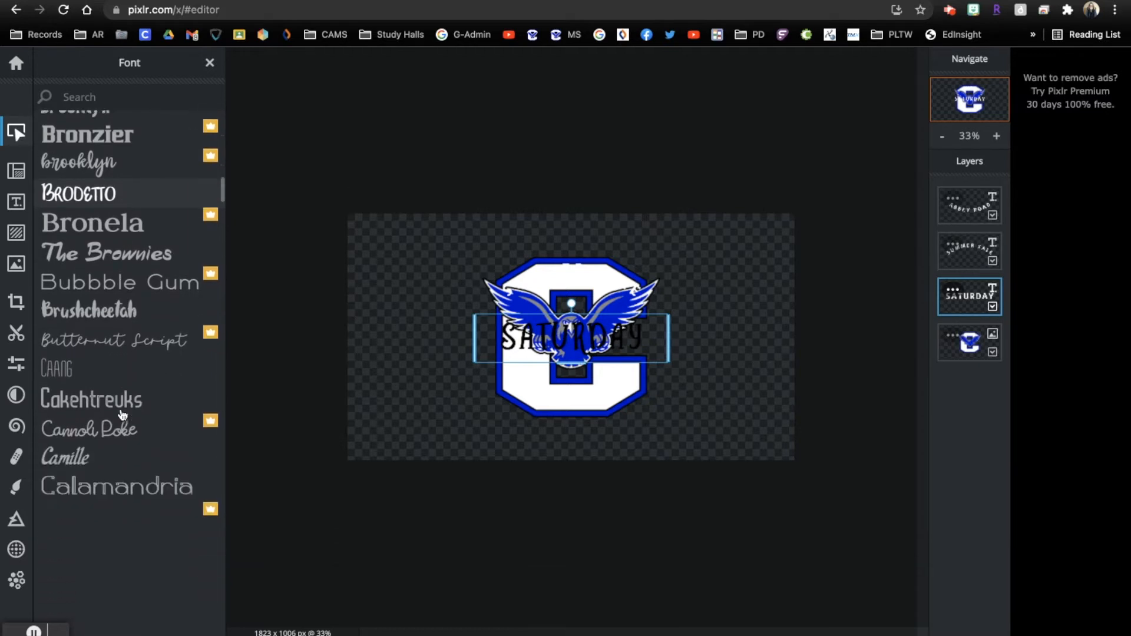
Apply the DANKDUCK font to the CAMS heading
scroll(130, 472, "down", 8)
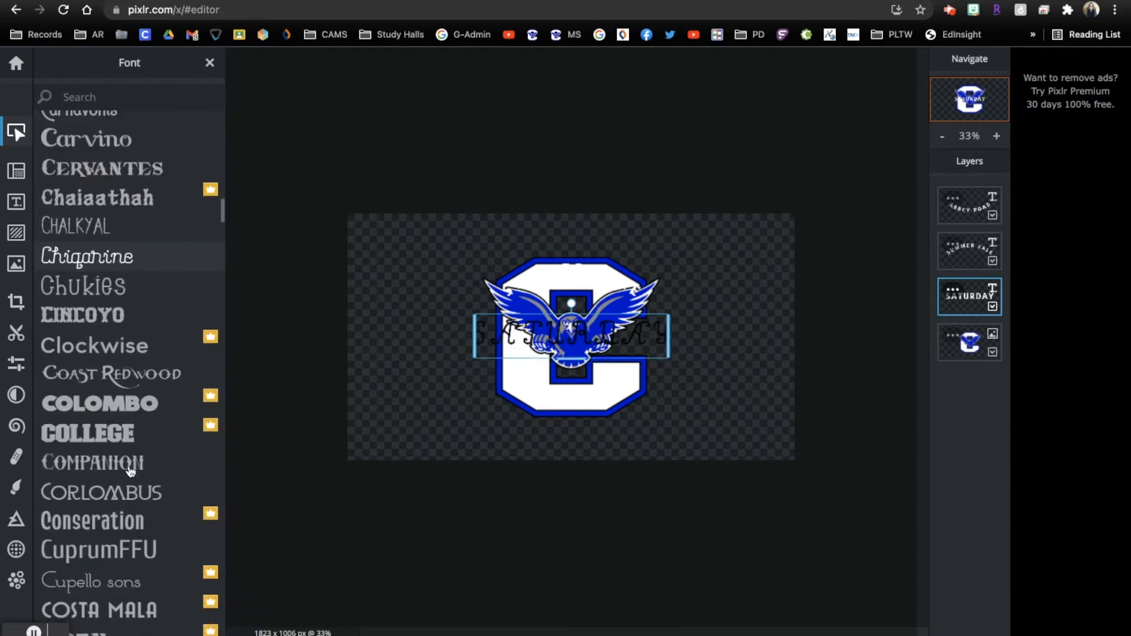
scroll(130, 472, "down", 1)
left_click(130, 474)
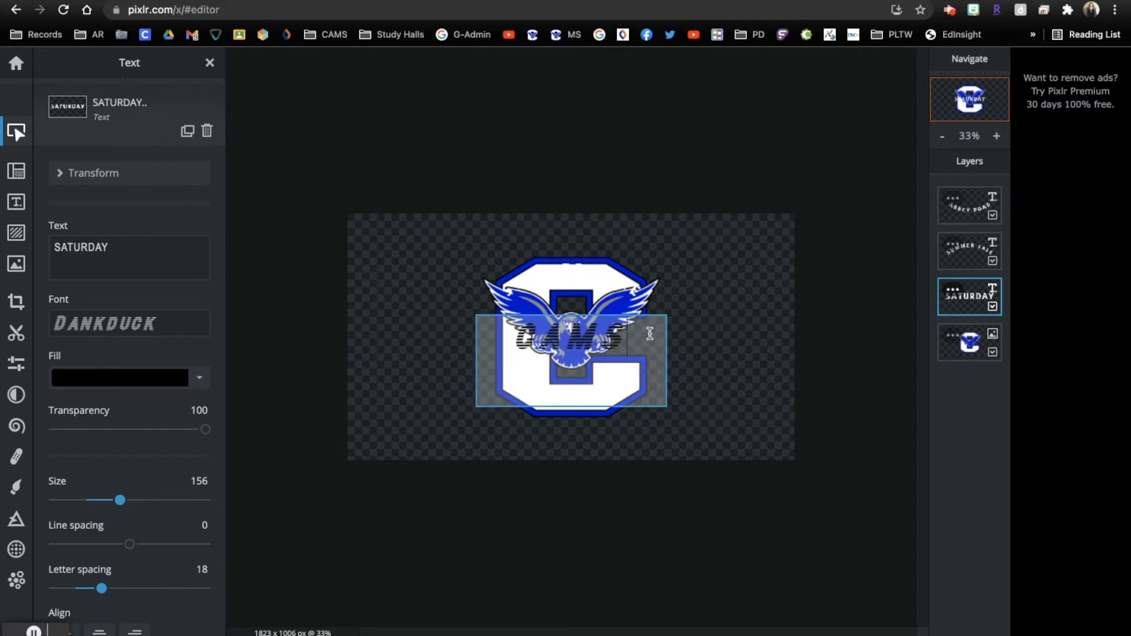
Retype the template text SUMMER SALE as FALCON and ABBEY ROAD as NEWS
left_click(570, 270)
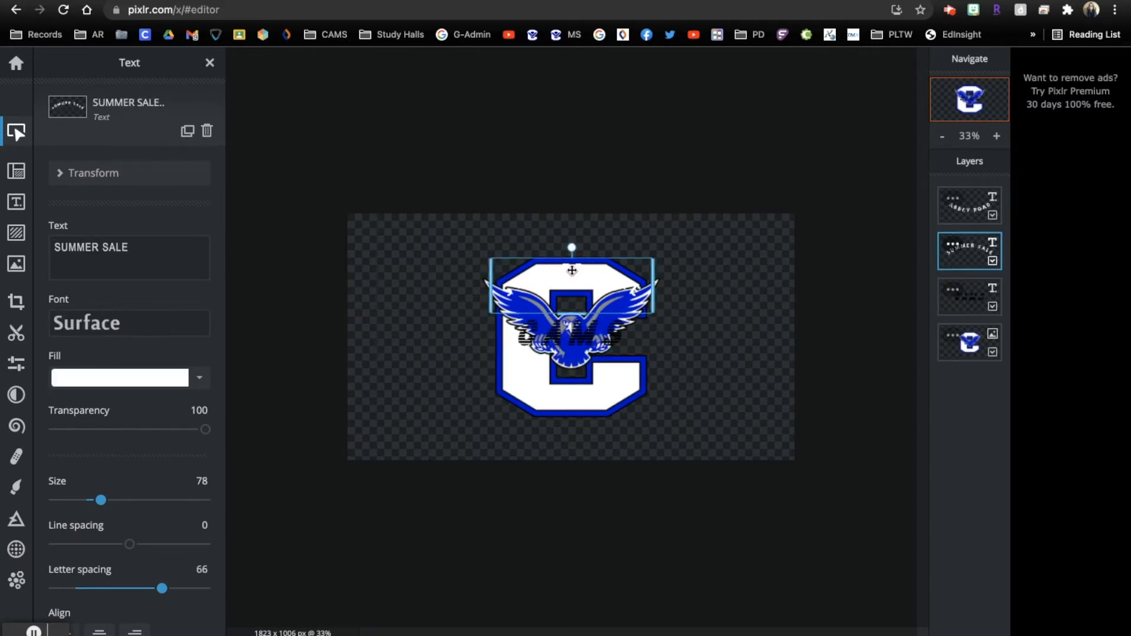
double_click(561, 272)
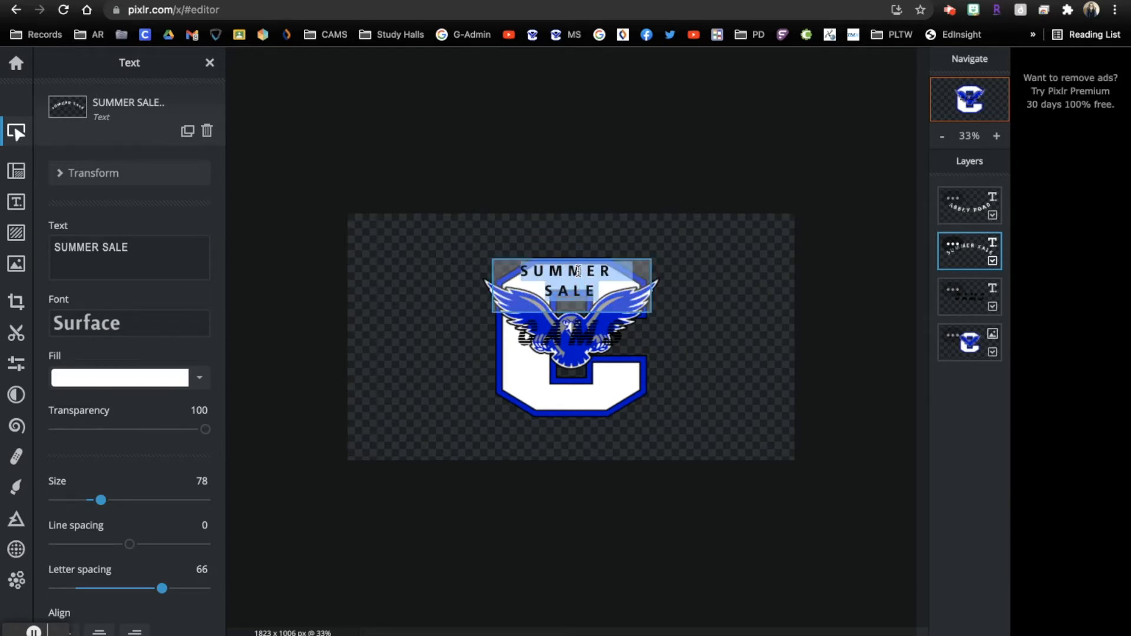
type("FALCON")
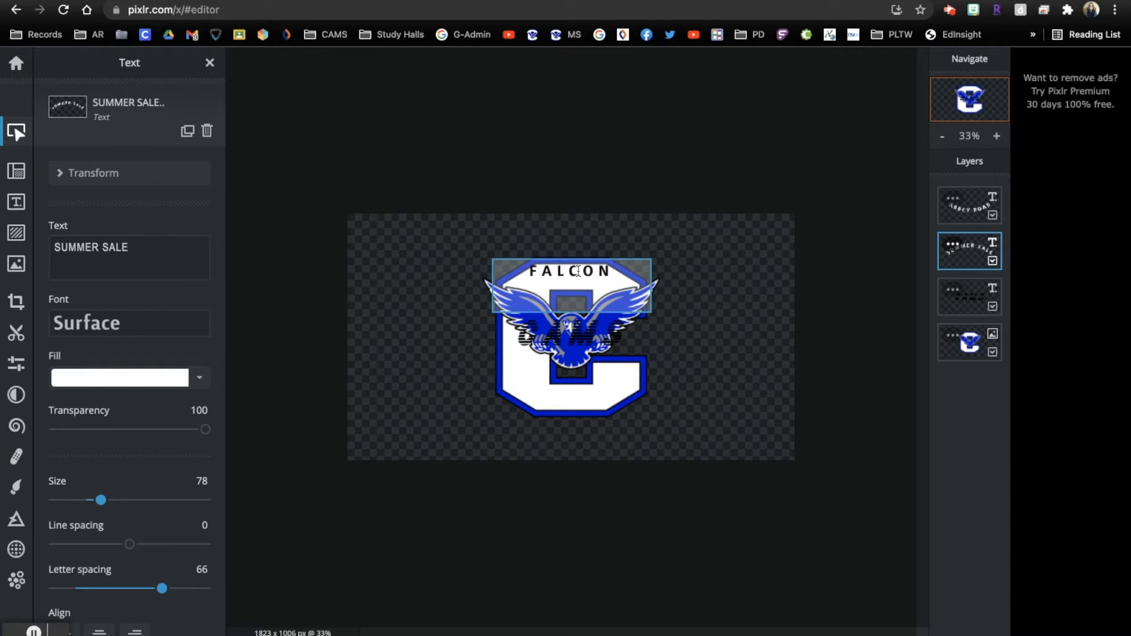
left_click(575, 393)
left_click(967, 293)
left_click(595, 393)
double_click(595, 393)
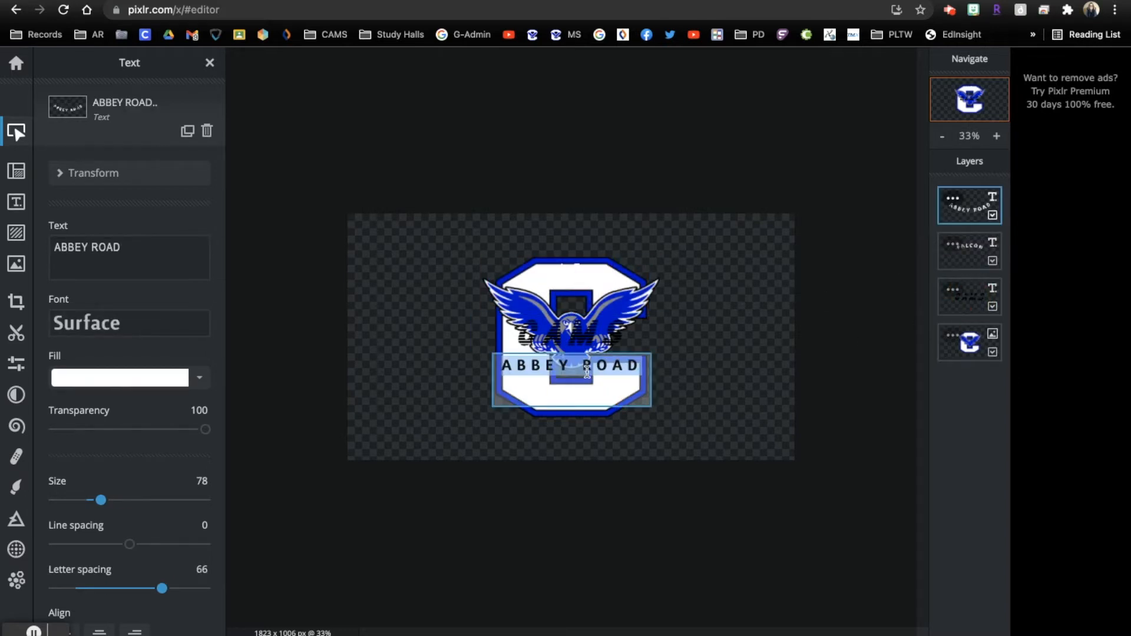
type("NEWS")
left_click(741, 324)
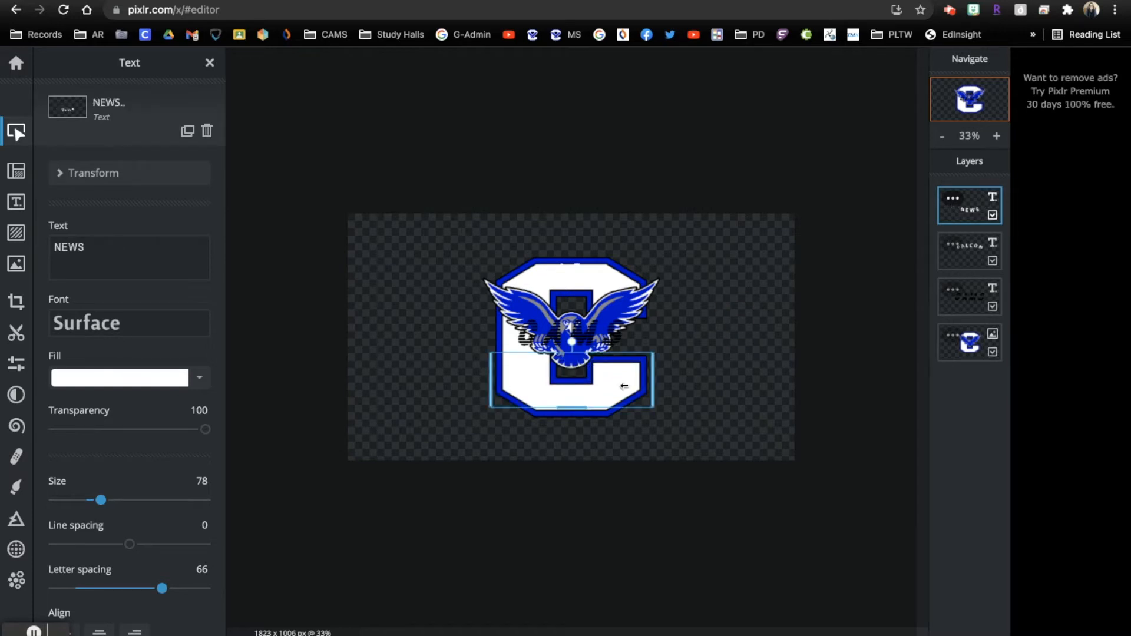
Centre NEWS lower on the C and fill it black
left_click_drag(612, 387, 581, 383)
left_click(199, 379)
left_click(226, 619)
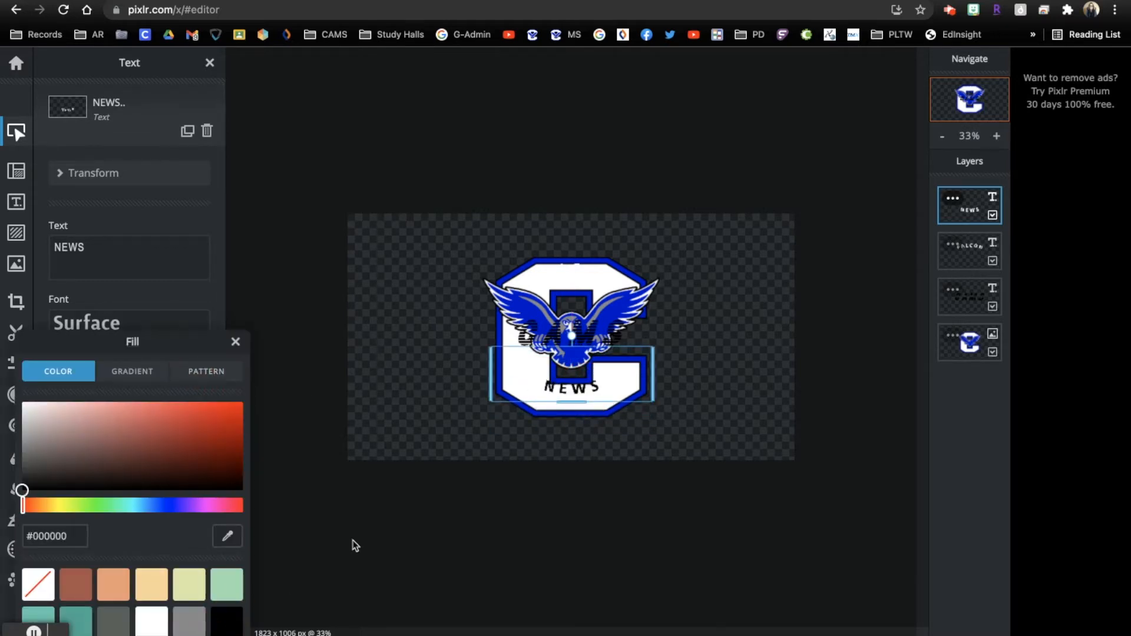
left_click(697, 321)
Fill the FALCON text black and nudge it slightly lower
left_click(579, 278)
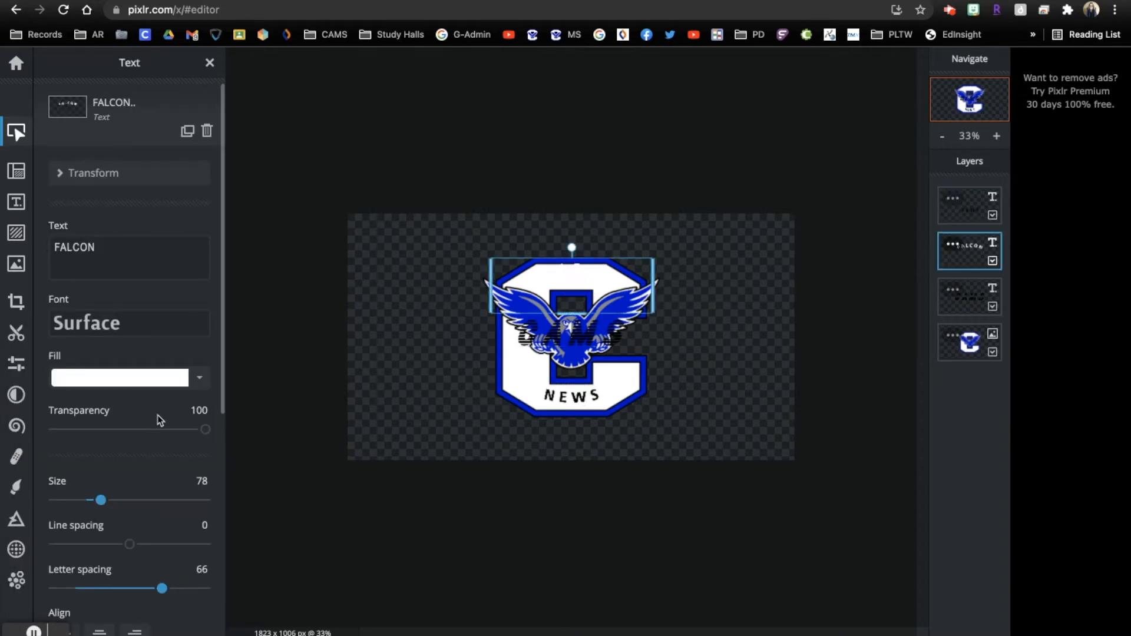
left_click(199, 378)
left_click(227, 619)
left_click(662, 315)
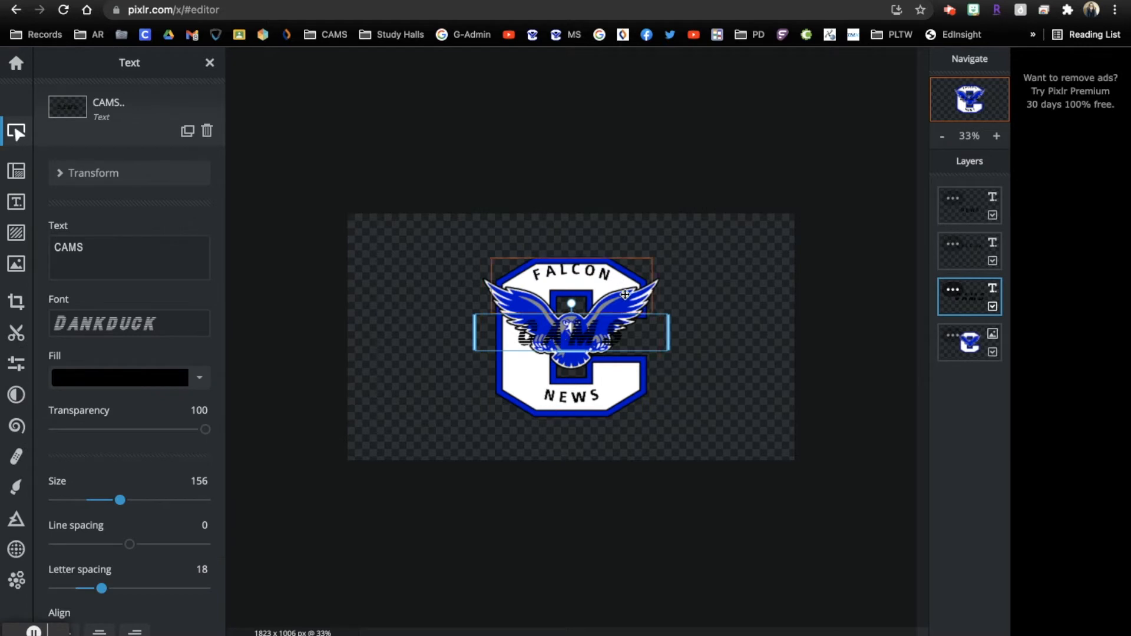
left_click(584, 265)
left_click(684, 280)
left_click_drag(601, 269, 602, 276)
Arc the NEWS text with Curve Amount -64 and move it slightly down
left_click(592, 389)
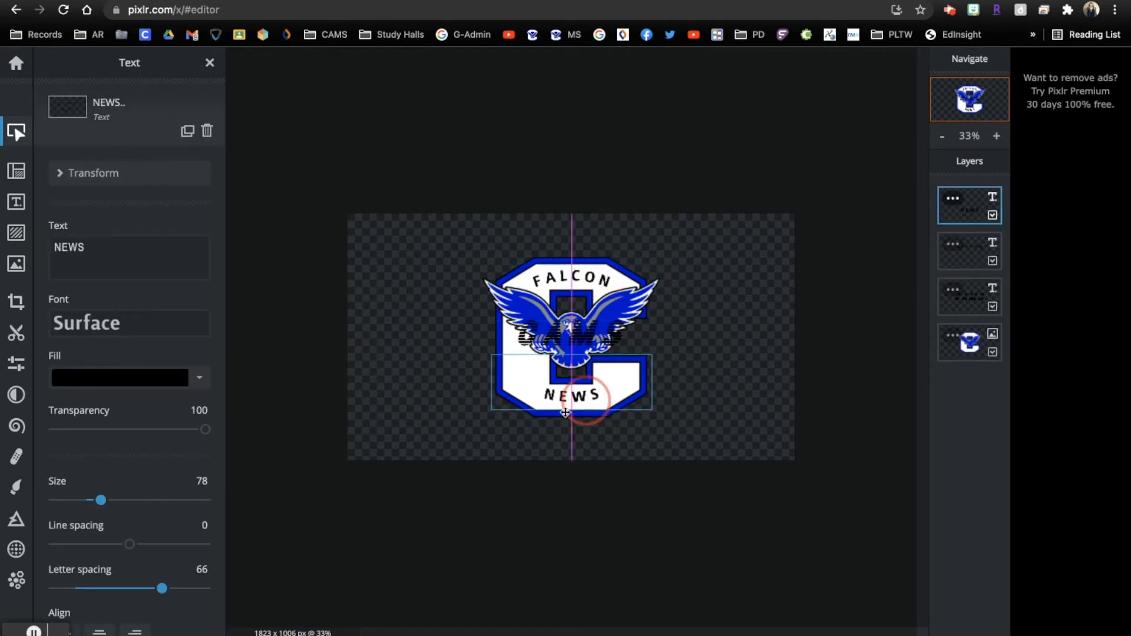
scroll(128, 451, "down", 6)
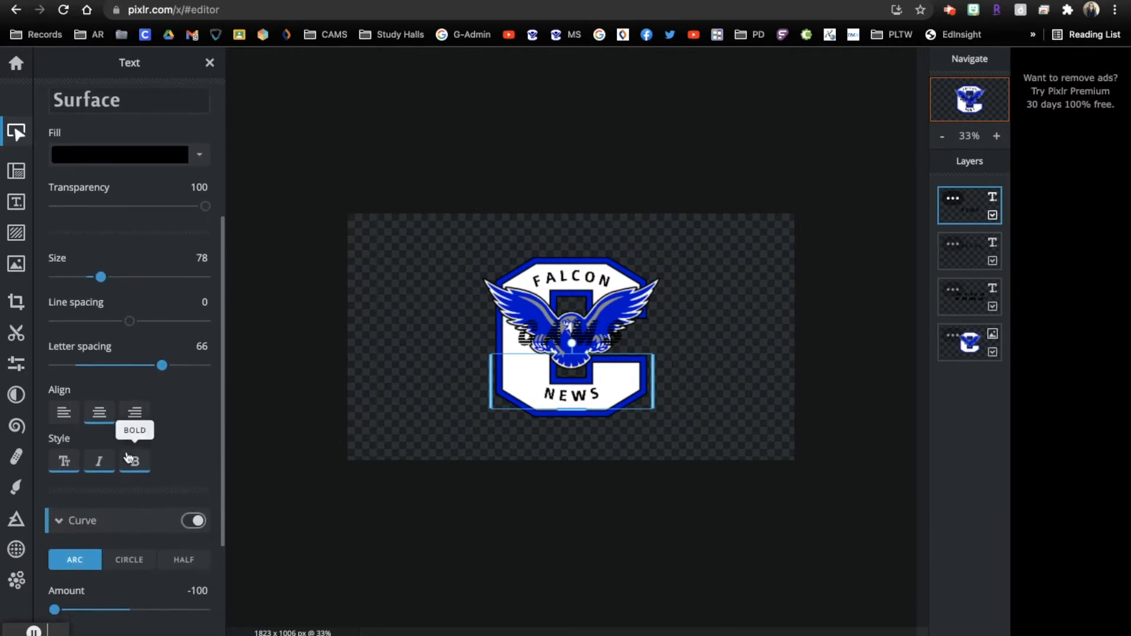
left_click(194, 386)
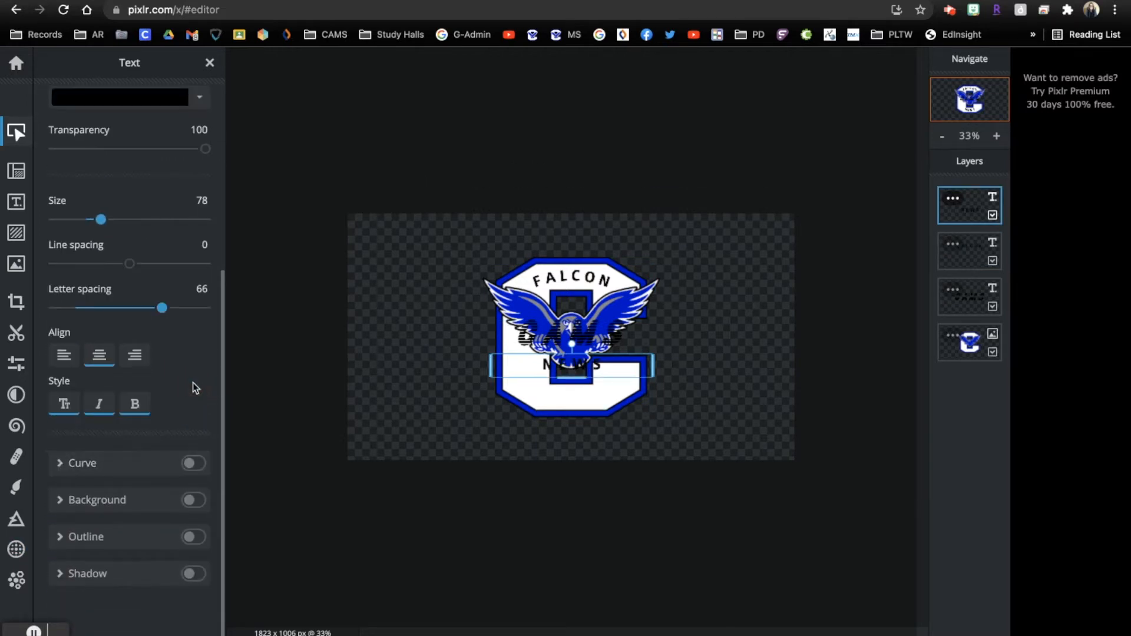
left_click(193, 463)
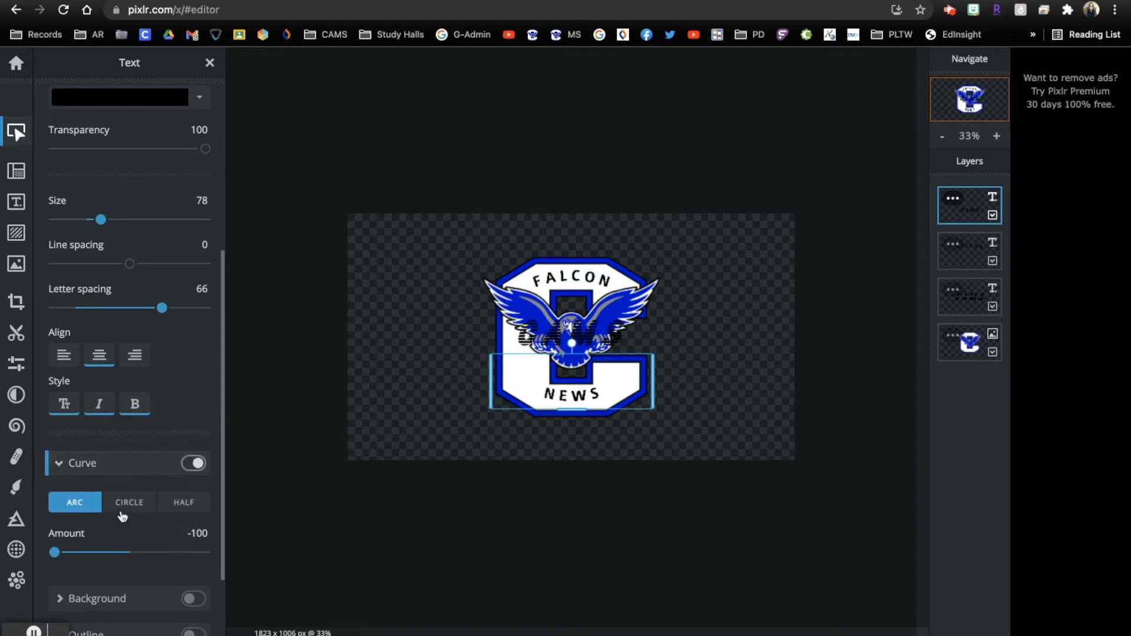
left_click_drag(54, 553, 80, 552)
scroll(165, 554, "down", 2)
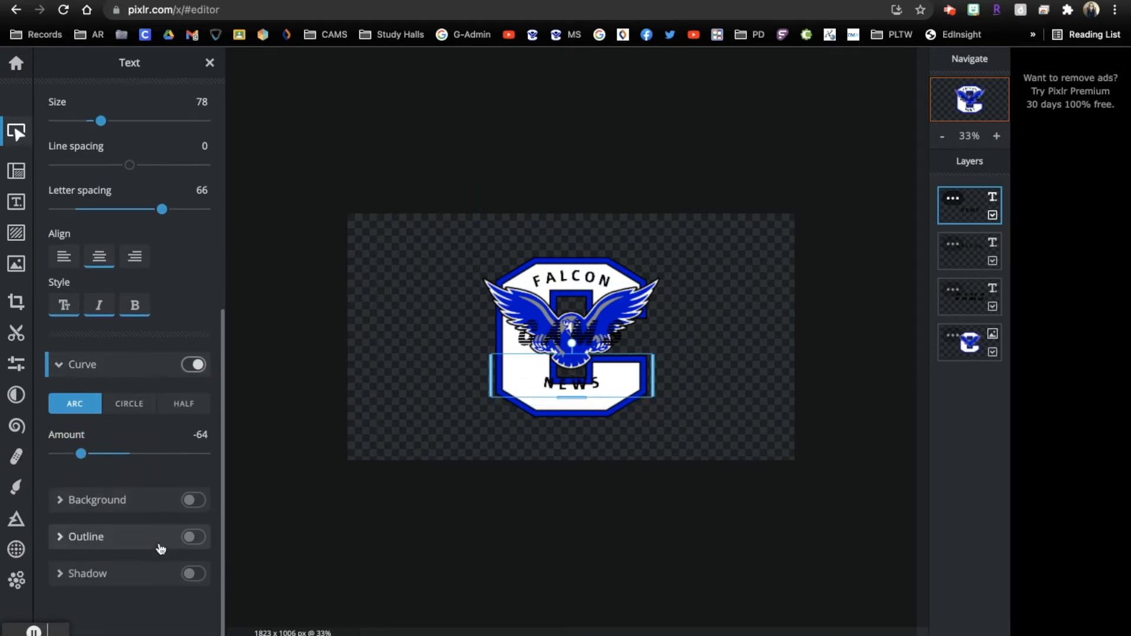
left_click_drag(569, 383, 579, 390)
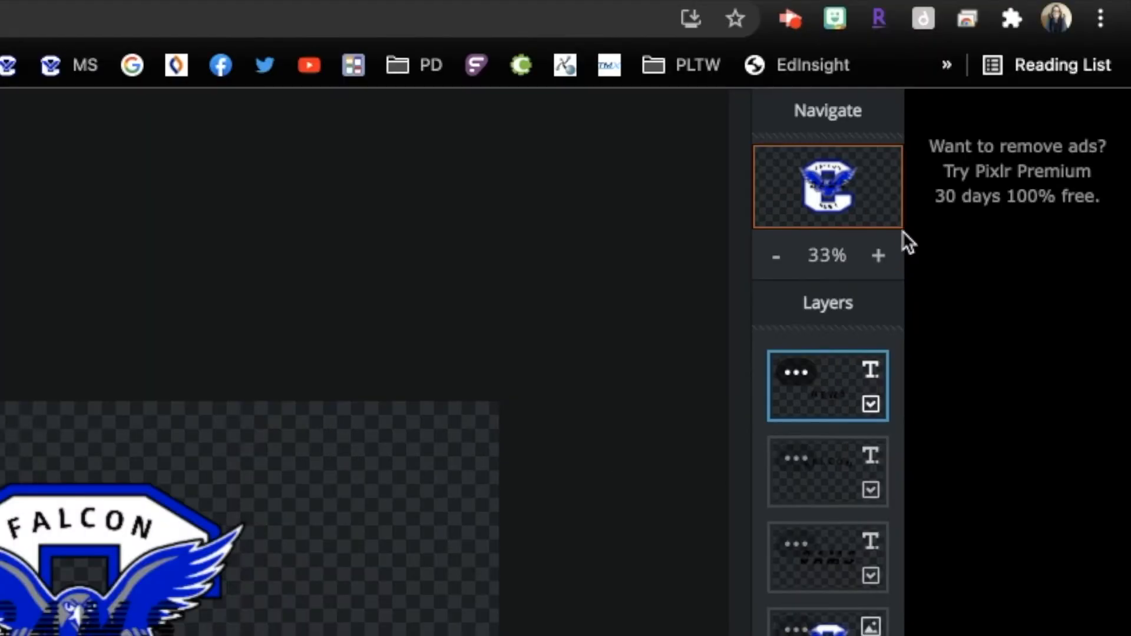
Zoom to 100% and give NEWS a thin, offset orange outline
left_click(996, 136)
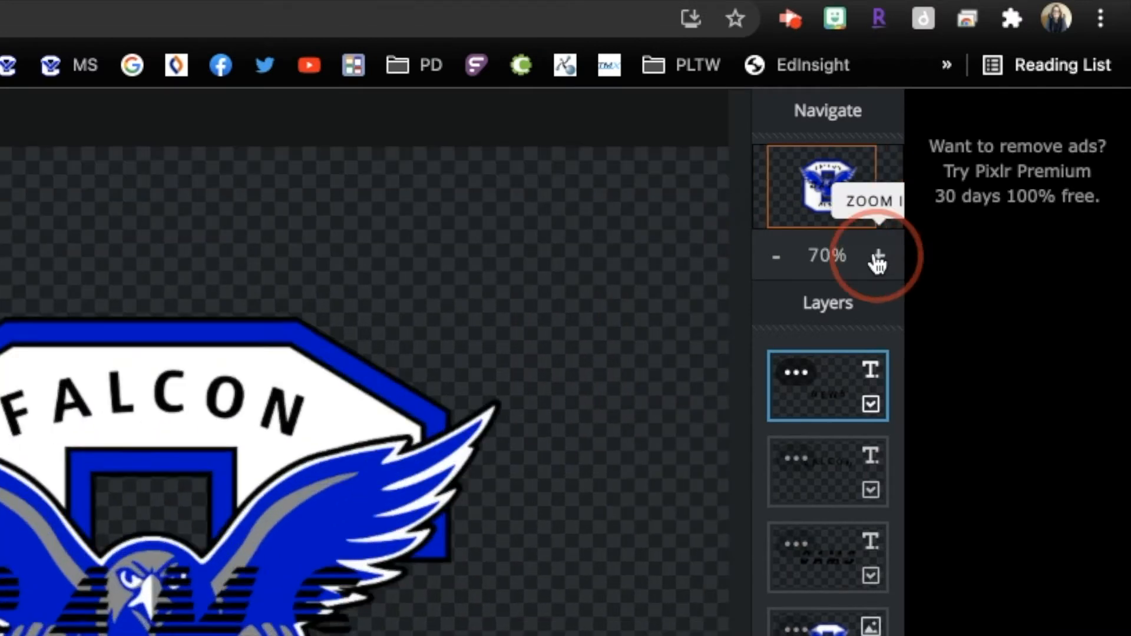
left_click(878, 260)
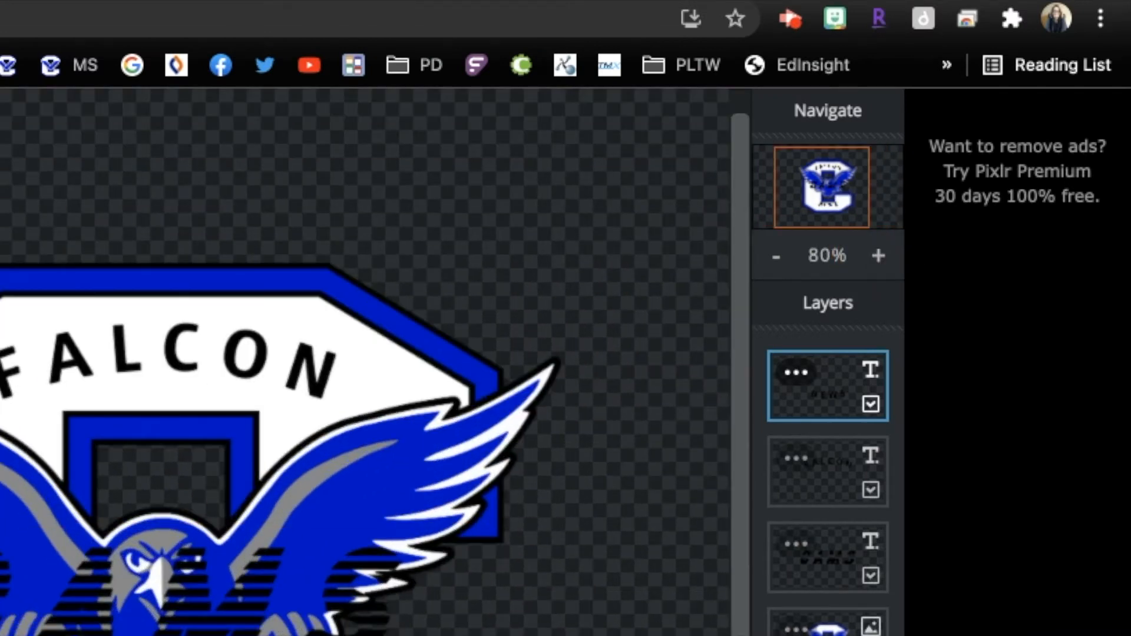
left_click(994, 139)
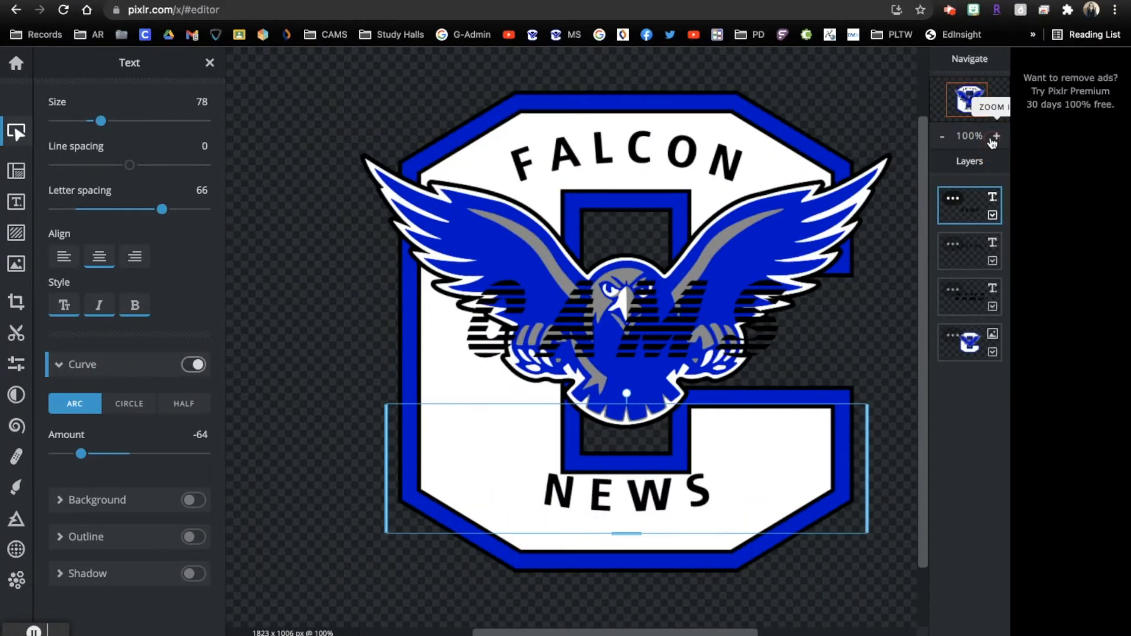
left_click(194, 537)
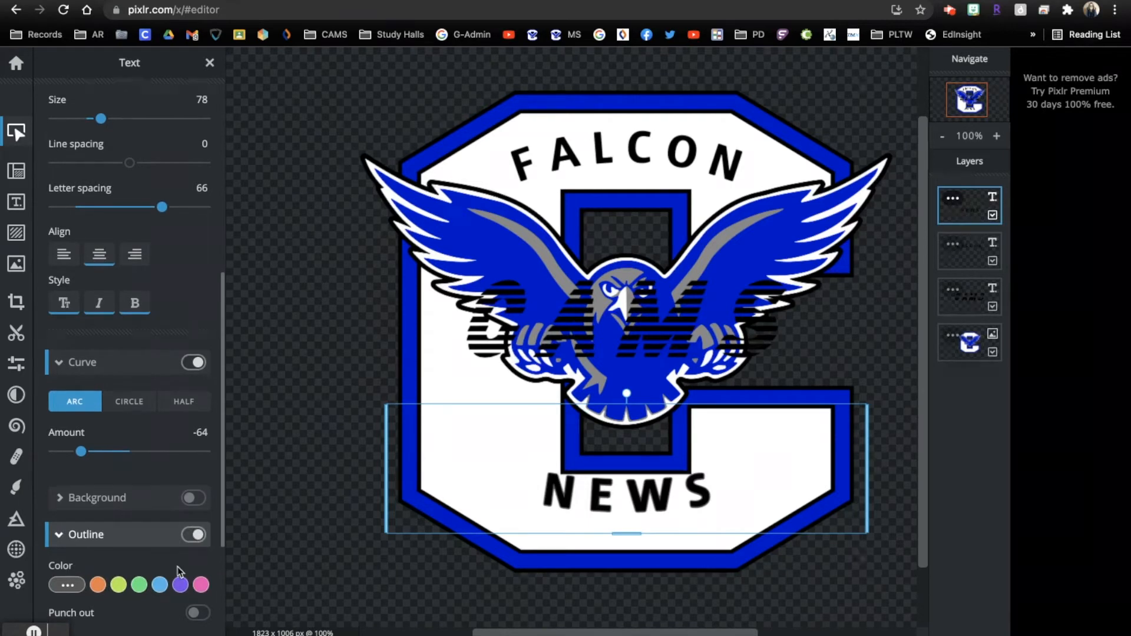
left_click(98, 585)
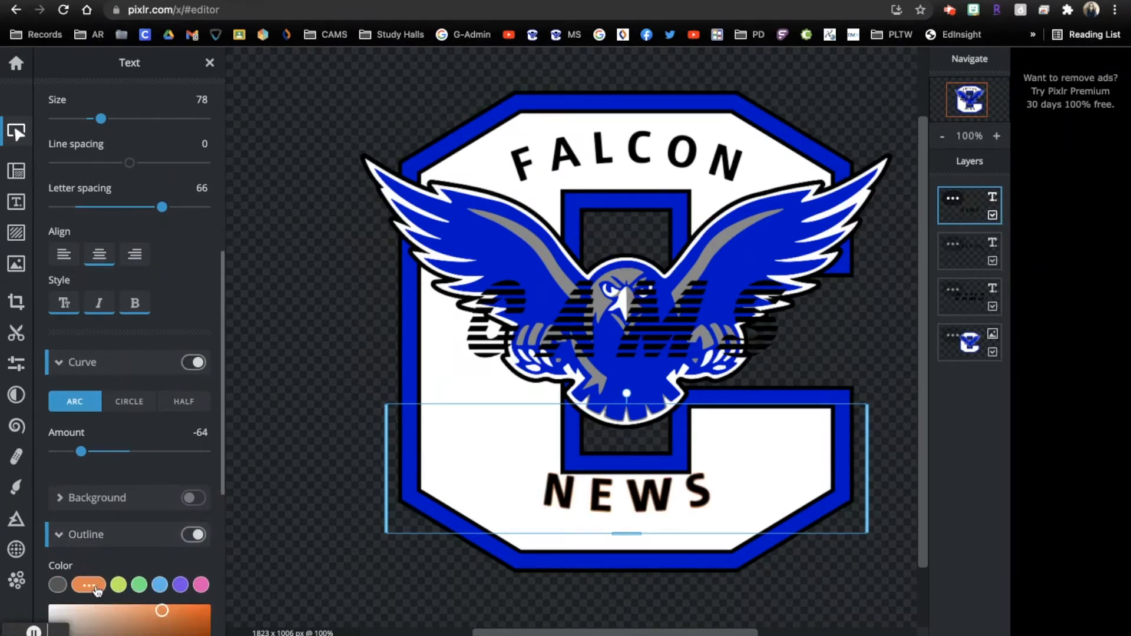
scroll(150, 557, "down", 5)
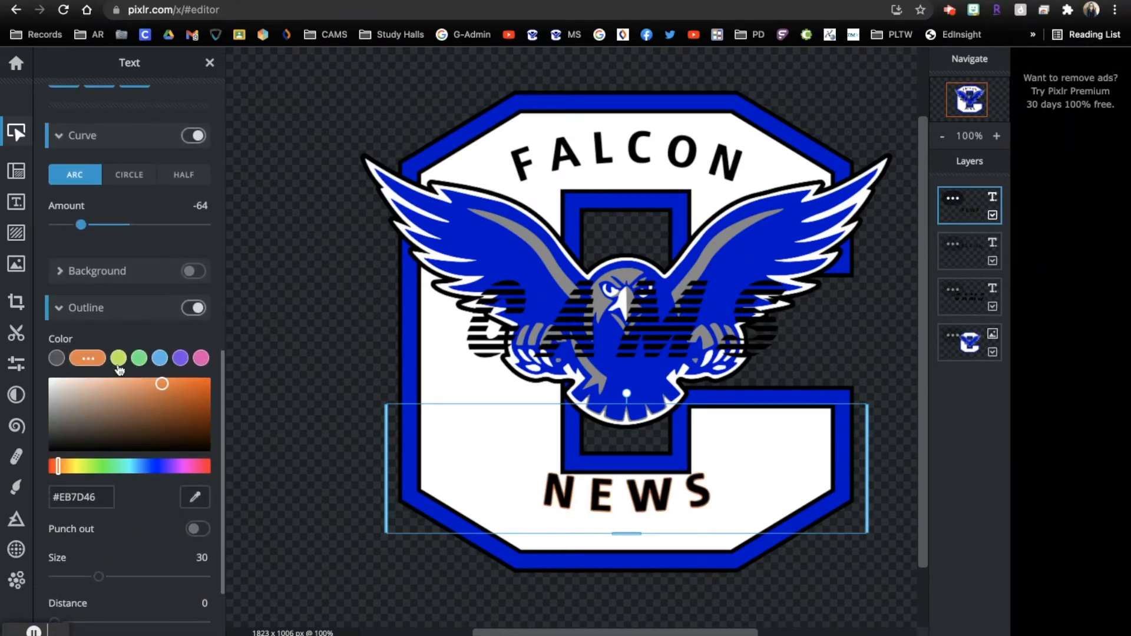
mouse_move(101, 466)
left_mouse_down()
mouse_move(142, 466)
mouse_move(83, 490)
mouse_move(169, 494)
mouse_move(87, 489)
left_mouse_up()
scroll(127, 469, "down", 2)
left_click_drag(55, 535, 78, 535)
mouse_move(181, 581)
left_mouse_down()
mouse_move(103, 583)
mouse_move(161, 581)
left_mouse_up()
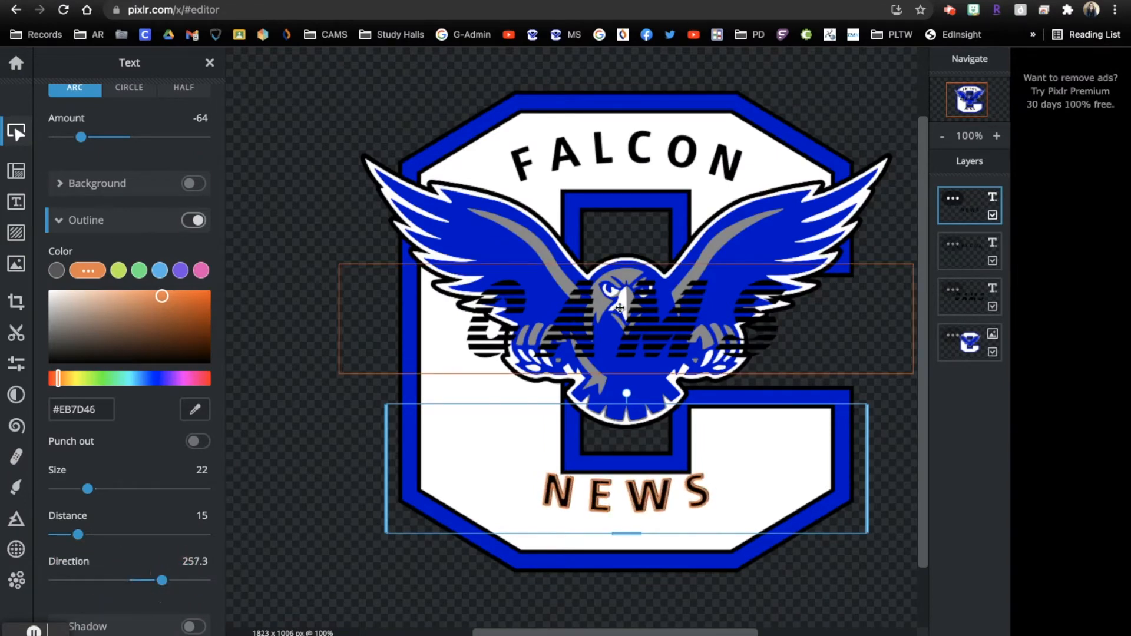
scroll(126, 463, "down", 1)
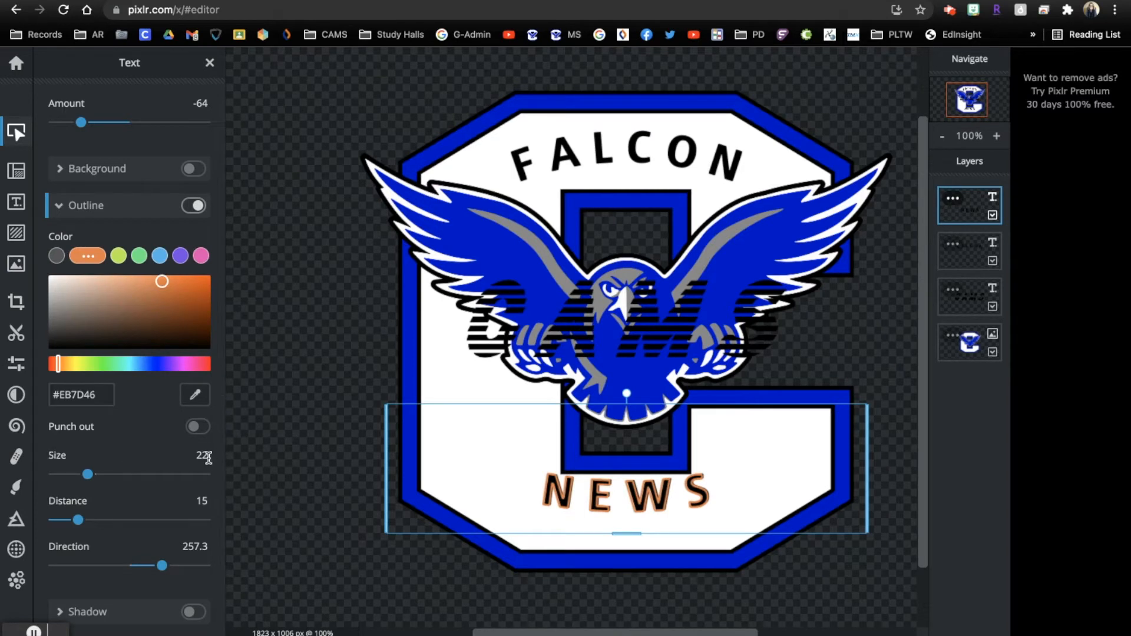
Add a pink drop shadow to NEWS with distance 27 and direction 97.5
left_click(195, 615)
scroll(130, 540, "down", 2)
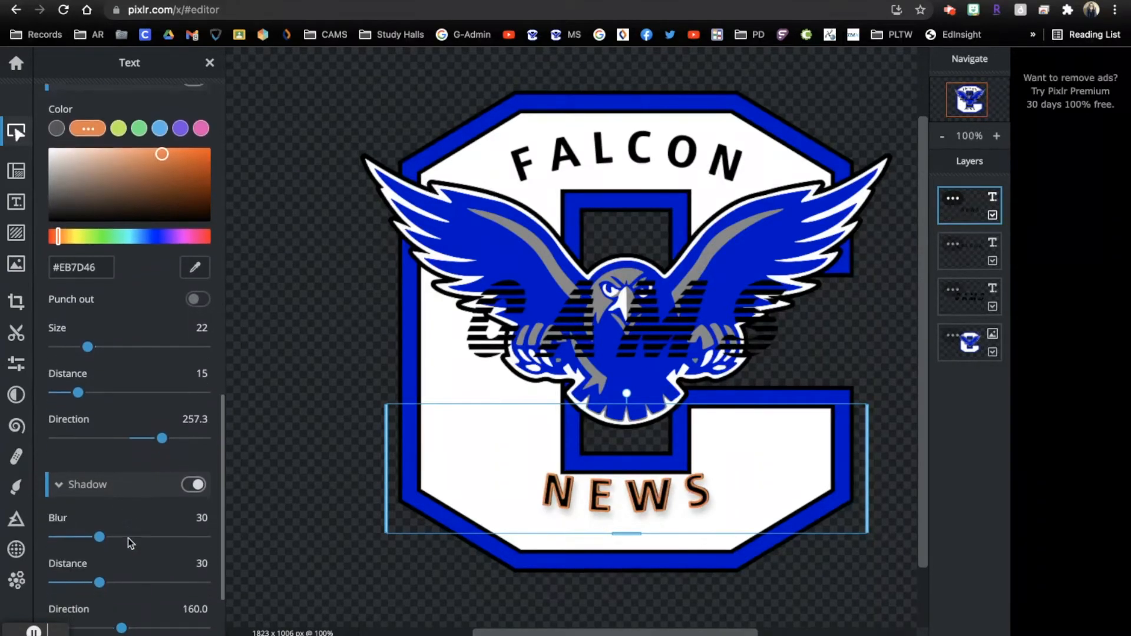
scroll(129, 539, "down", 2)
mouse_move(98, 435)
left_mouse_down()
mouse_move(116, 432)
mouse_move(91, 434)
mouse_move(100, 432)
left_mouse_up()
mouse_move(100, 476)
left_mouse_down()
mouse_move(115, 477)
mouse_move(76, 479)
mouse_move(95, 478)
left_mouse_up()
left_click_drag(121, 524, 95, 524)
mouse_move(100, 569)
left_mouse_down()
mouse_move(134, 569)
mouse_move(101, 568)
mouse_move(118, 568)
left_mouse_up()
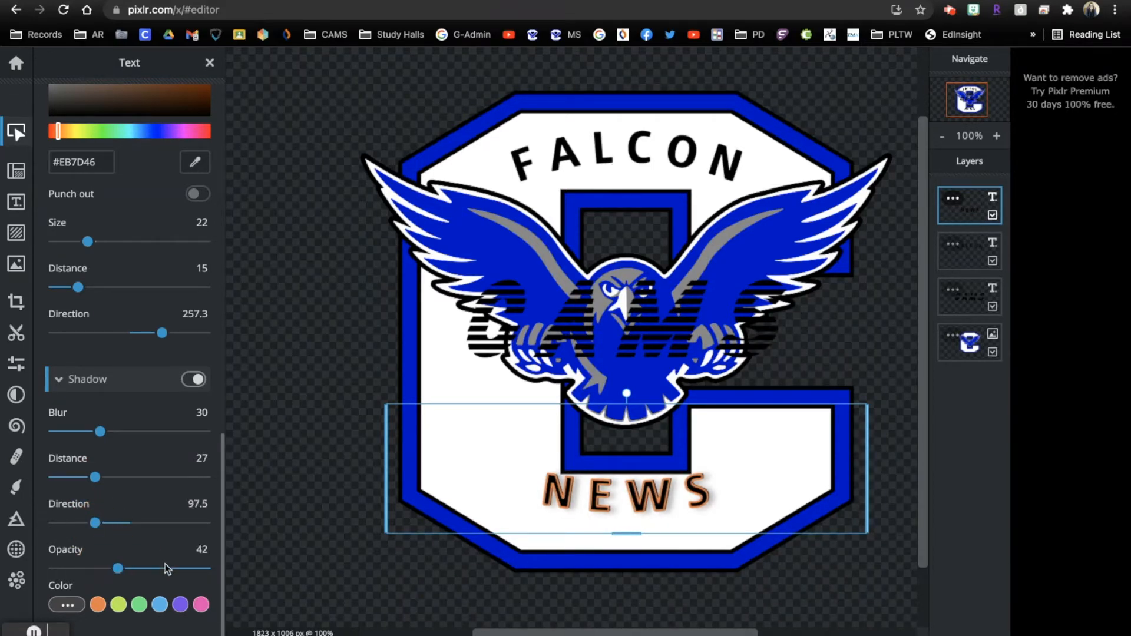
left_click(139, 605)
left_click(201, 610)
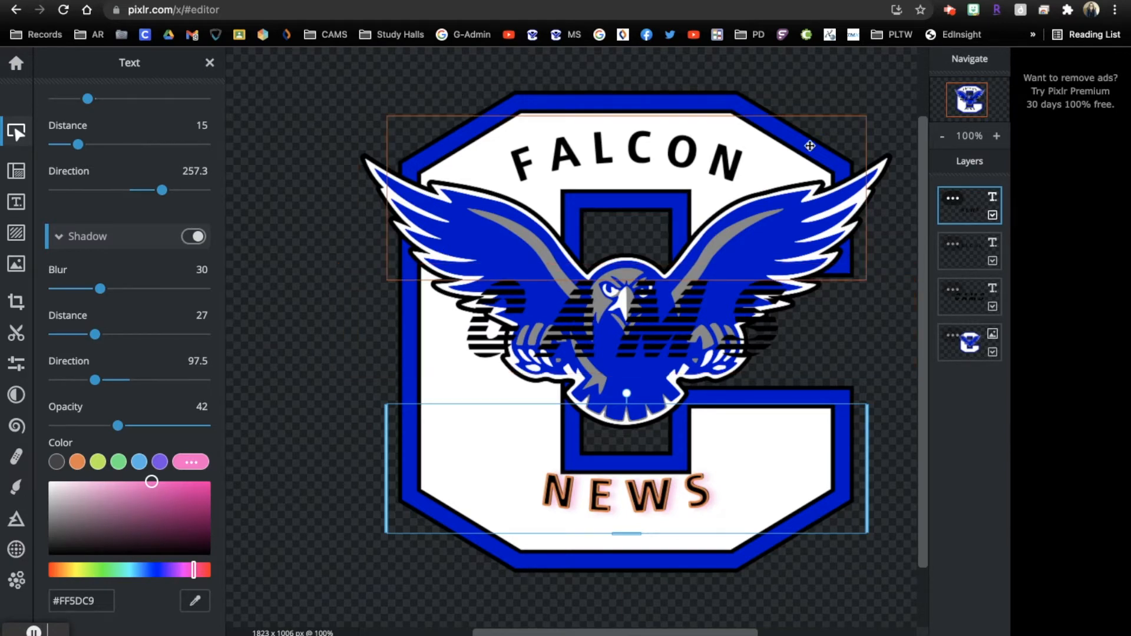
Delete the NEWS text layer
left_click(954, 200)
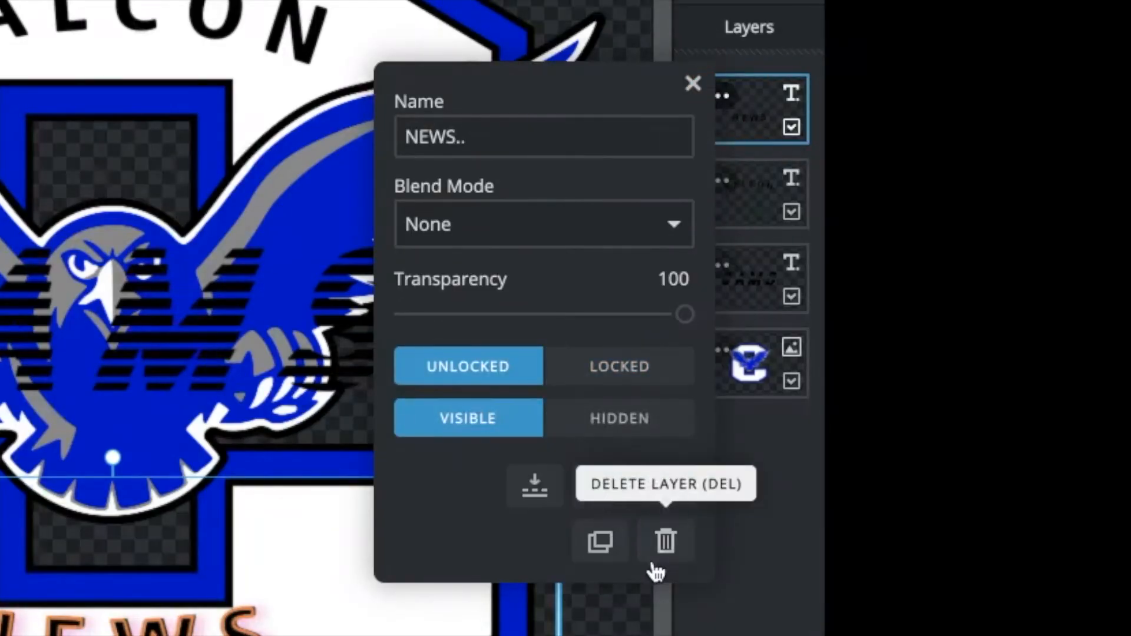
left_click(665, 542)
left_click(720, 102)
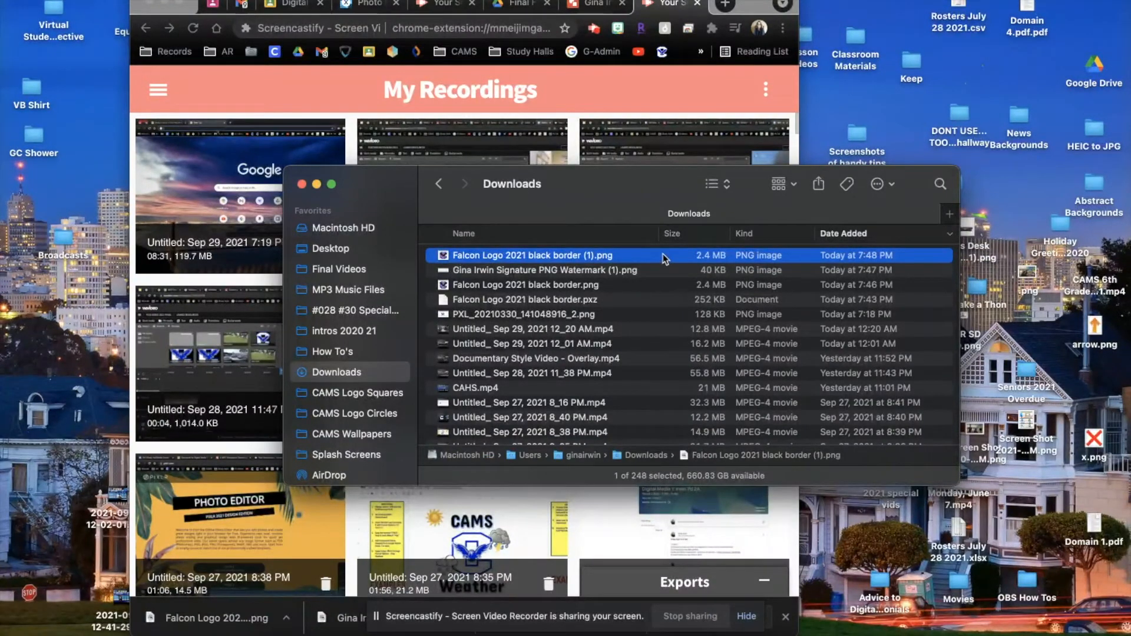
Quick Look 'Falcon Logo 2021 black border (1).png' in Downloads, then return to Chrome
key("space")
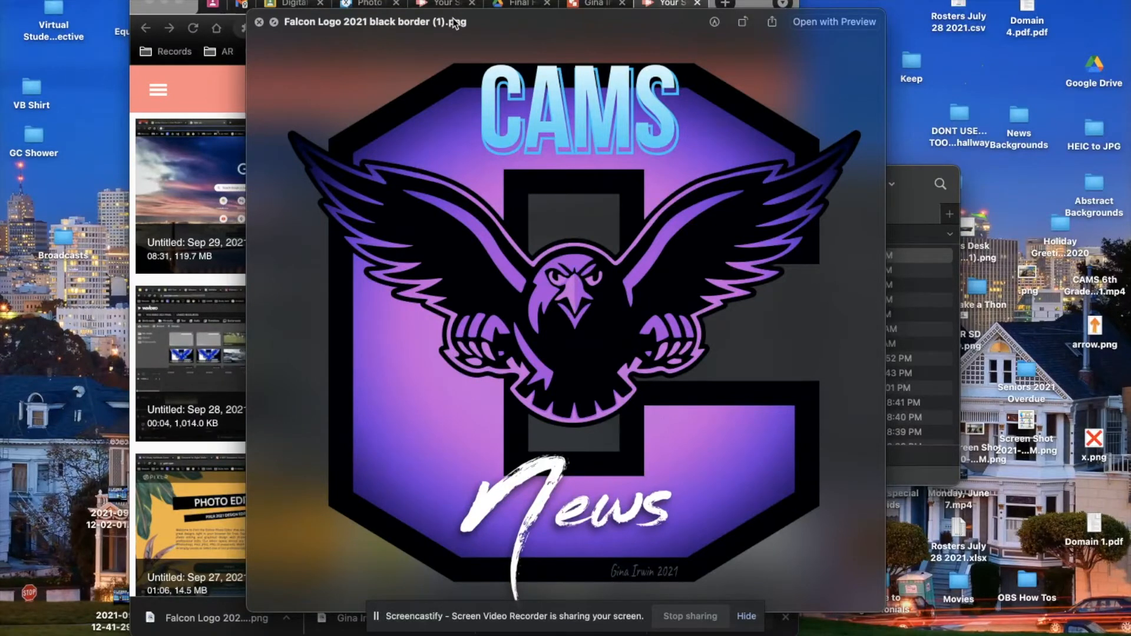
key("space")
left_click(736, 3)
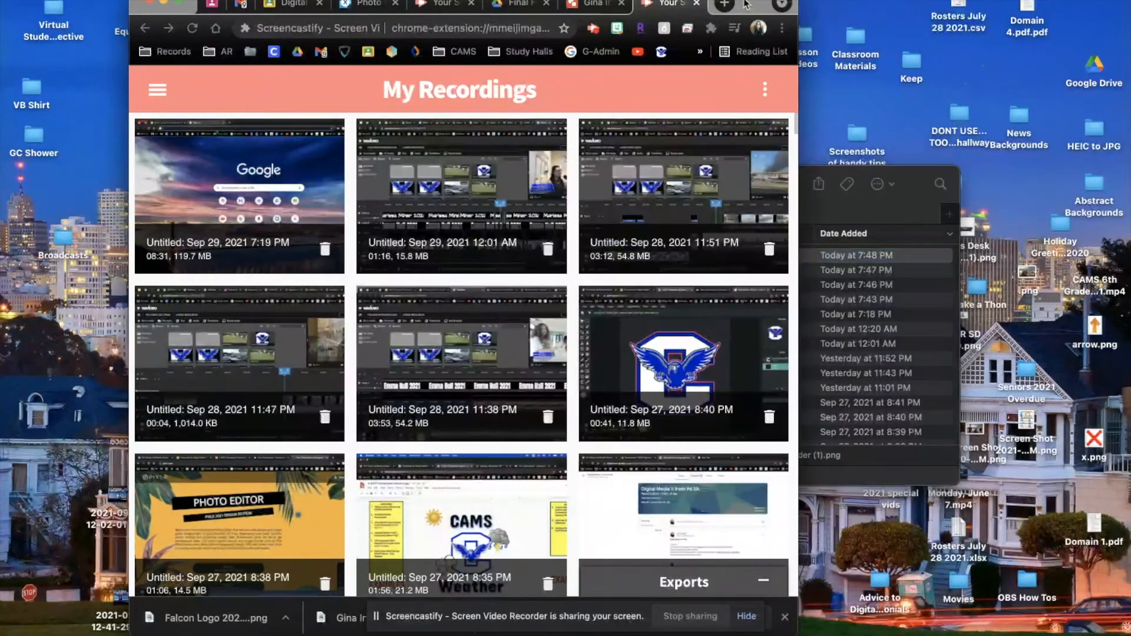
Close the finished project and remove it from Latest projects
left_click(178, 4)
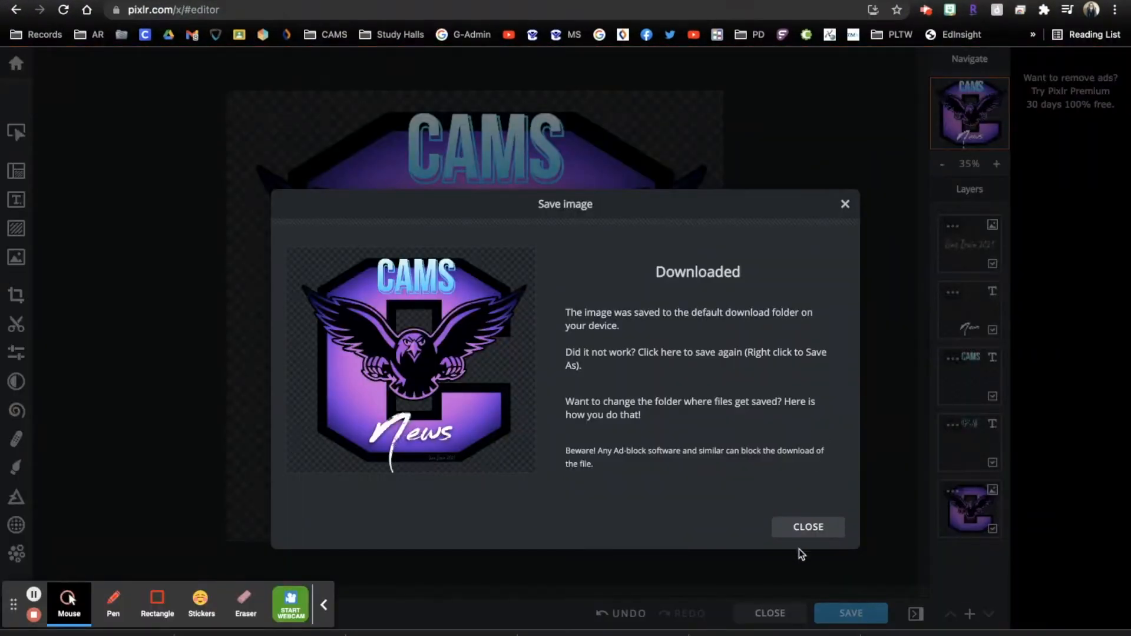
left_click(821, 528)
left_click(767, 613)
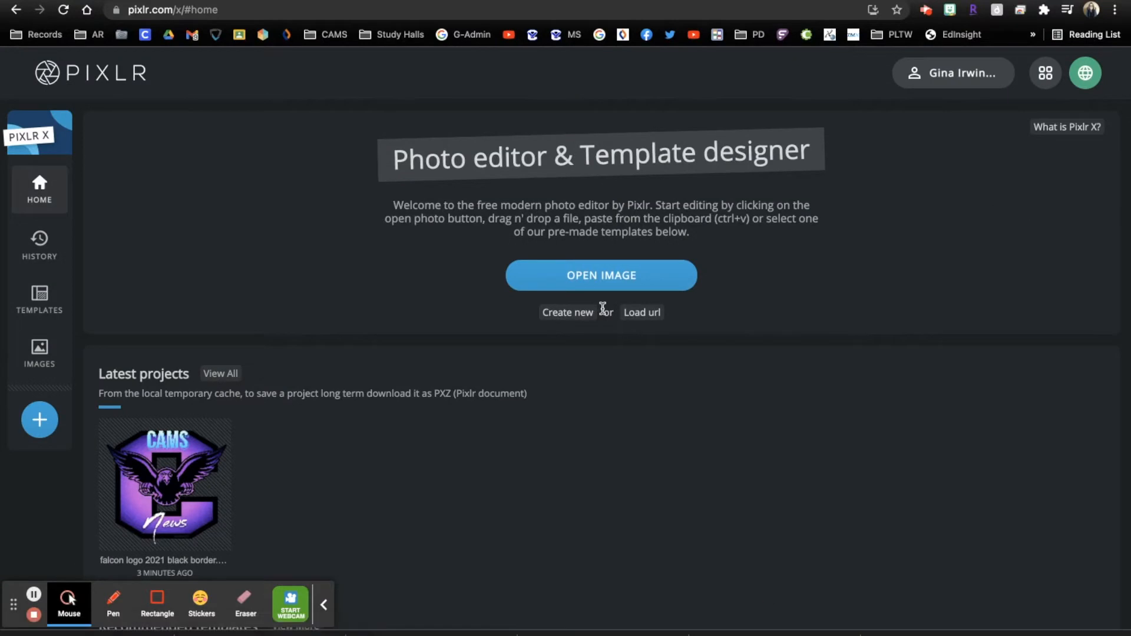
left_click(217, 434)
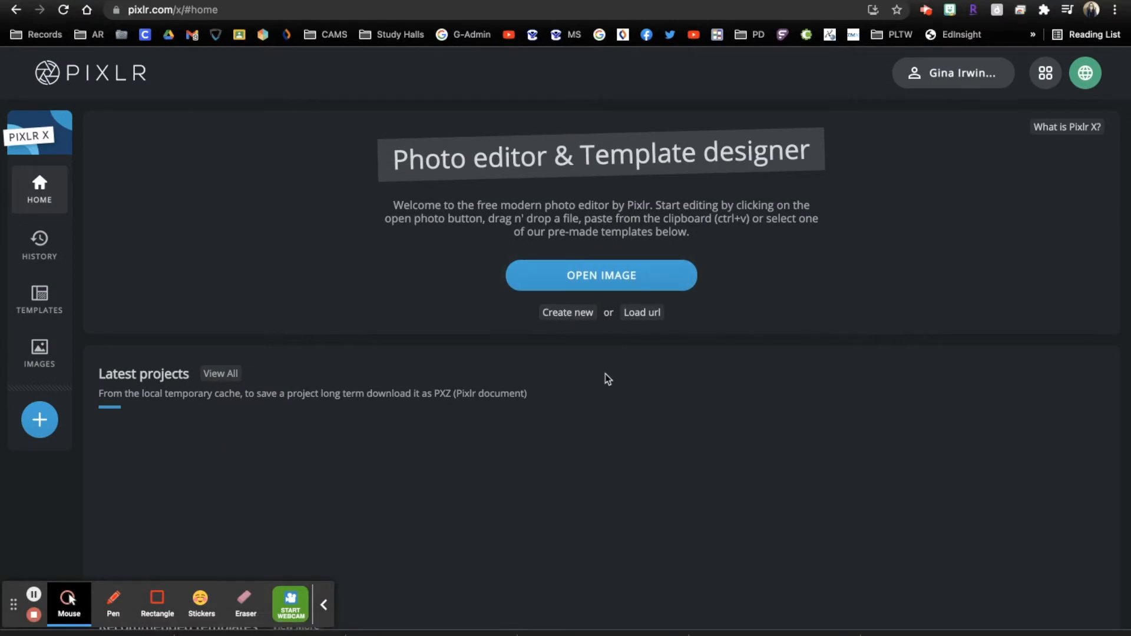
Browse to Google Drive > Shared drives > Digital Media Files > Pics > Falcon Logo
left_click(601, 272)
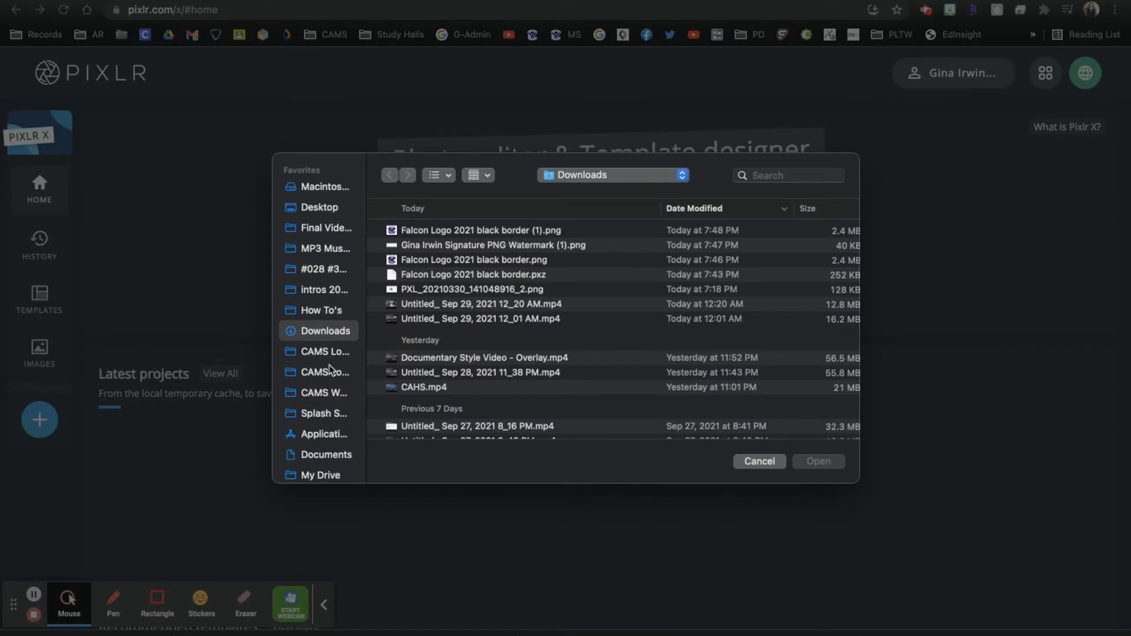
scroll(327, 377, "down", 3)
scroll(323, 386, "up", 3)
scroll(319, 330, "down", 6)
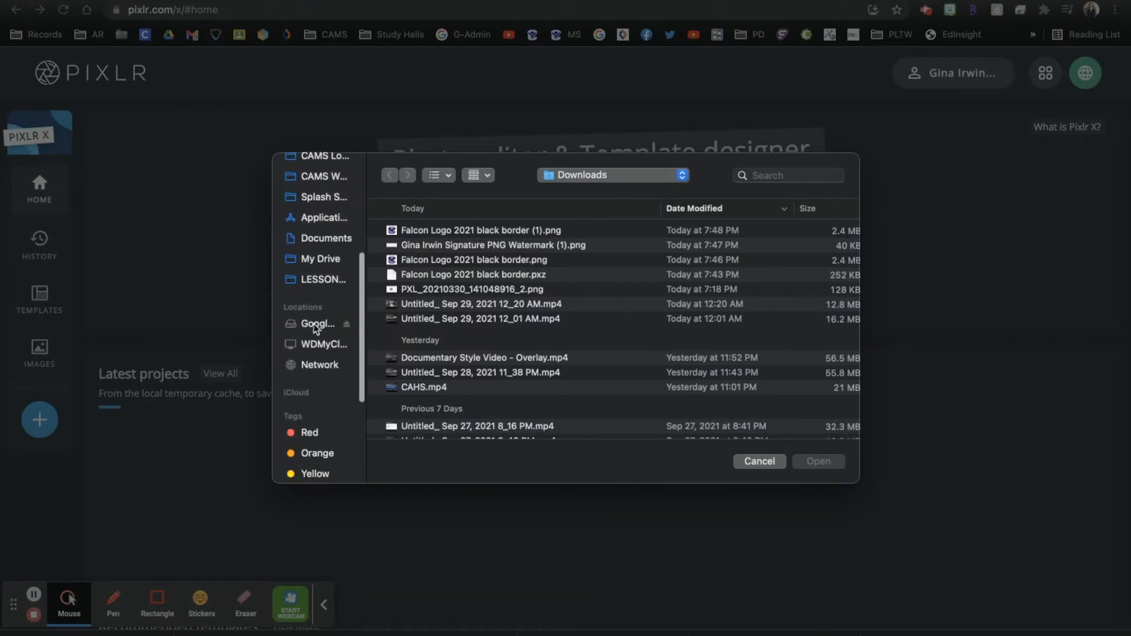
left_click(317, 329)
double_click(440, 247)
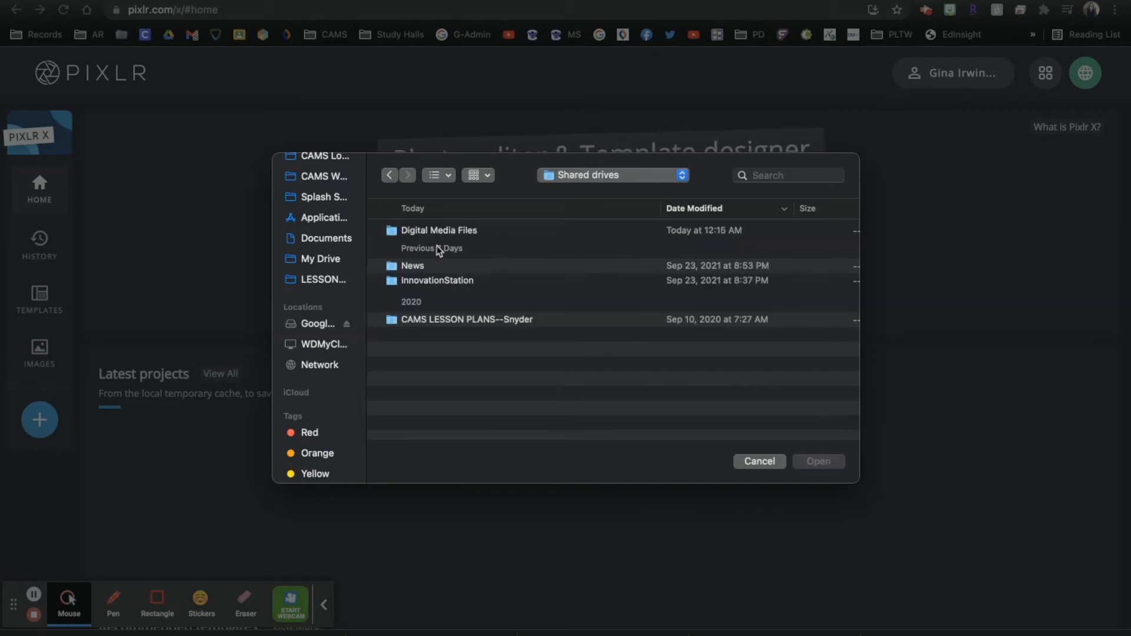
double_click(455, 230)
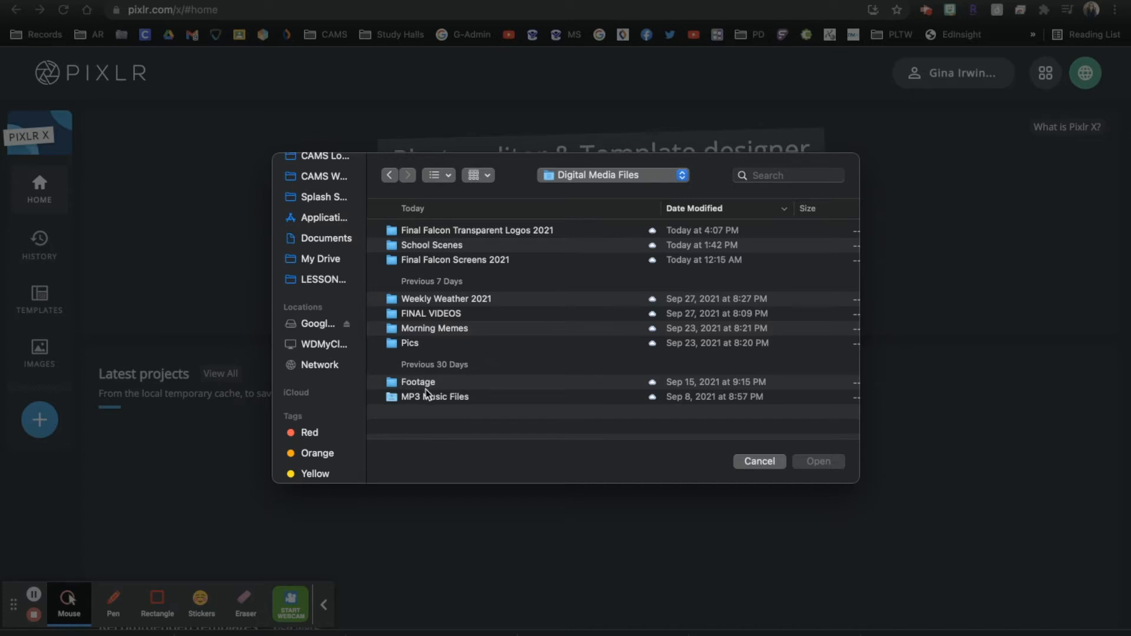
double_click(410, 345)
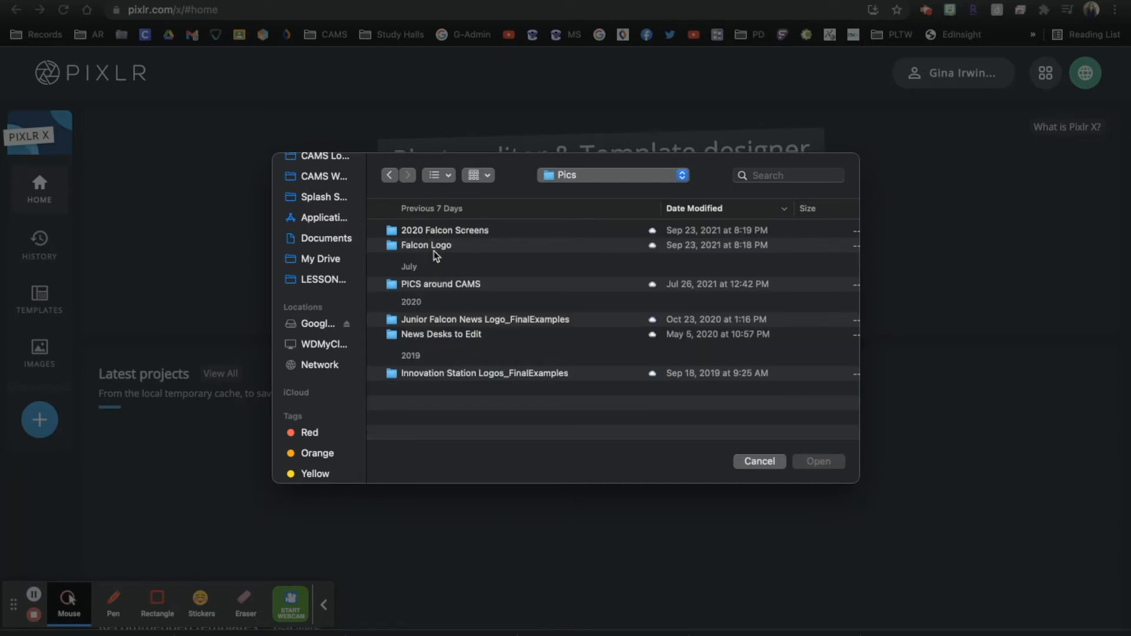
double_click(434, 246)
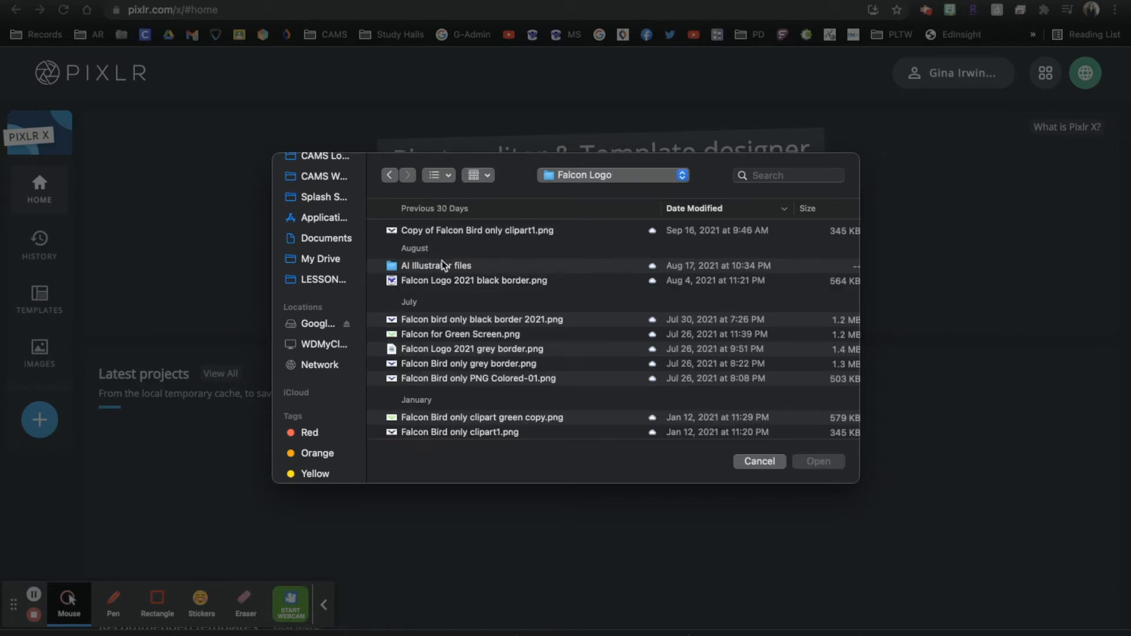
scroll(454, 241, "down", 5)
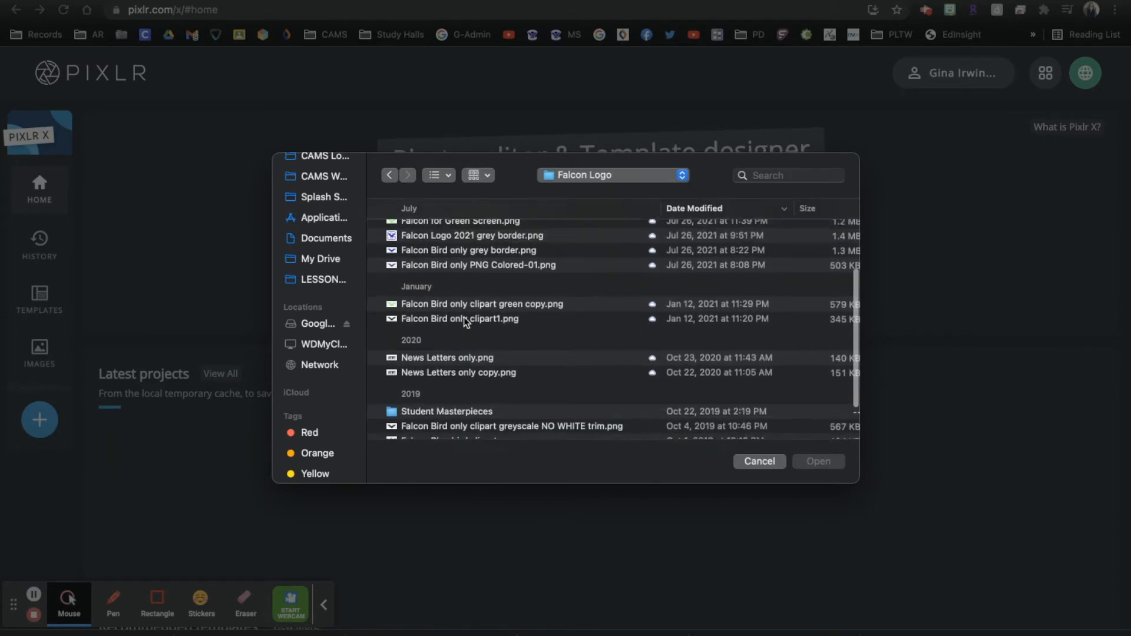
scroll(478, 213, "up", 1)
Show files as thumbnails and open Falcon Logo 2021 black border.png
left_click(487, 175)
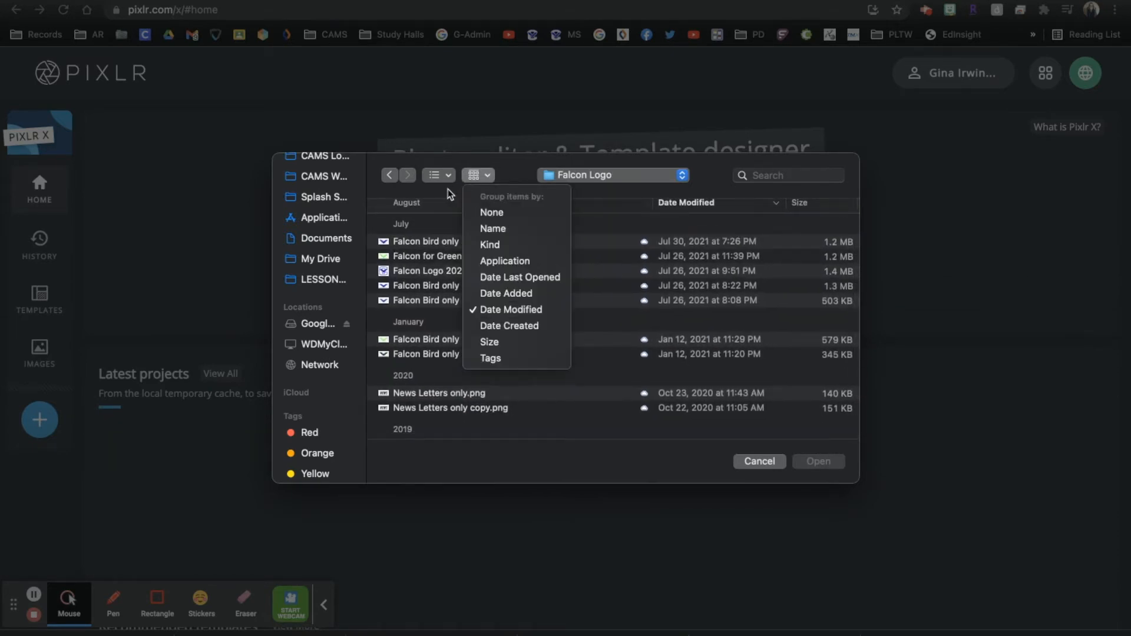
left_click(439, 175)
left_click(439, 175)
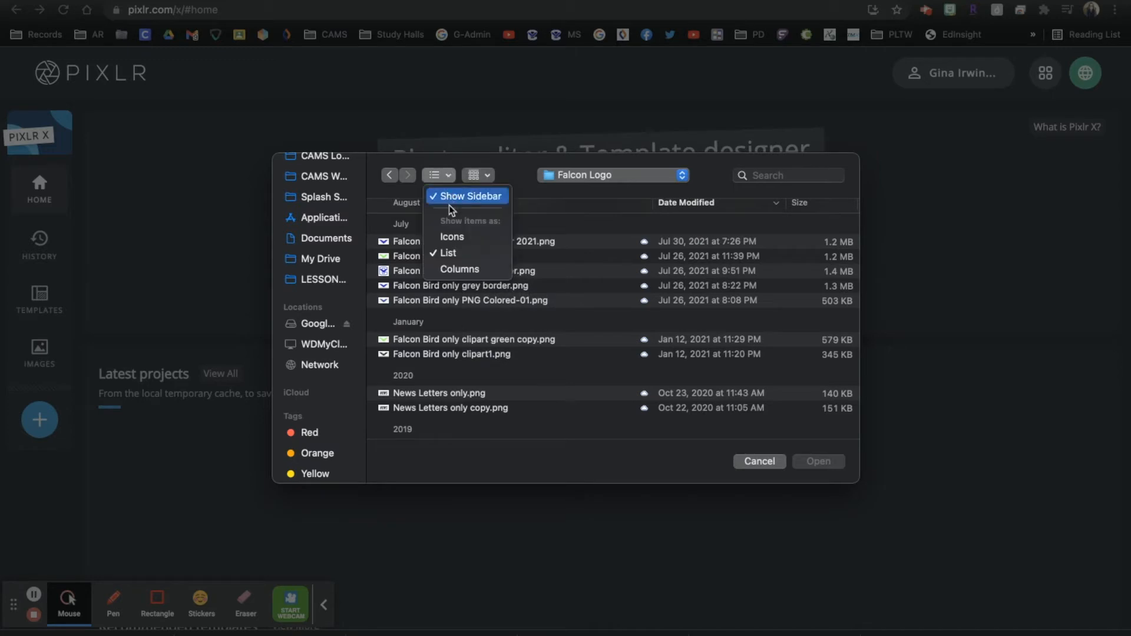
left_click(452, 237)
scroll(469, 312, "down", 3)
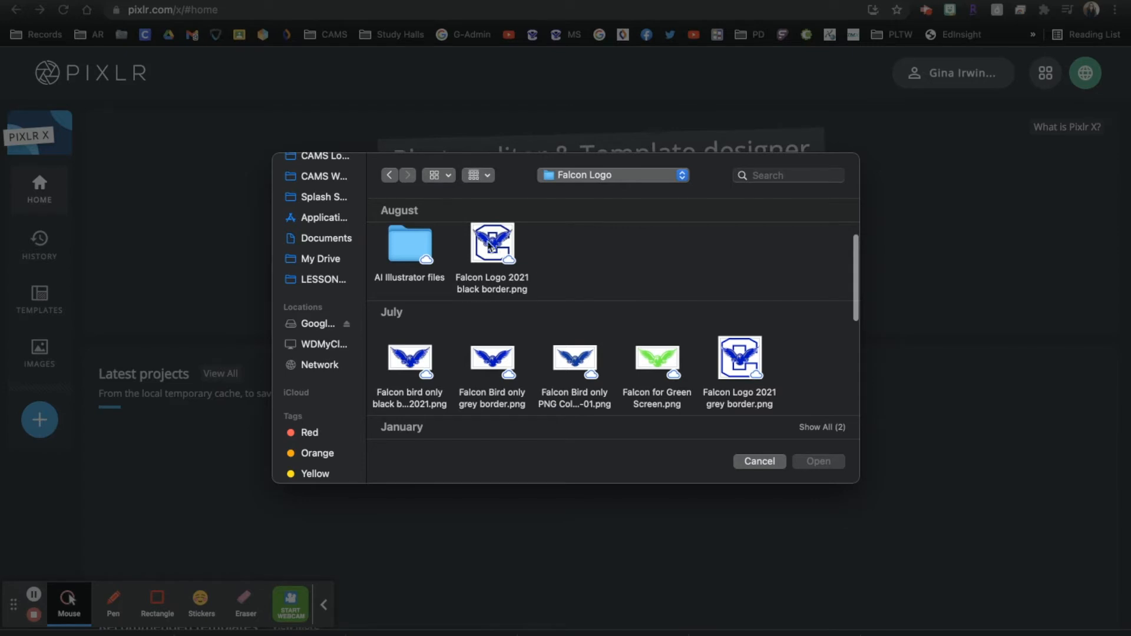
scroll(493, 349, "down", 2)
scroll(493, 349, "up", 3)
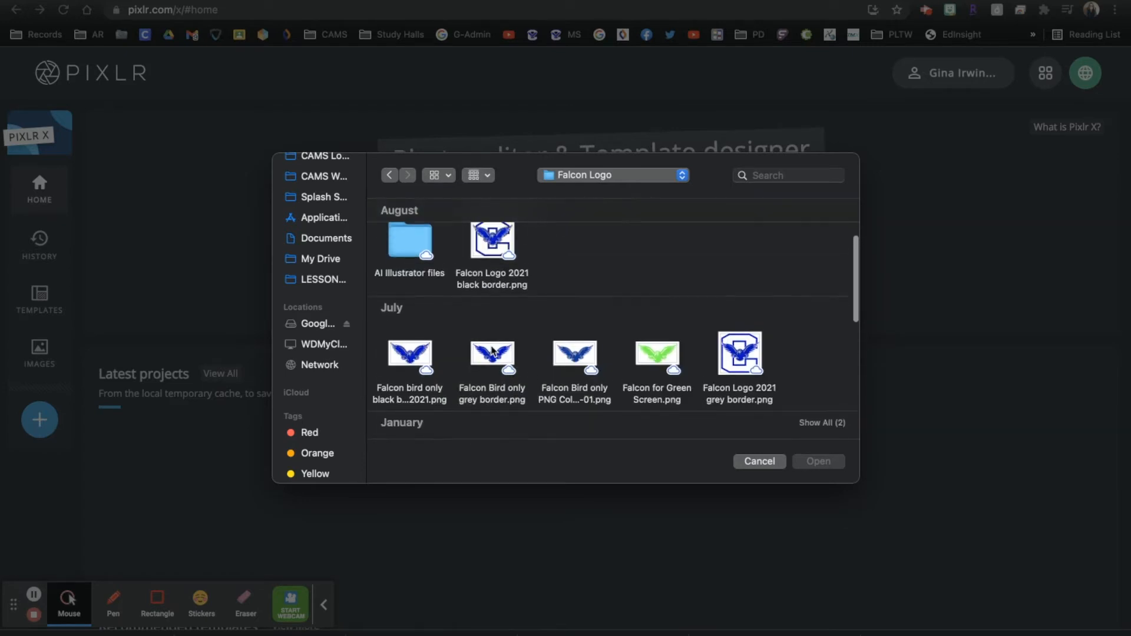
double_click(497, 272)
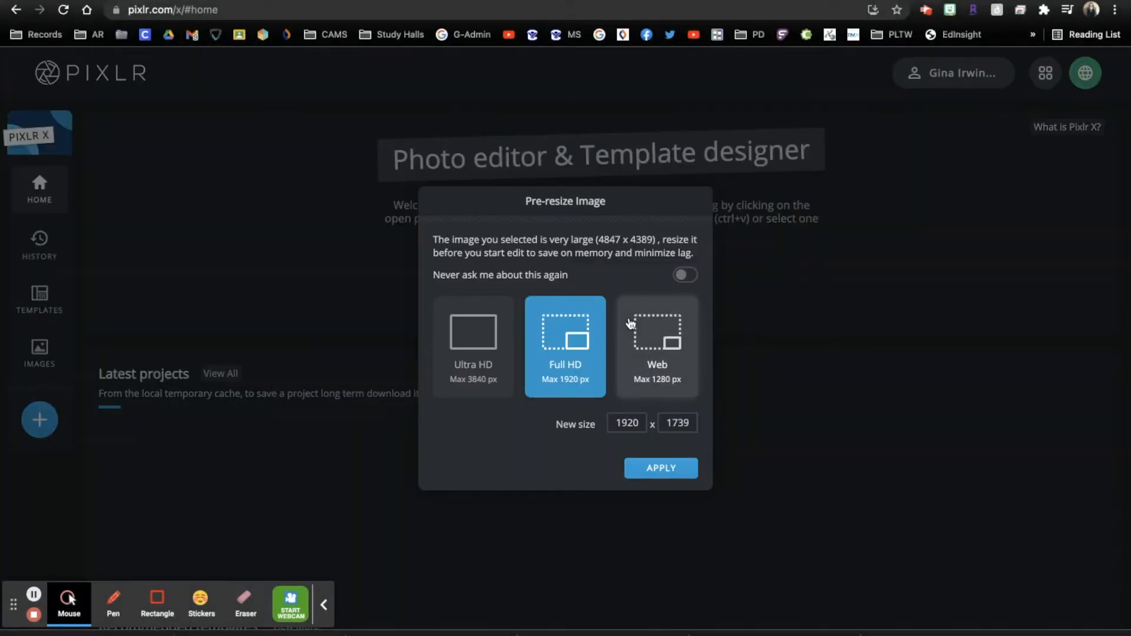
Resize the image to Full HD 1920 × 1739 and browse the Nature and Portrait effects
left_click(656, 467)
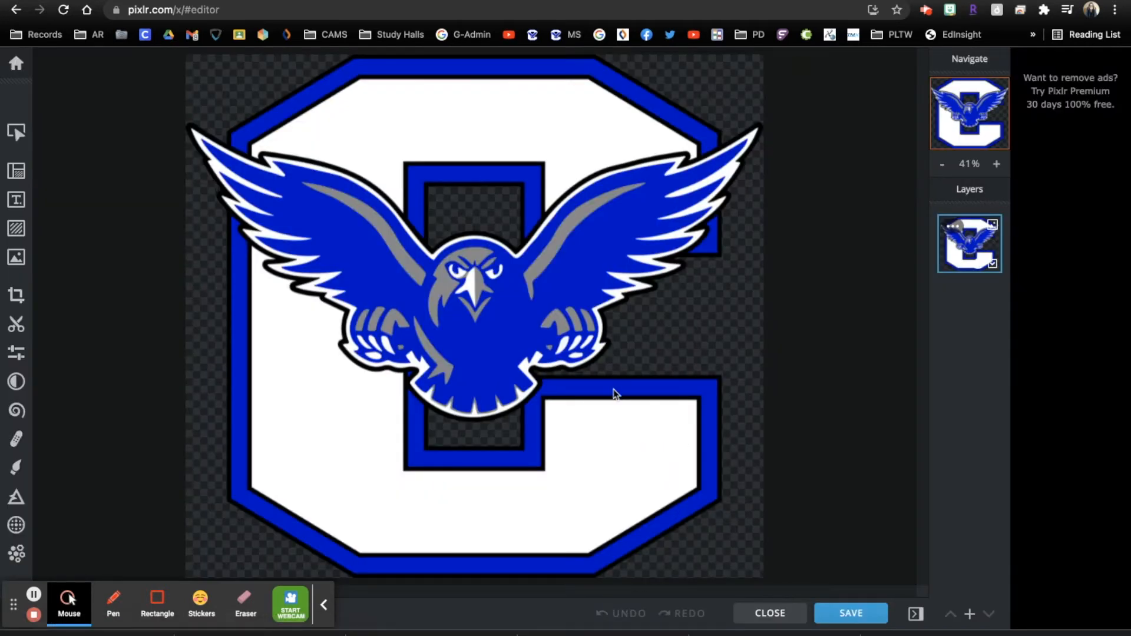
left_click(16, 383)
scroll(109, 477, "down", 1)
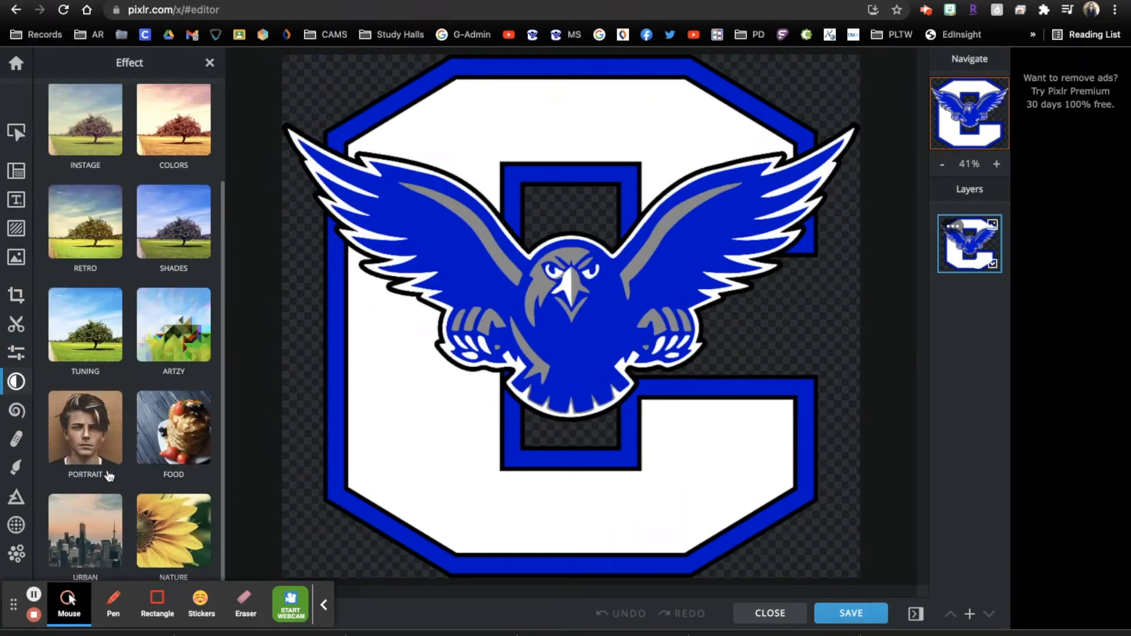
left_click(142, 532)
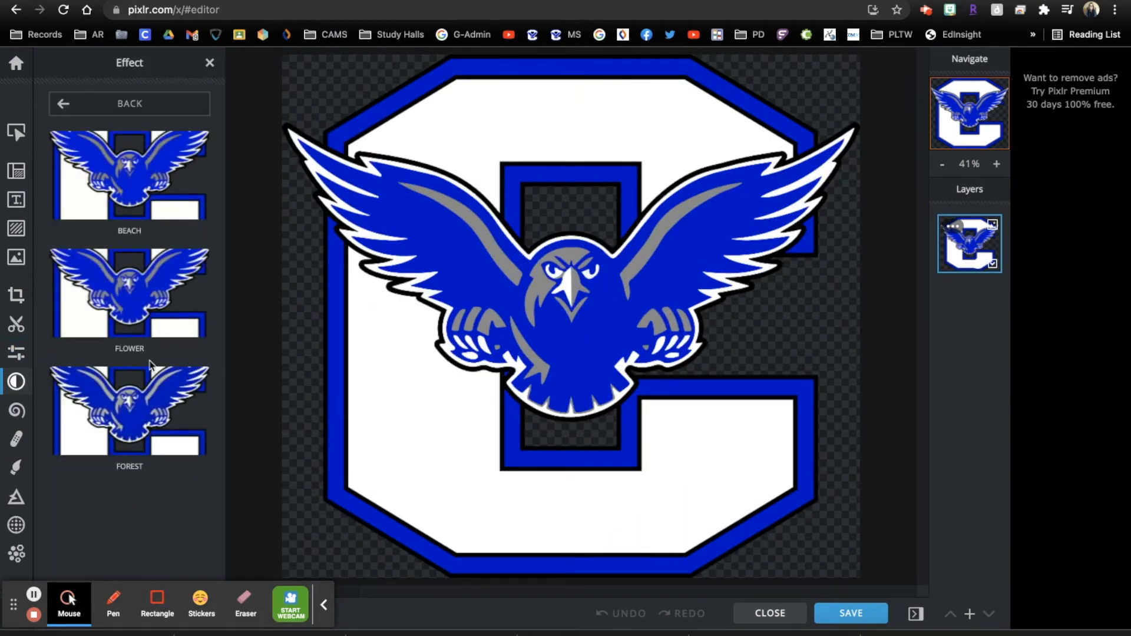
left_click(91, 113)
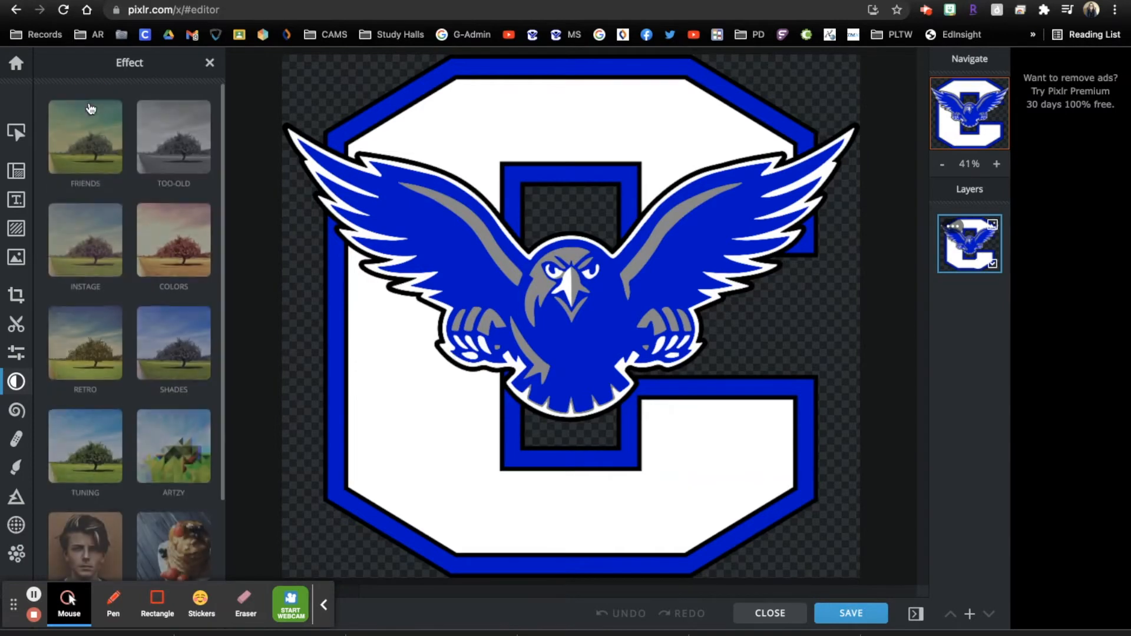
left_click(105, 536)
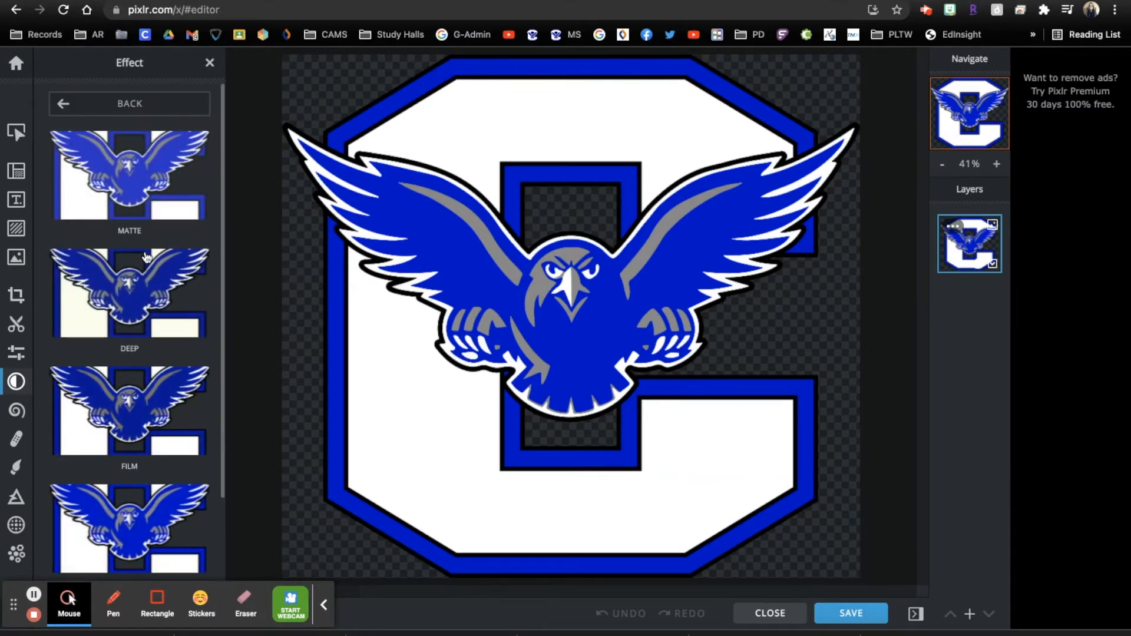
scroll(148, 403, "down", 3)
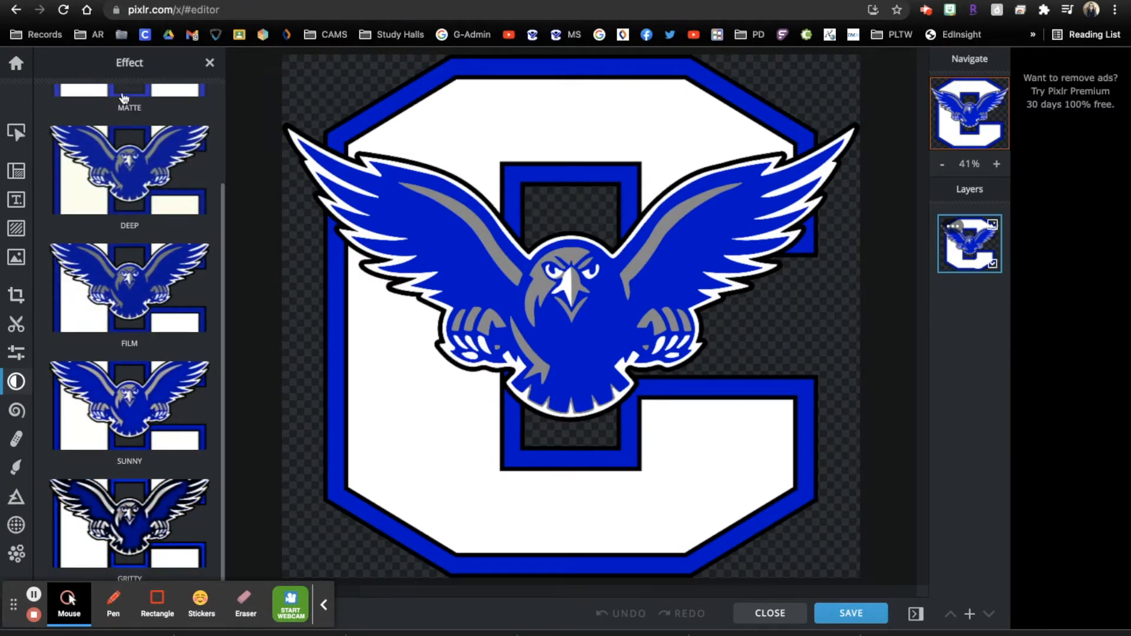
left_click(323, 605)
left_click(16, 382)
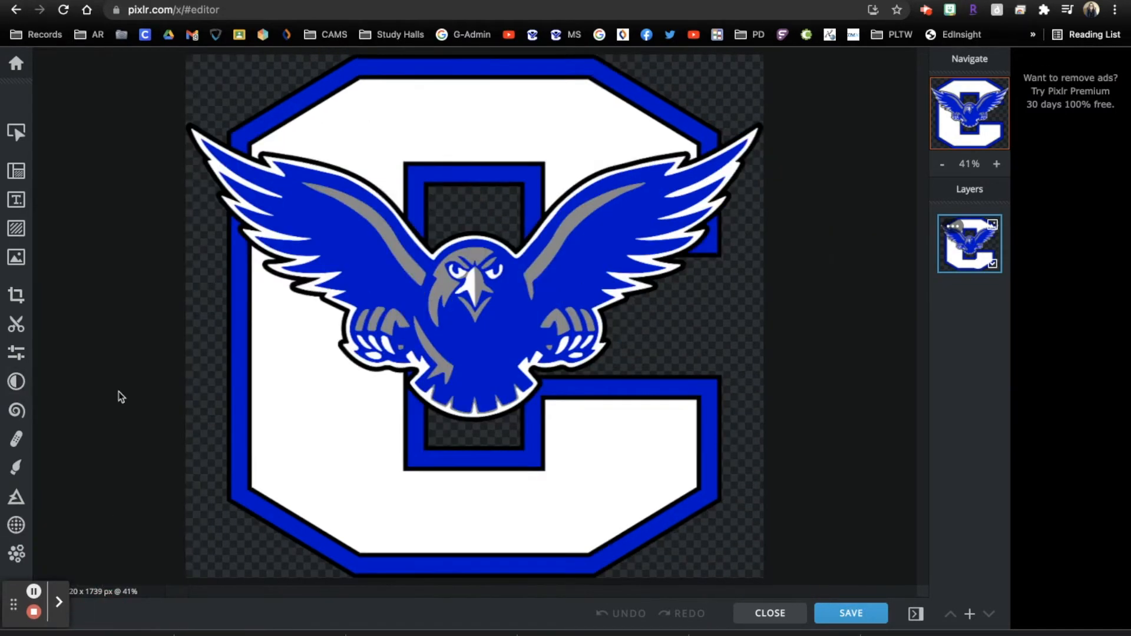
Apply the Artzy Night Vision effect to the logo
left_click(17, 353)
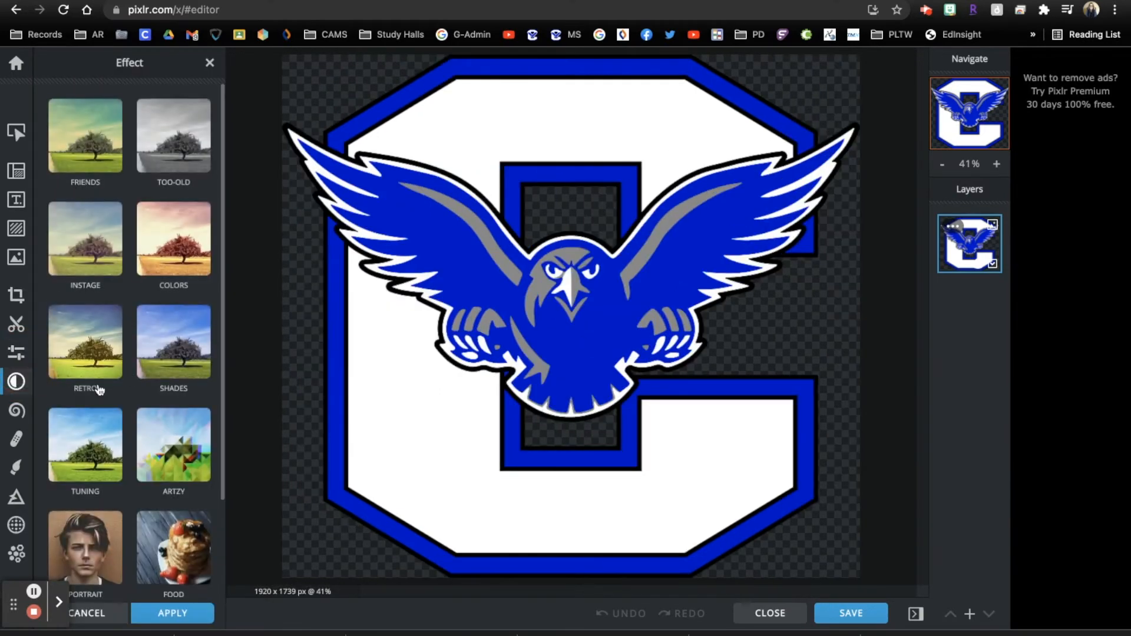
left_click(177, 436)
scroll(183, 384, "down", 5)
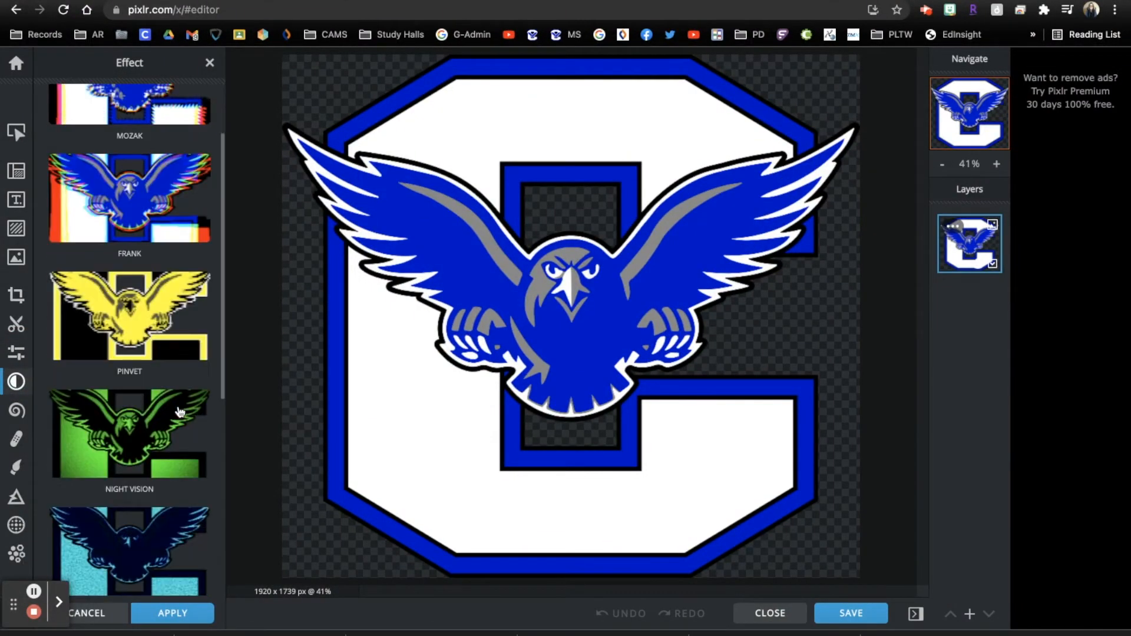
scroll(146, 292, "up", 5)
scroll(146, 293, "down", 10)
scroll(147, 253, "up", 5)
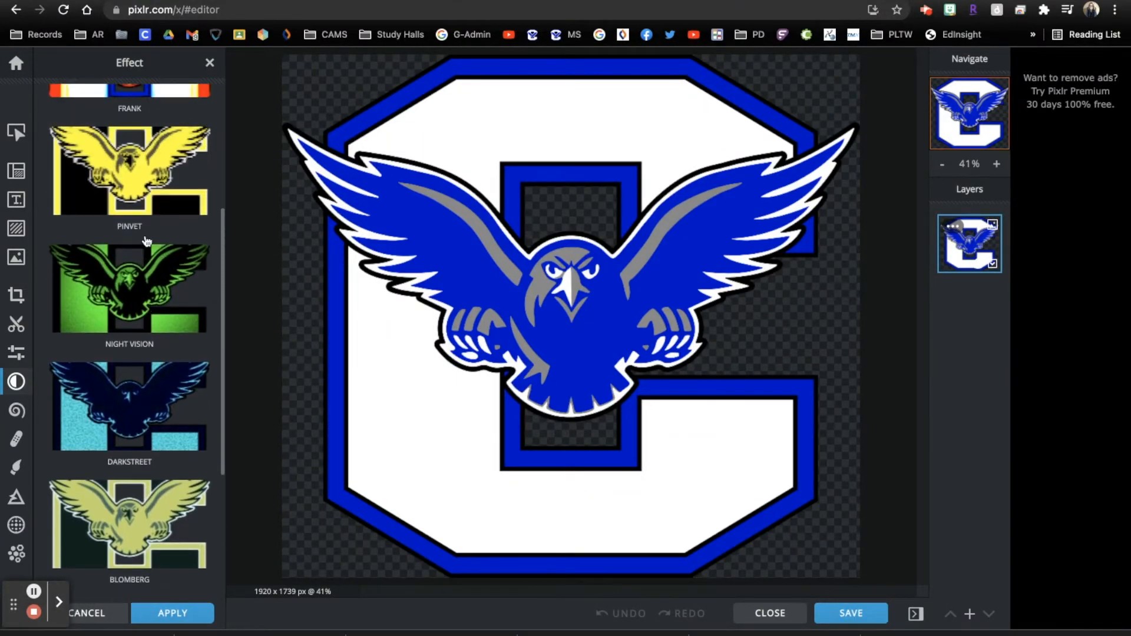
left_click(147, 276)
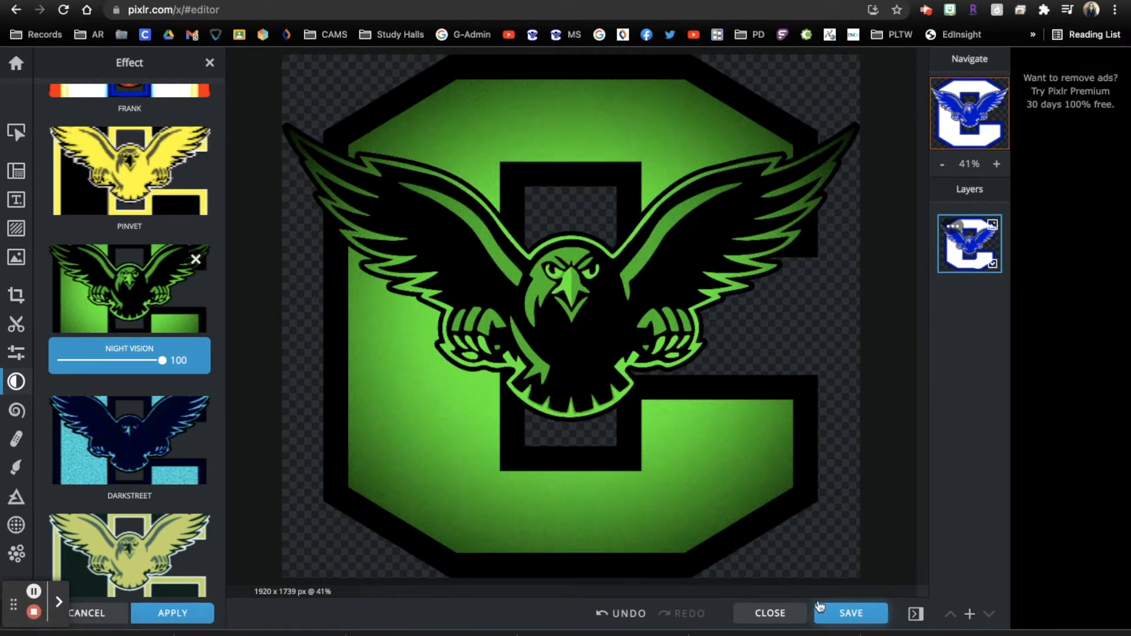
left_click(210, 63)
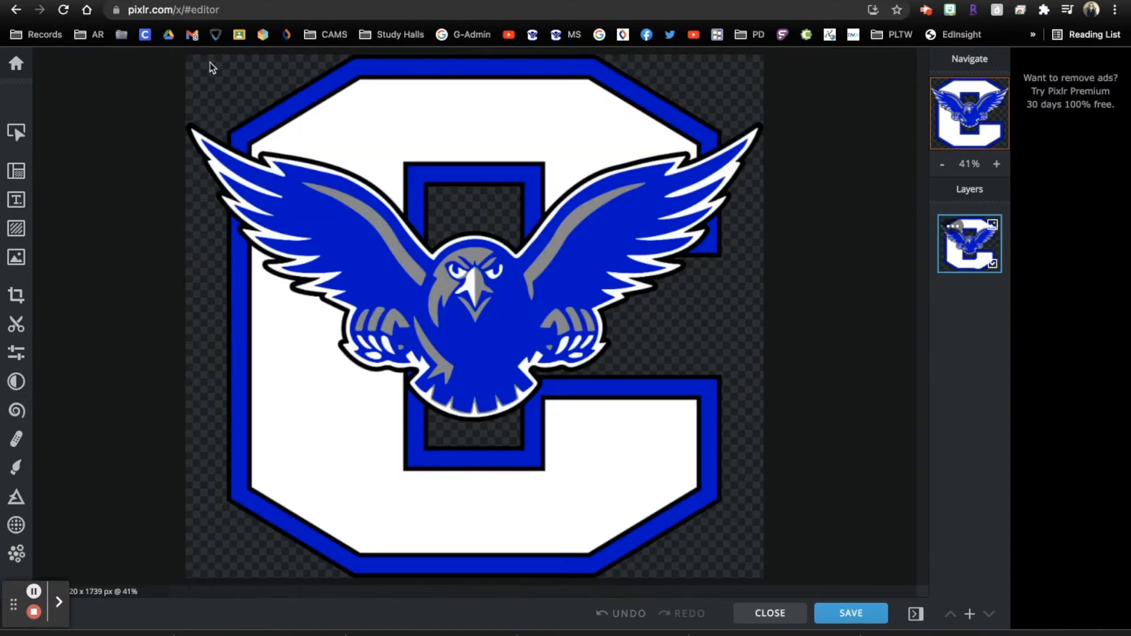
left_click(17, 381)
left_click(165, 498)
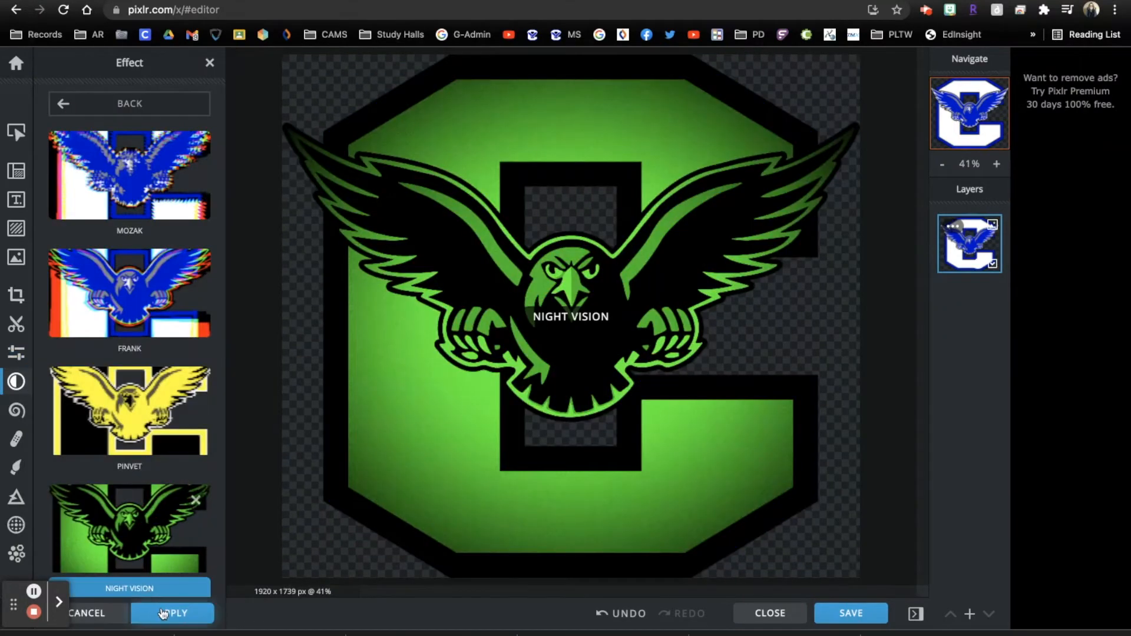
left_click(166, 612)
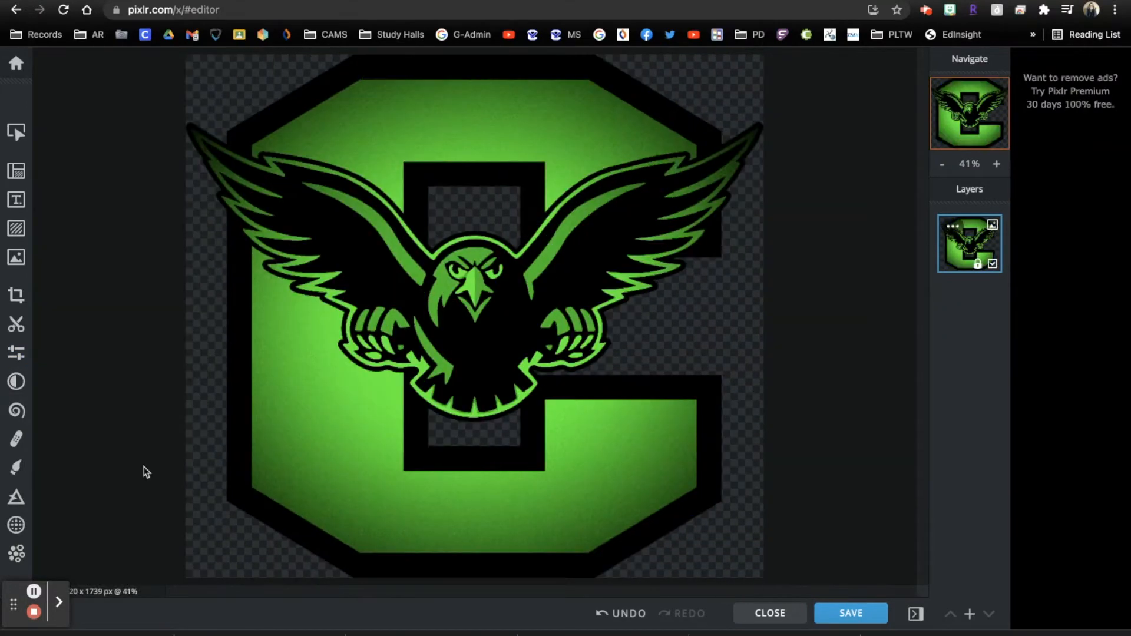
Shift the hue and lower highlights, whites (-4), blacks and contrast
left_click(17, 353)
scroll(124, 215, "up", 10)
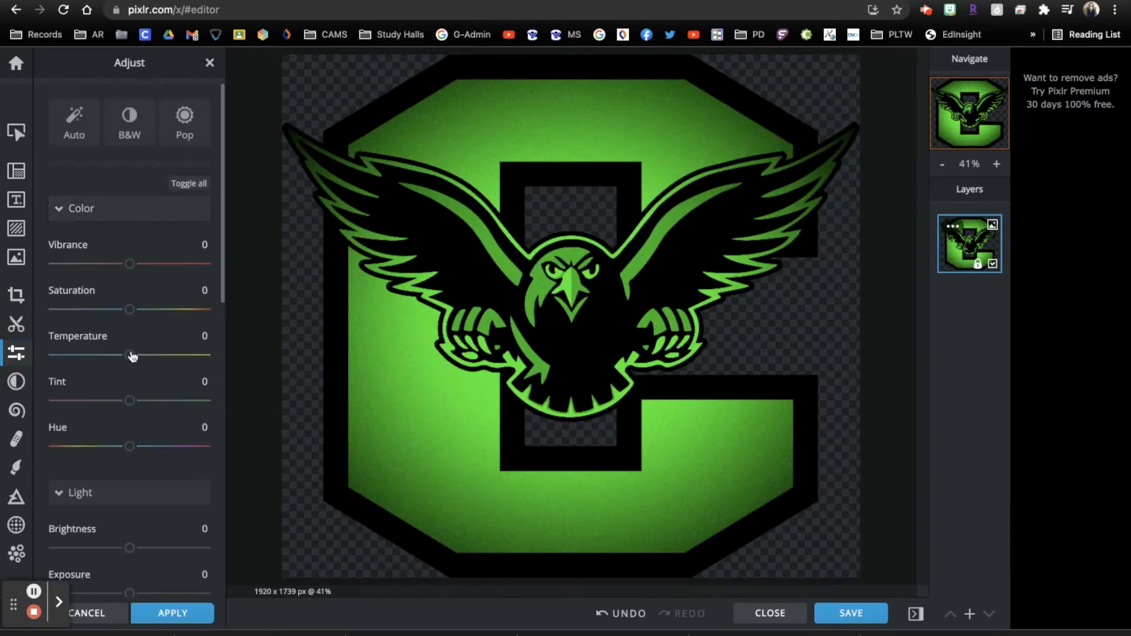
left_click_drag(130, 446, 92, 471)
scroll(130, 508, "down", 6)
left_click_drag(129, 427, 93, 421)
mouse_move(126, 386)
left_mouse_down()
mouse_move(85, 380)
mouse_move(126, 380)
left_mouse_up()
mouse_move(130, 335)
left_mouse_down()
mouse_move(158, 336)
mouse_move(132, 335)
left_mouse_up()
mouse_move(130, 289)
left_mouse_down()
mouse_move(91, 288)
mouse_move(127, 290)
left_mouse_up()
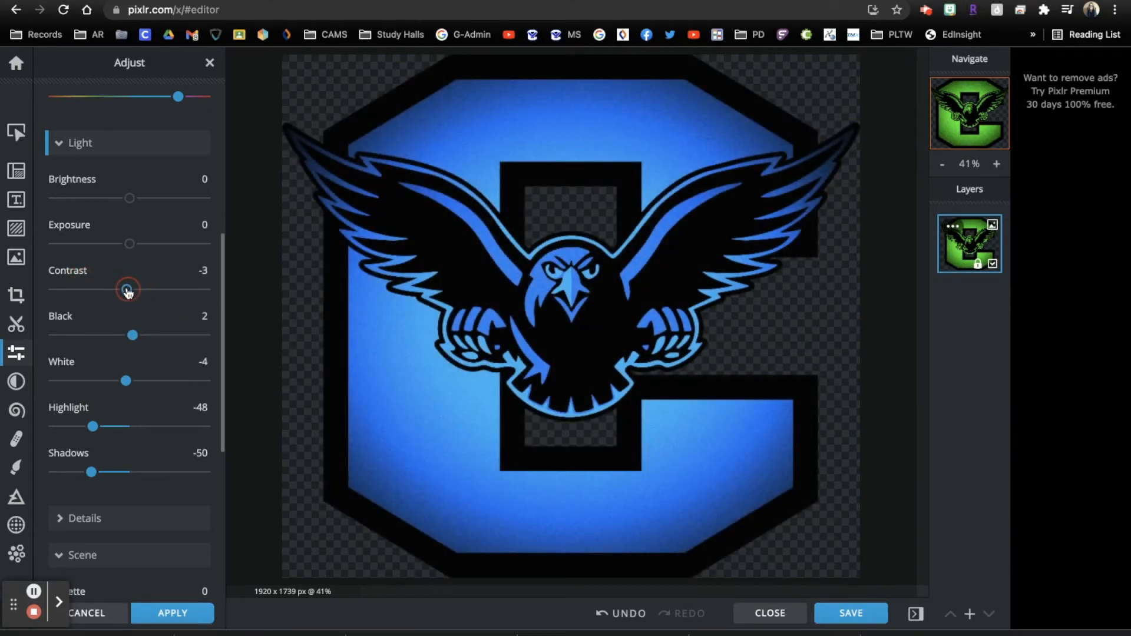
mouse_move(130, 247)
left_mouse_down()
mouse_move(108, 242)
mouse_move(130, 244)
left_mouse_up()
scroll(122, 323, "down", 6)
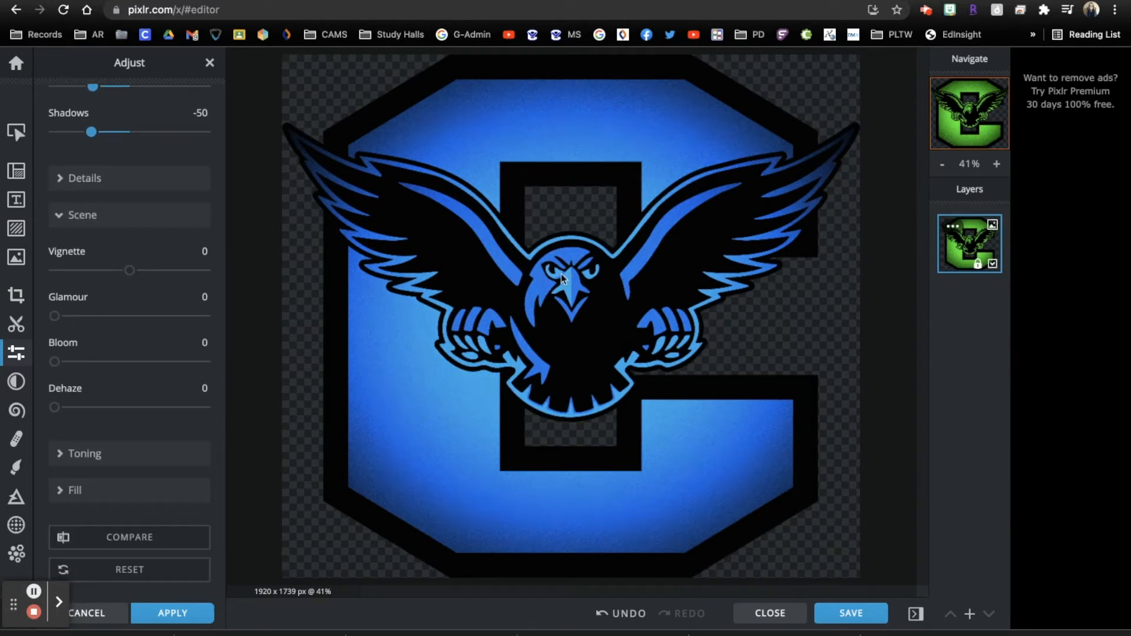
scroll(43, 348, "up", 8)
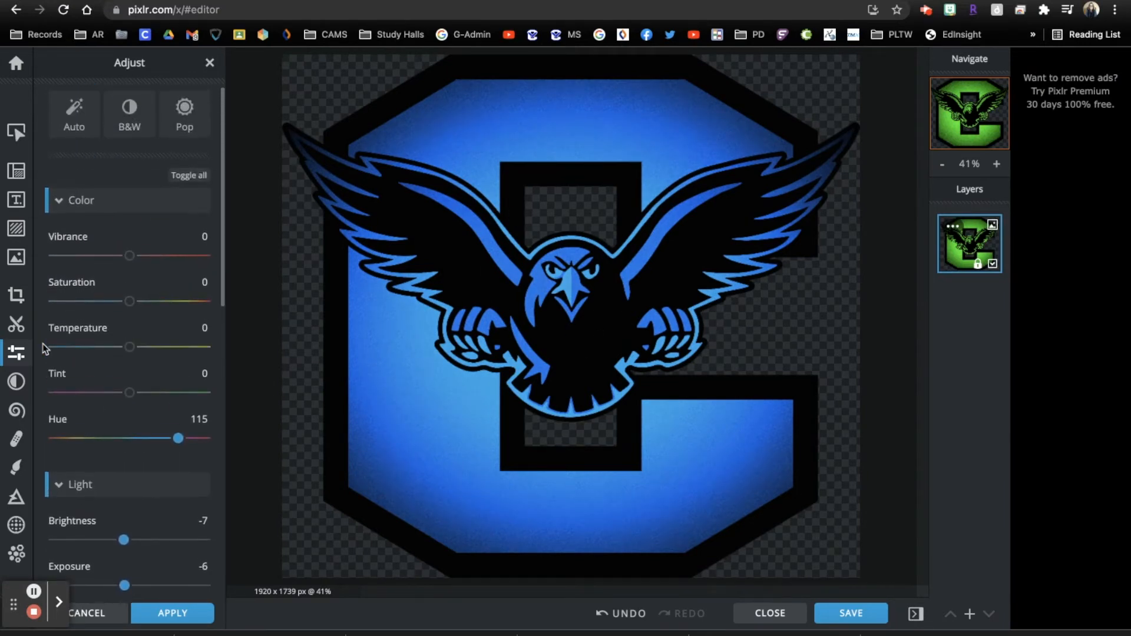
Adjust tint, cool the temperature slightly, and boost saturation and vibrance
mouse_move(128, 392)
left_mouse_down()
mouse_move(76, 392)
mouse_move(119, 391)
left_mouse_up()
left_click_drag(129, 354, 109, 347)
mouse_move(129, 301)
left_mouse_down()
mouse_move(93, 301)
mouse_move(152, 301)
left_mouse_up()
left_click_drag(111, 349, 118, 349)
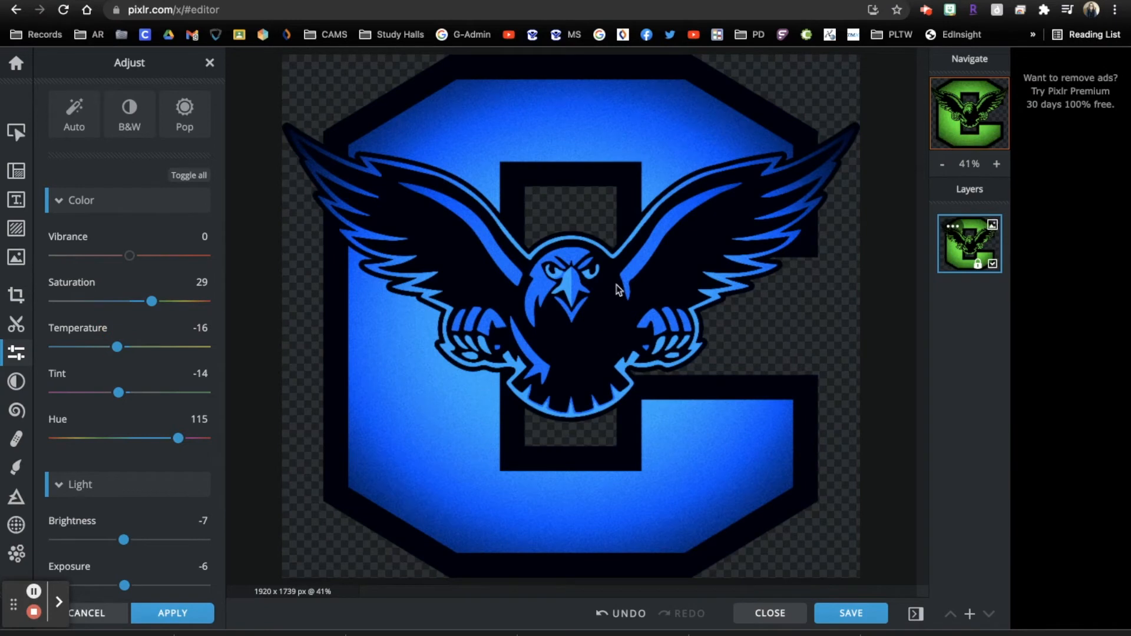
left_click(126, 253)
scroll(152, 383, "down", 8)
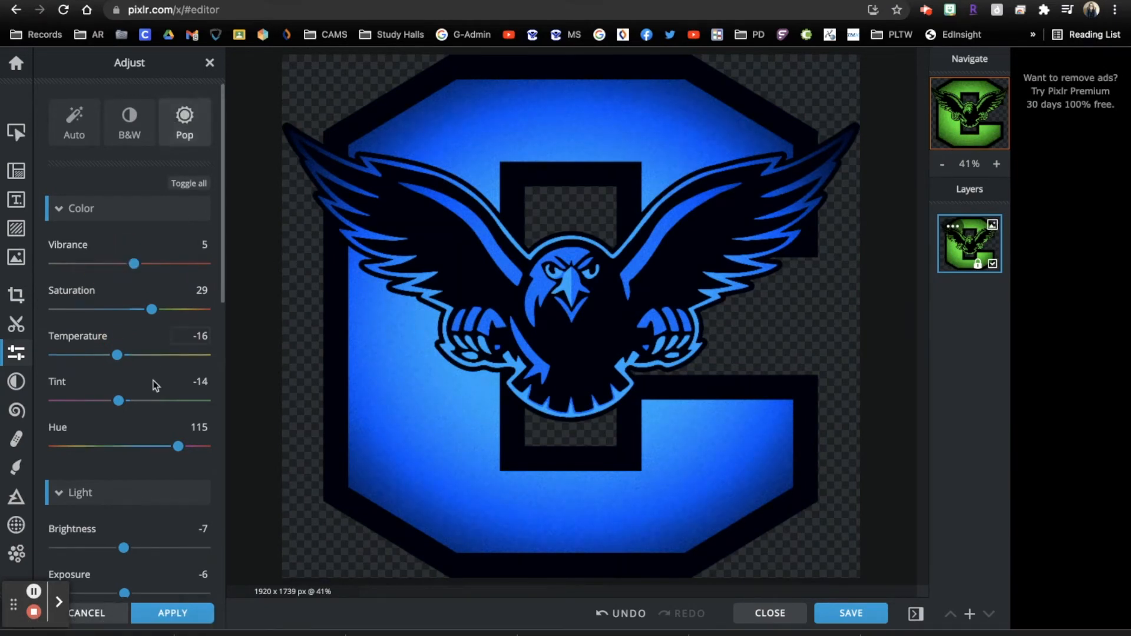
scroll(151, 380, "down", 2)
Add Glamour 22, slight bloom, Dehaze 15, and pink highlight toning at amount 82
left_click_drag(54, 387, 88, 386)
mouse_move(54, 432)
left_mouse_down()
mouse_move(134, 432)
mouse_move(60, 432)
left_mouse_up()
left_click(77, 478)
left_click(84, 524)
scroll(105, 427, "down", 4)
left_click(200, 405)
left_click_drag(147, 445, 173, 426)
left_click(179, 363)
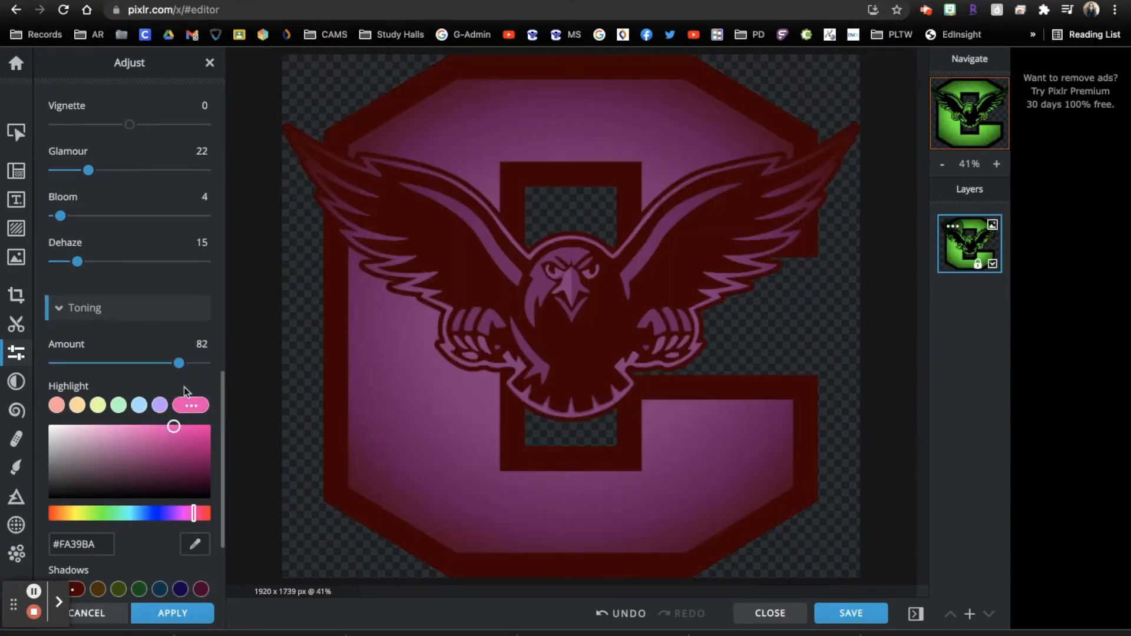
left_click(188, 405)
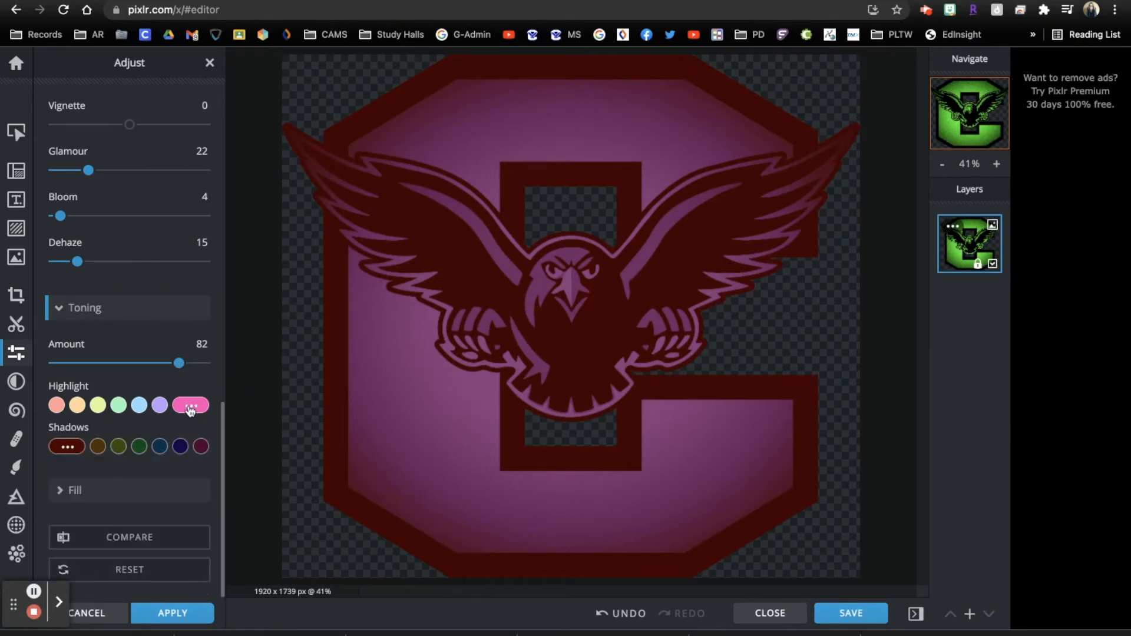
Reset adjustments, then set Hue 159, Tint -23, Temperature -100 for purple and apply
left_click(130, 570)
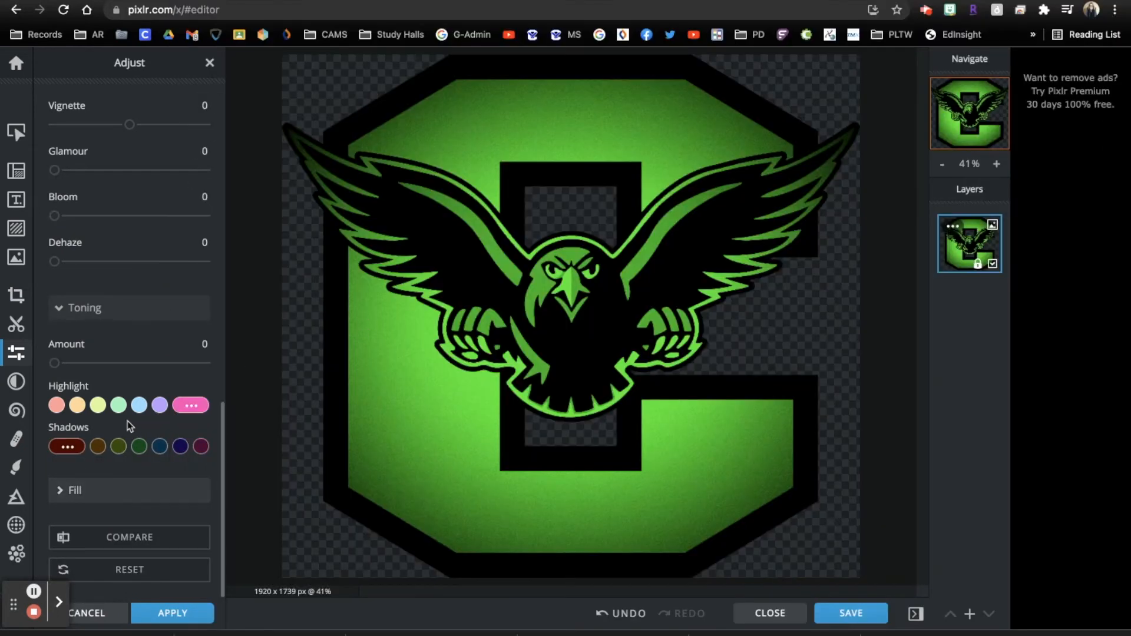
scroll(137, 247, "up", 10)
scroll(136, 252, "up", 1)
left_click_drag(130, 314, 187, 315)
mouse_move(129, 268)
left_mouse_down()
mouse_move(80, 263)
mouse_move(182, 263)
mouse_move(112, 268)
left_mouse_up()
left_click_drag(132, 231, 55, 224)
left_click_drag(187, 315, 194, 316)
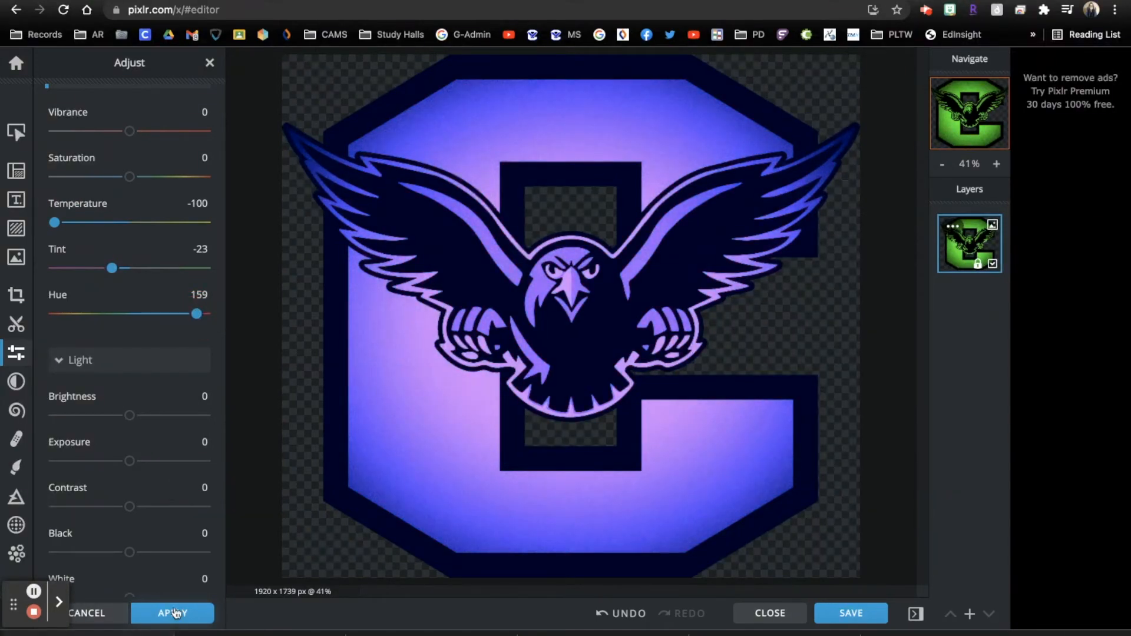
left_click(175, 613)
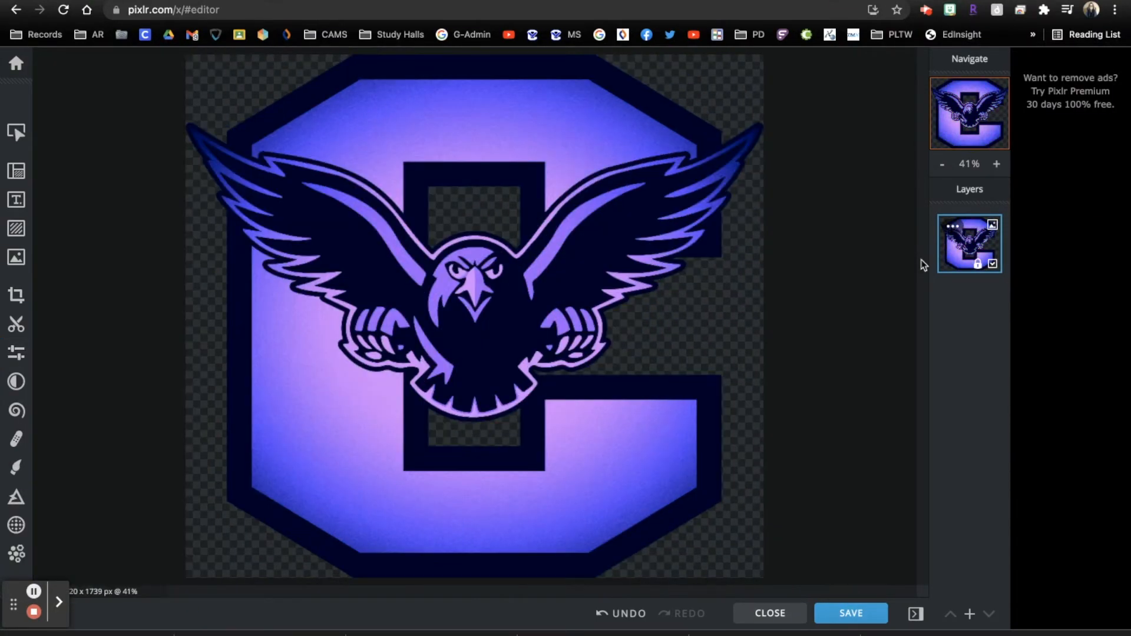
Place the 'Perfectly Imperfect' text sticker on the falcon logo, skipping the premium Have Faith sticker
left_click(16, 200)
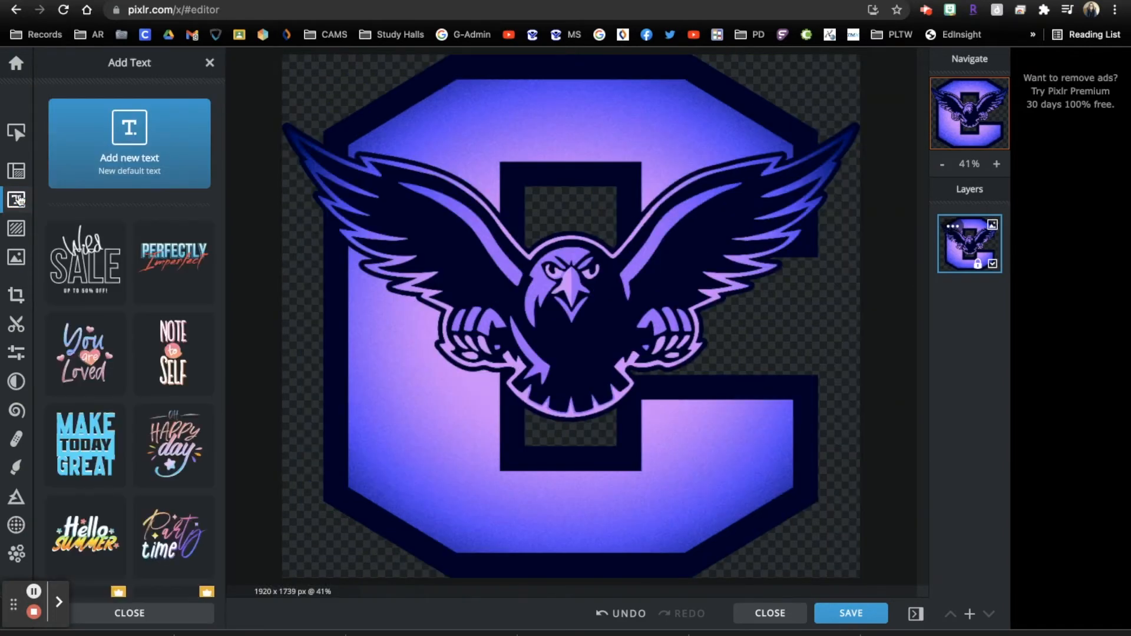
scroll(160, 380, "down", 7)
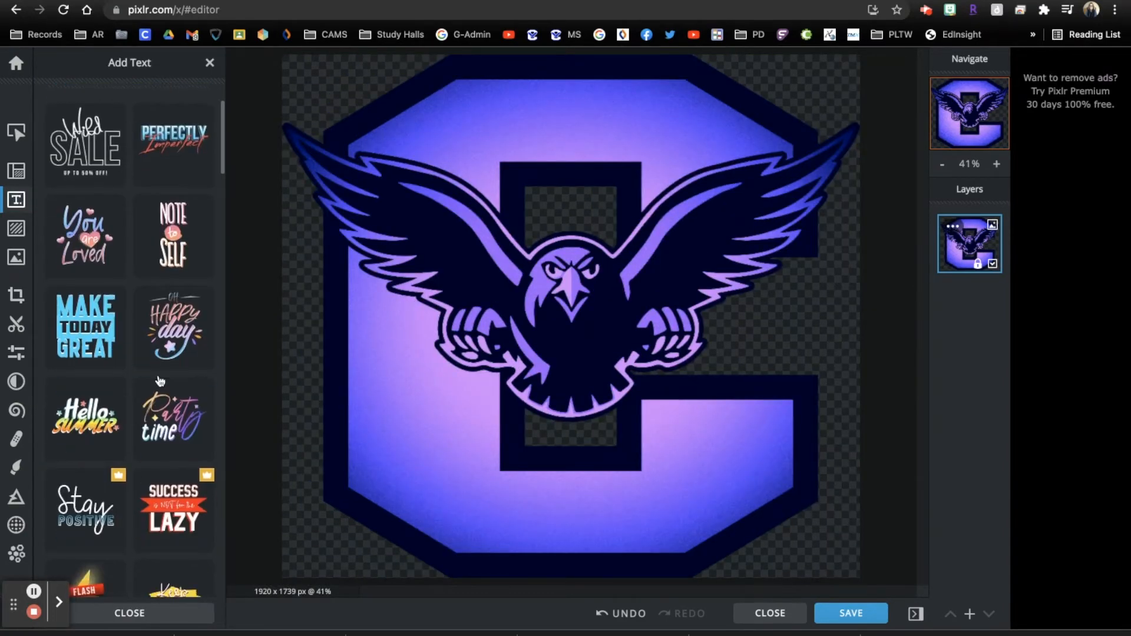
scroll(159, 380, "down", 2)
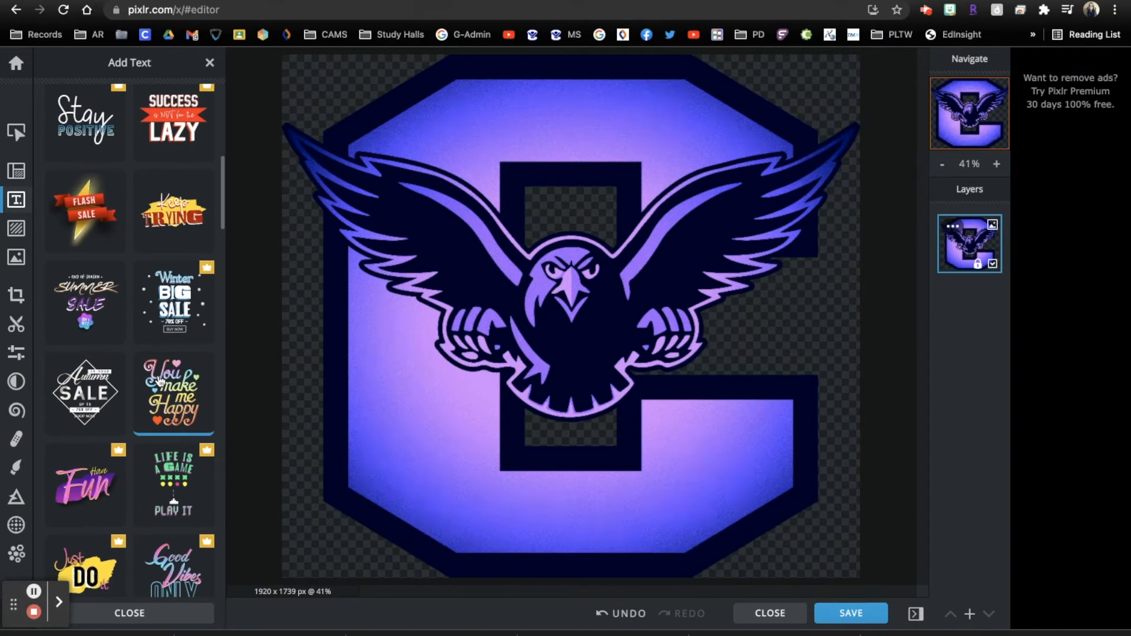
scroll(159, 380, "down", 14)
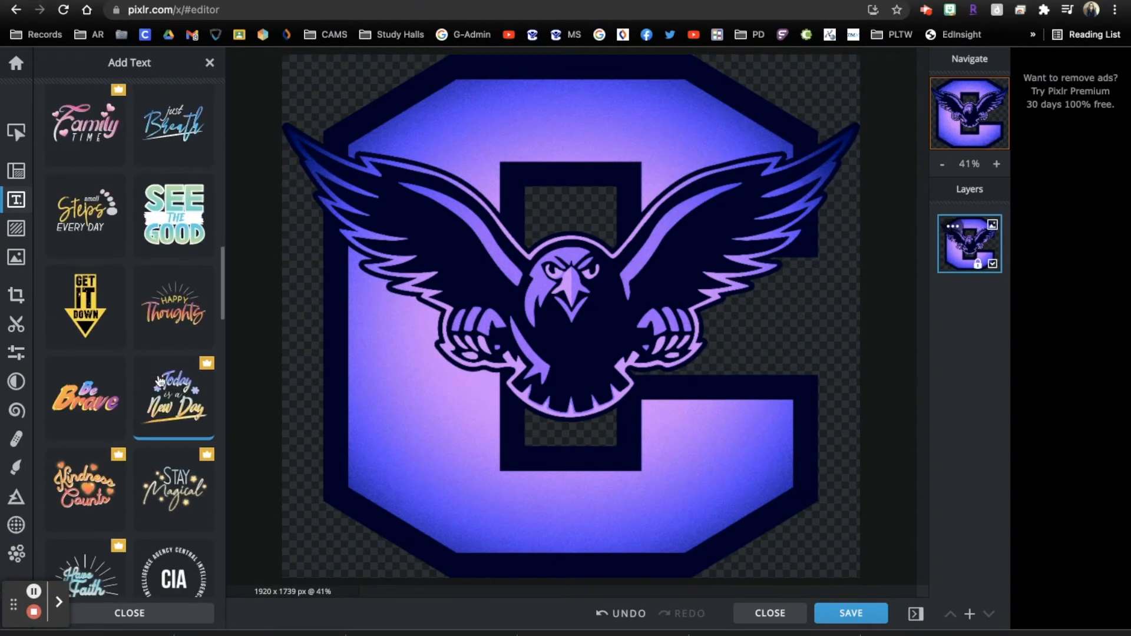
scroll(159, 381, "down", 1)
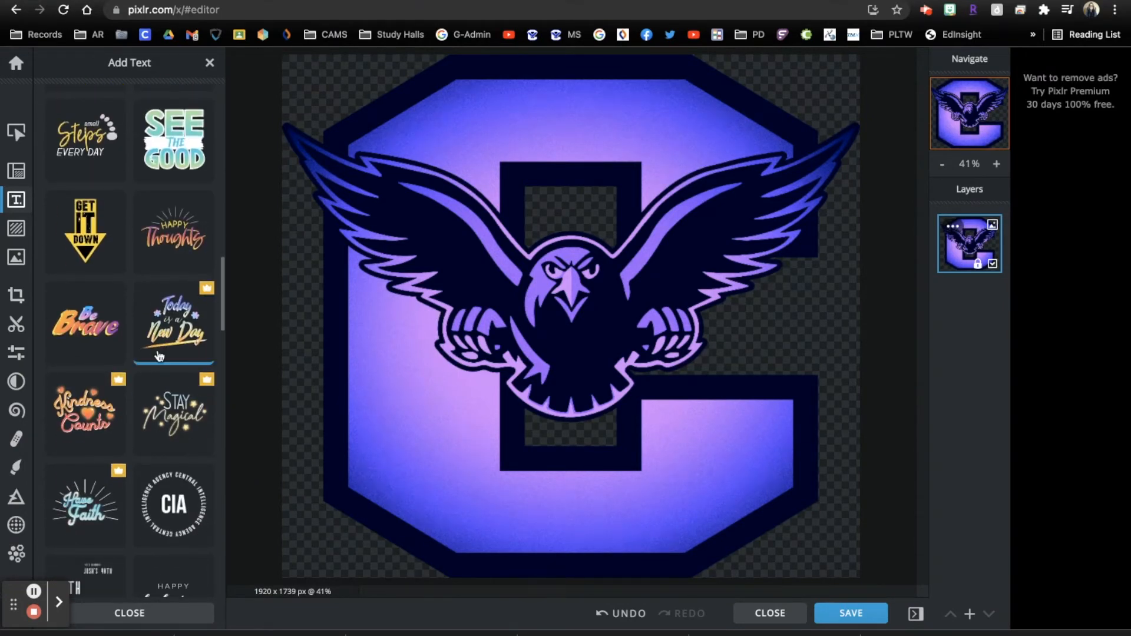
scroll(177, 424, "down", 2)
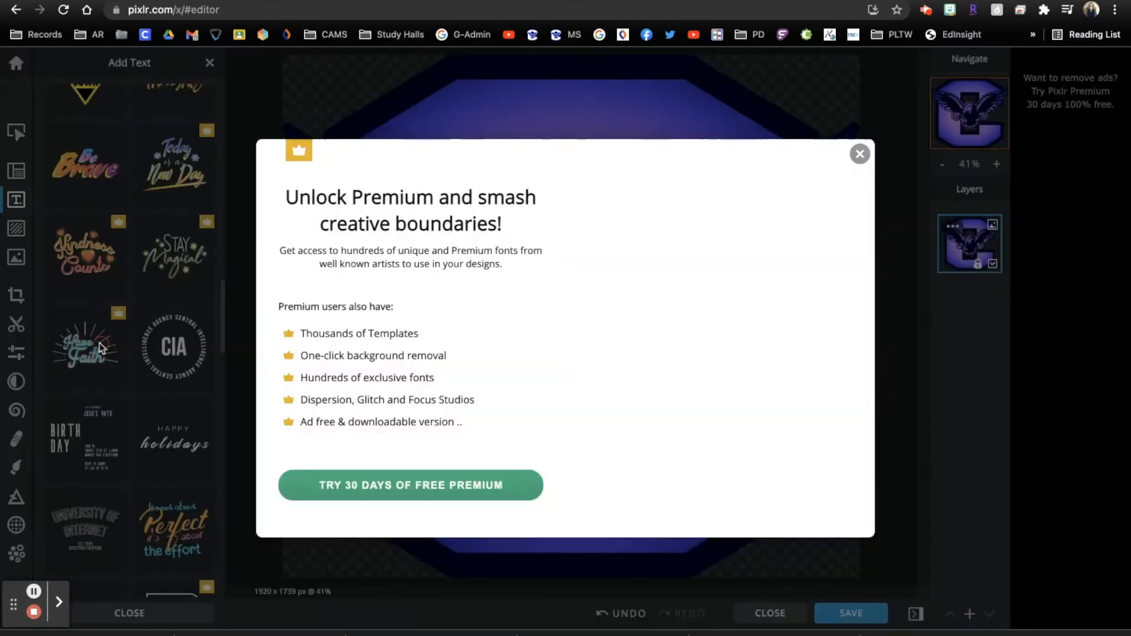
left_click(85, 348)
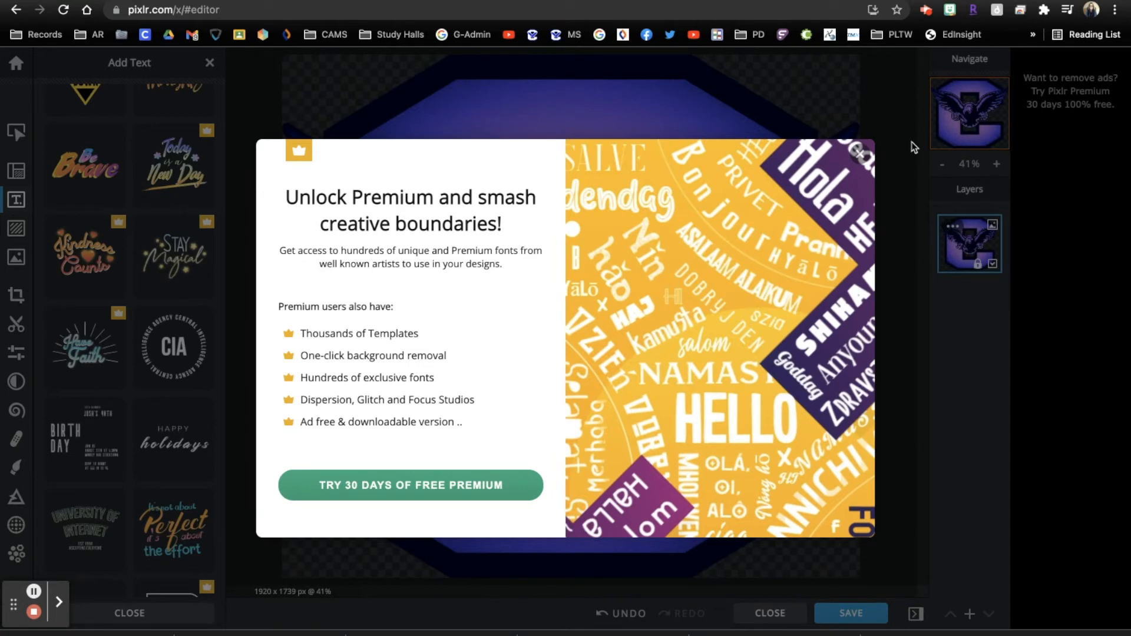
left_click(859, 155)
scroll(139, 521, "down", 8)
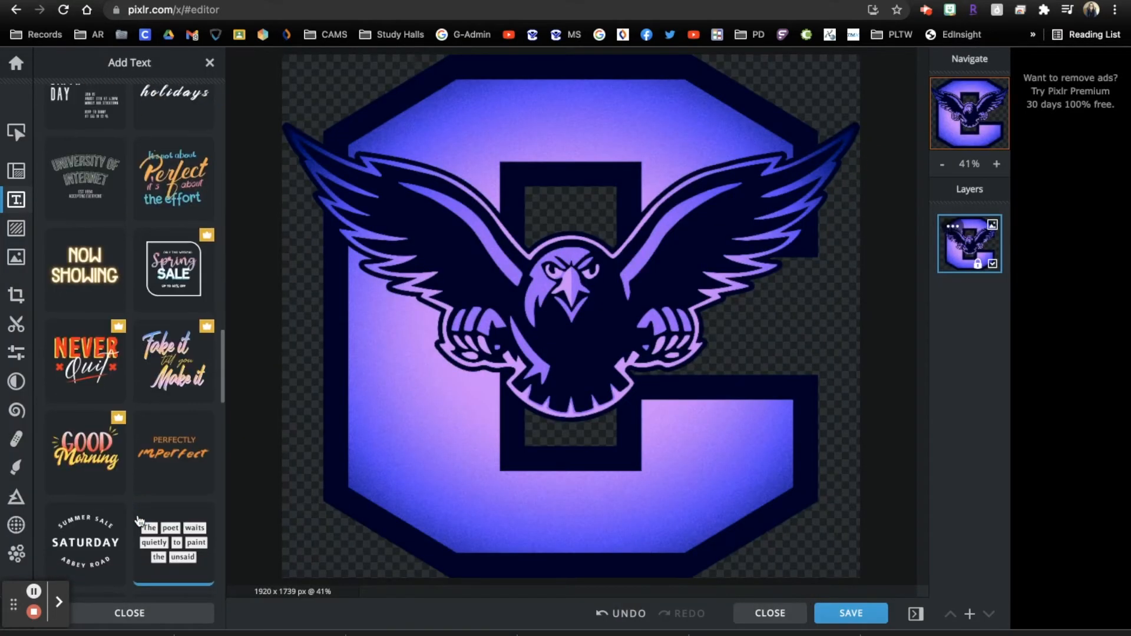
scroll(139, 520, "up", 10)
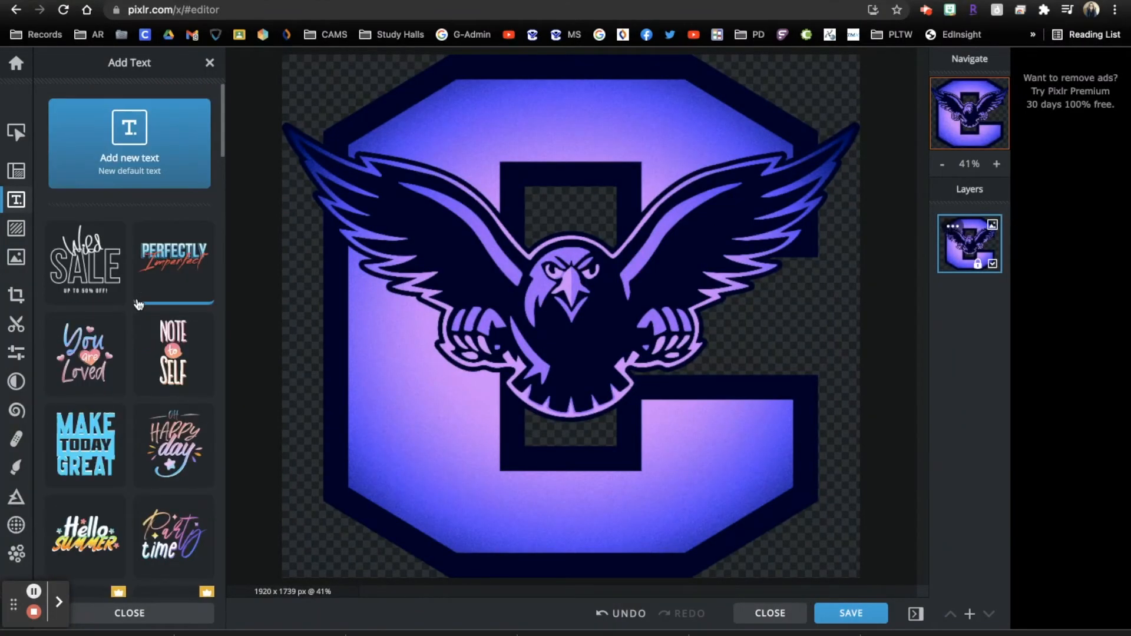
left_click(180, 256)
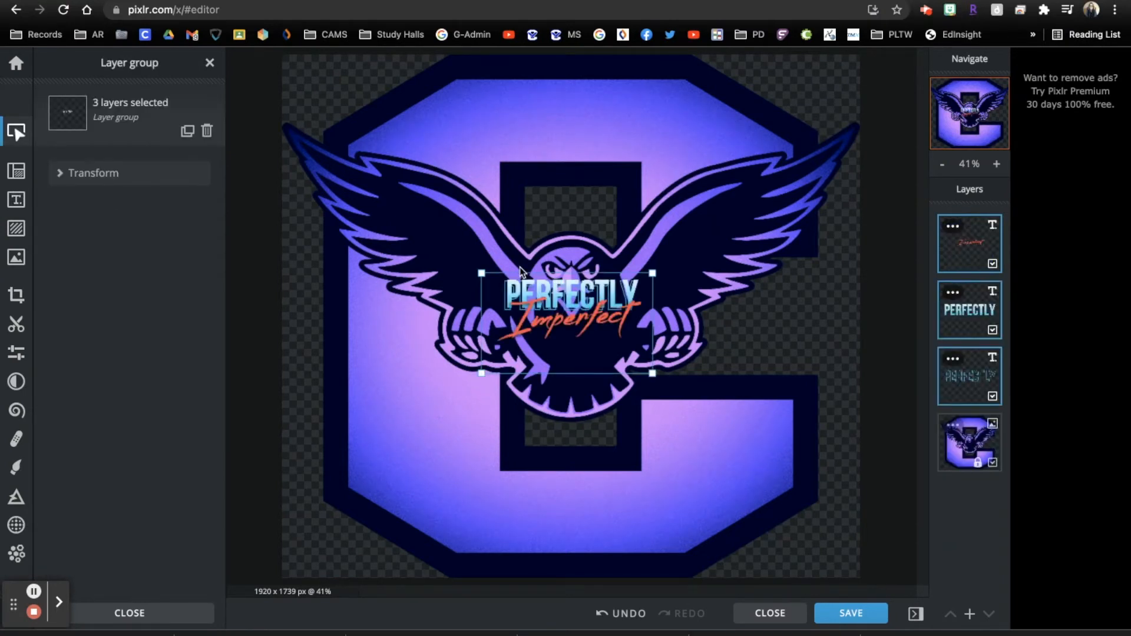
Enlarge the sticker, centre PERFECTLY at the top of the C and lower Imperfect over the falcon
left_click_drag(482, 272, 303, 122)
left_click_drag(493, 253, 598, 213)
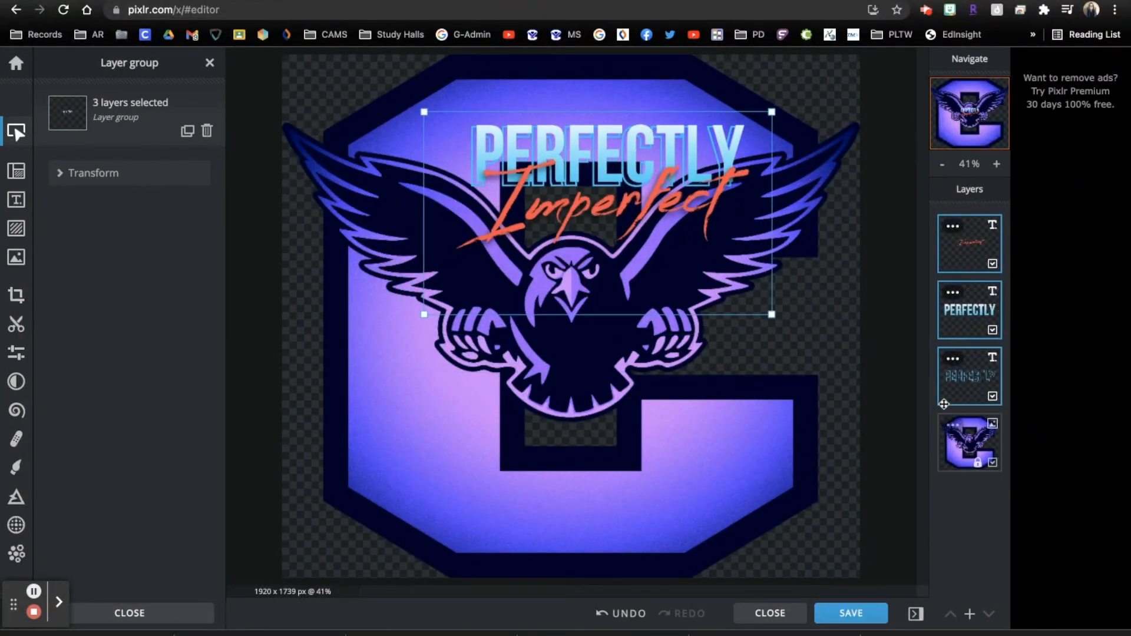
left_click_drag(772, 314, 833, 353)
left_click_drag(734, 219, 677, 190)
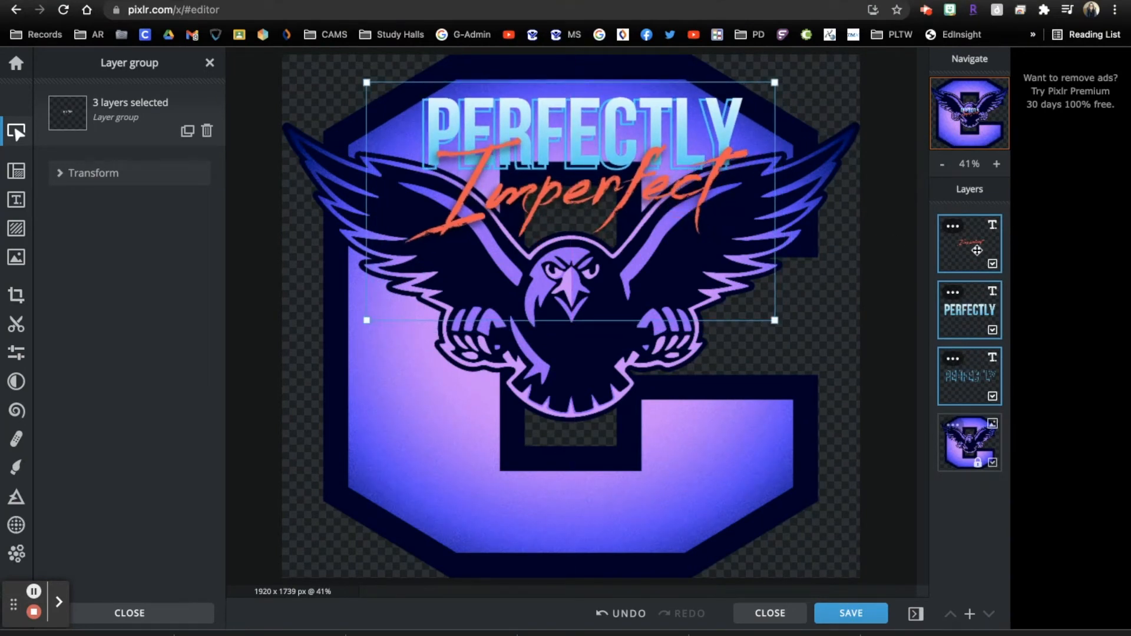
left_click(971, 312)
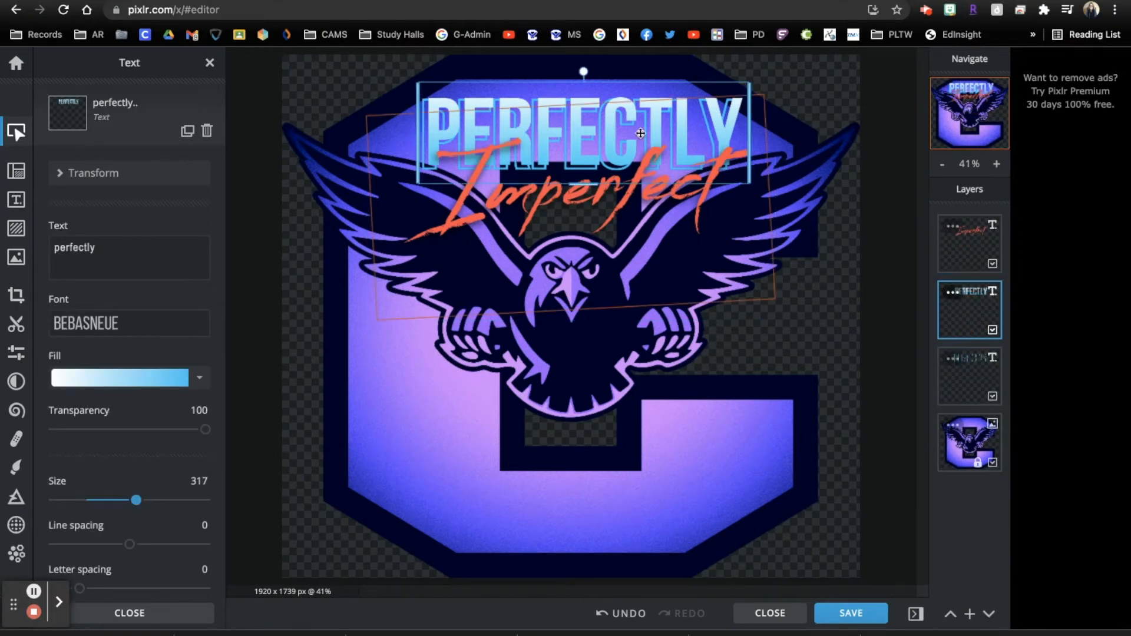
mouse_move(619, 145)
left_mouse_down()
mouse_move(619, 283)
mouse_move(596, 211)
mouse_move(590, 225)
mouse_move(470, 149)
mouse_move(650, 195)
mouse_move(478, 176)
mouse_move(613, 116)
mouse_move(616, 139)
mouse_move(610, 129)
left_mouse_up()
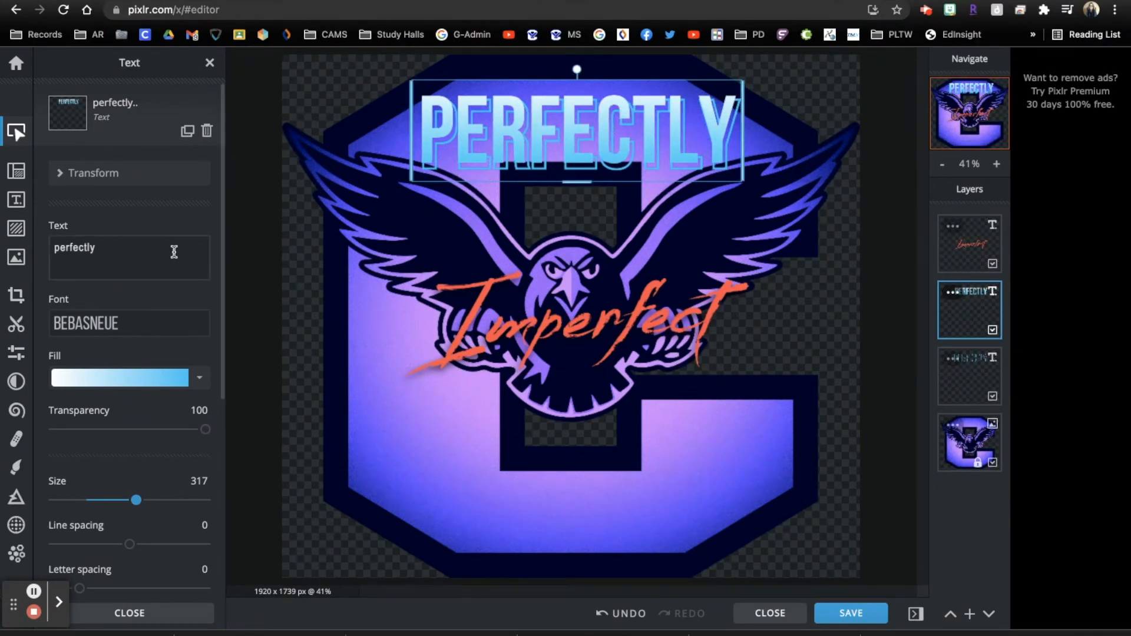
Change the heading and its outline copy from PERFECTLY to CAMS
double_click(149, 249)
type("CAMS")
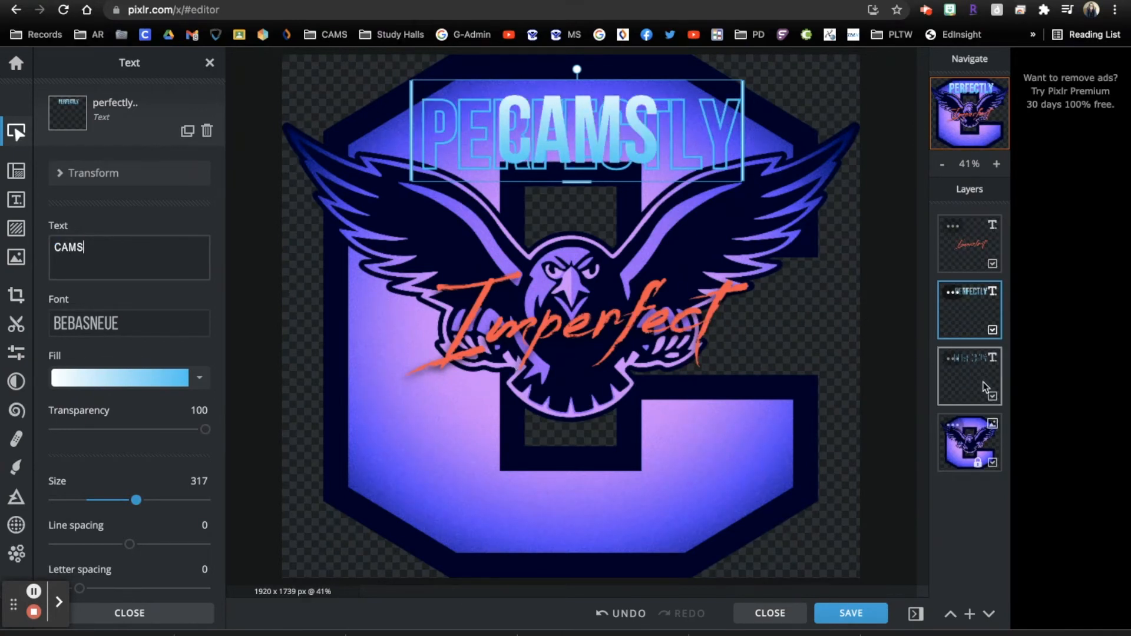
left_click(968, 377)
double_click(101, 247)
type("XAM")
key("BackSpace")
key("BackSpace")
key("BackSpace")
type("CAMS")
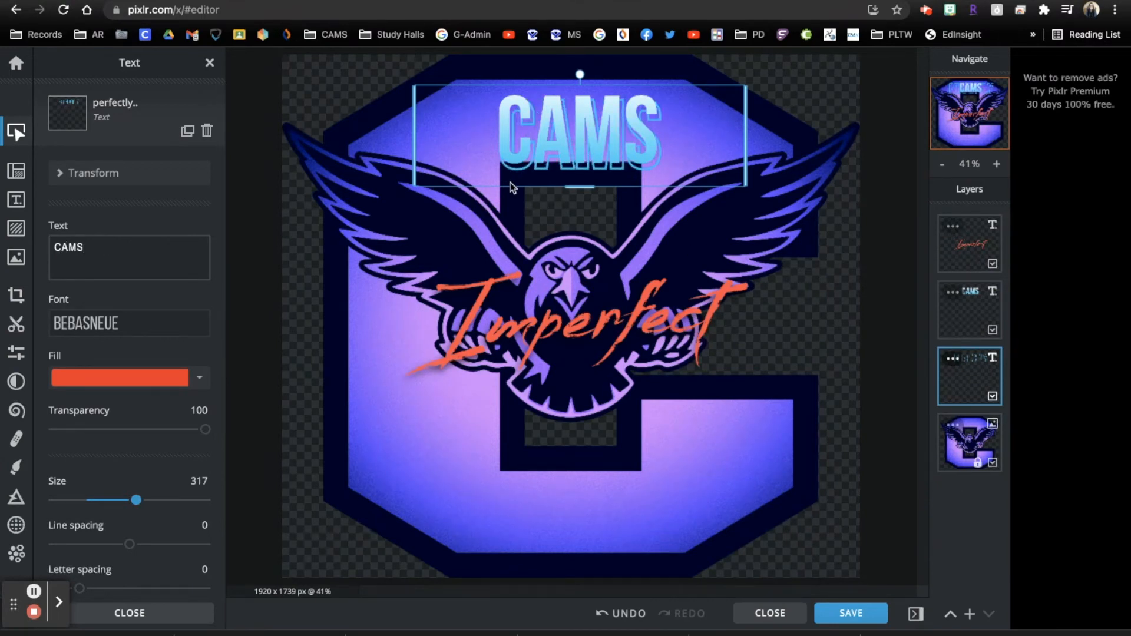
Move the Imperfect script down onto the bottom of the C
scroll(195, 411, "down", 10)
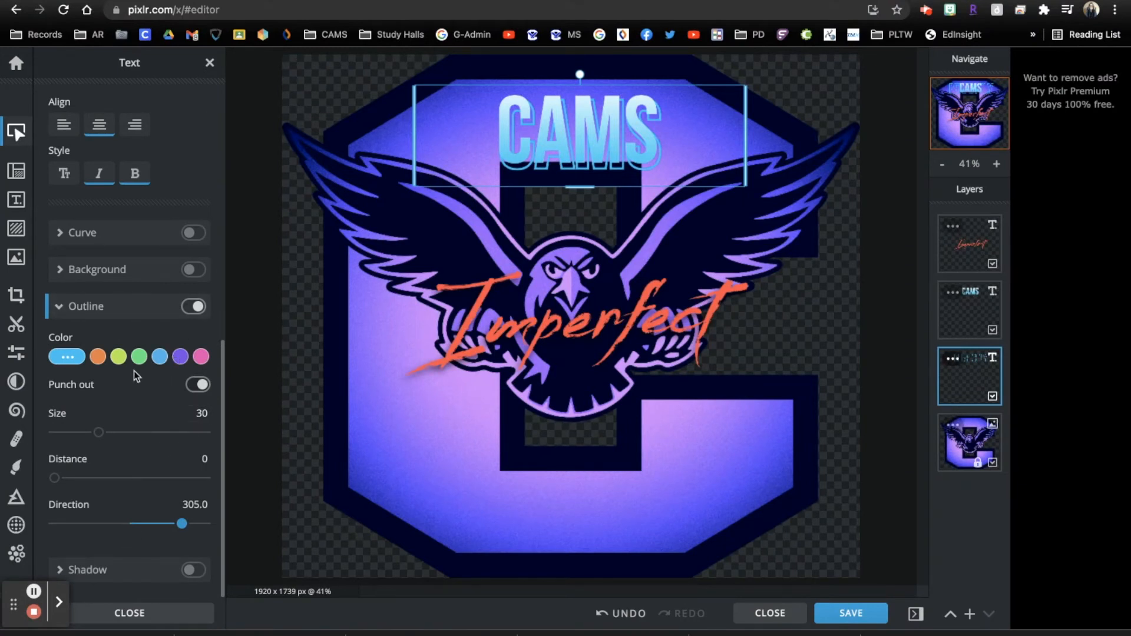
left_click(966, 244)
left_click_drag(638, 320, 629, 497)
Replace the Imperfect script with 'News', capitalising only the N
double_click(629, 498)
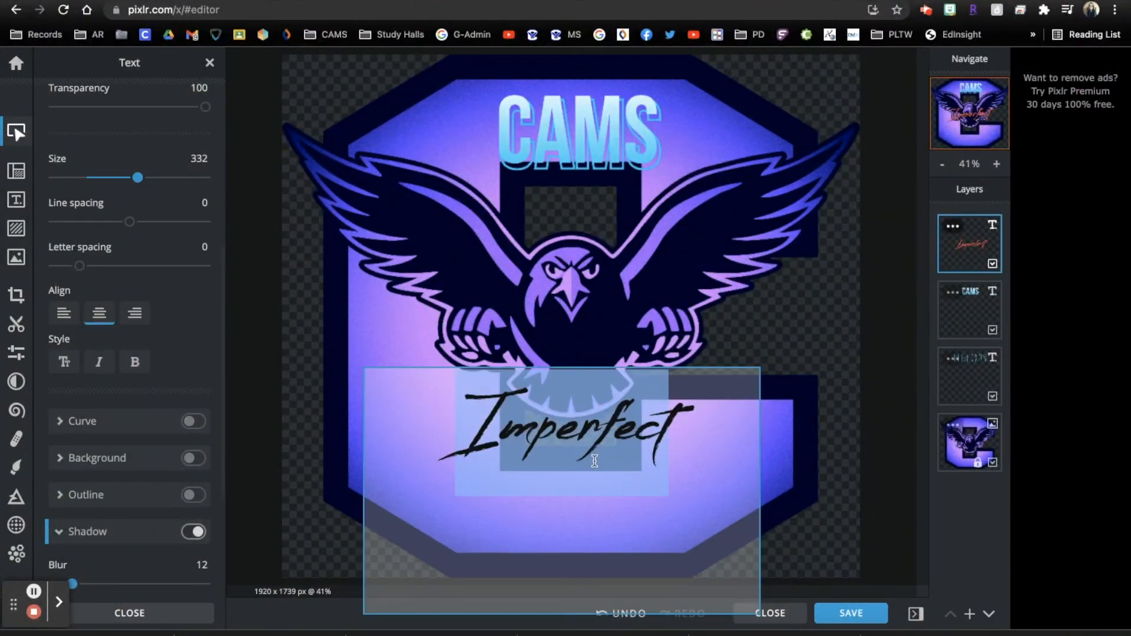
type("news")
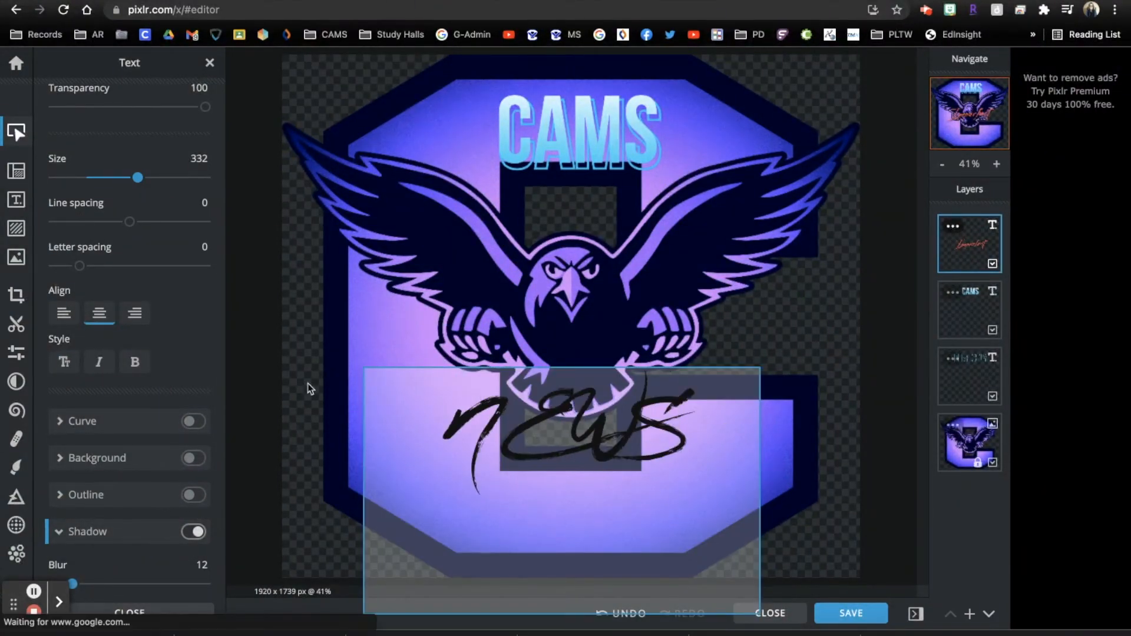
scroll(119, 168, "up", 5)
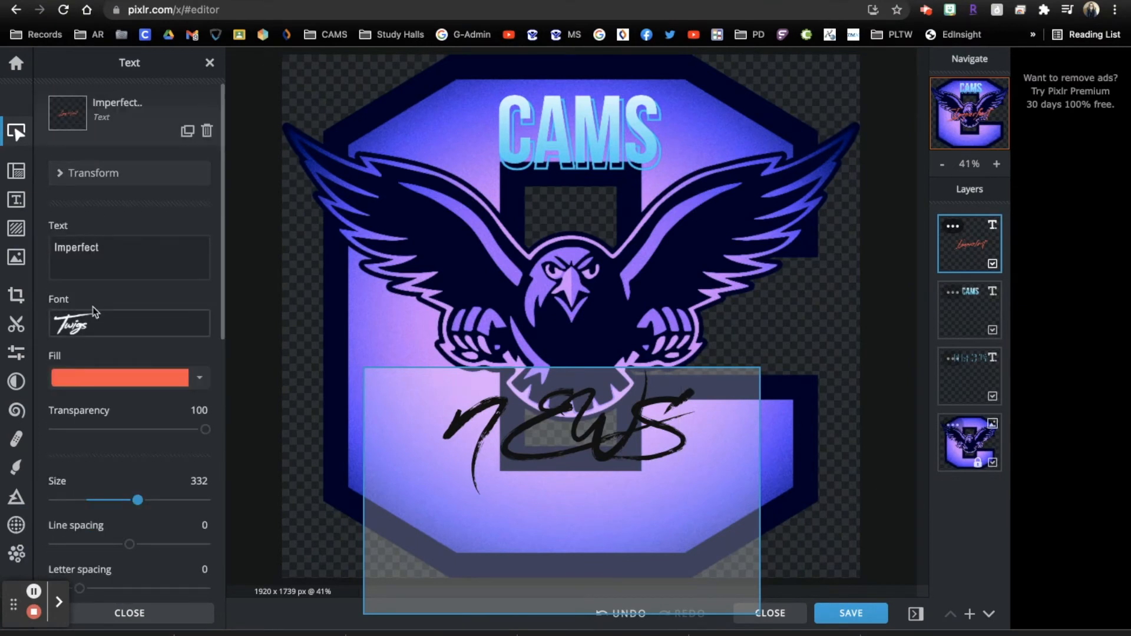
left_click(92, 253)
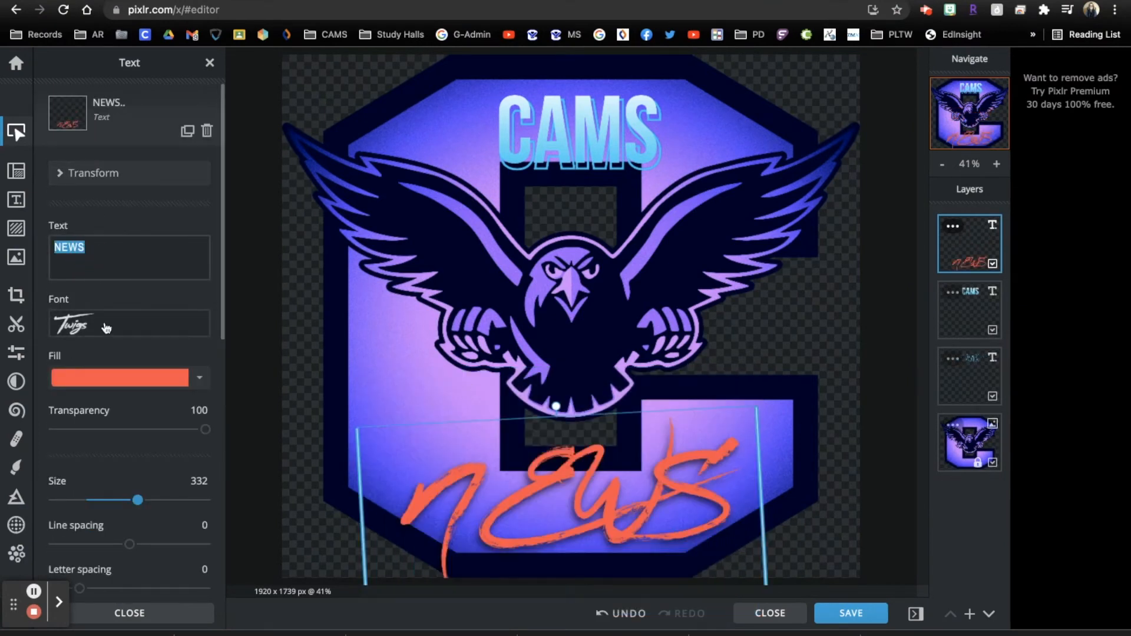
type("News")
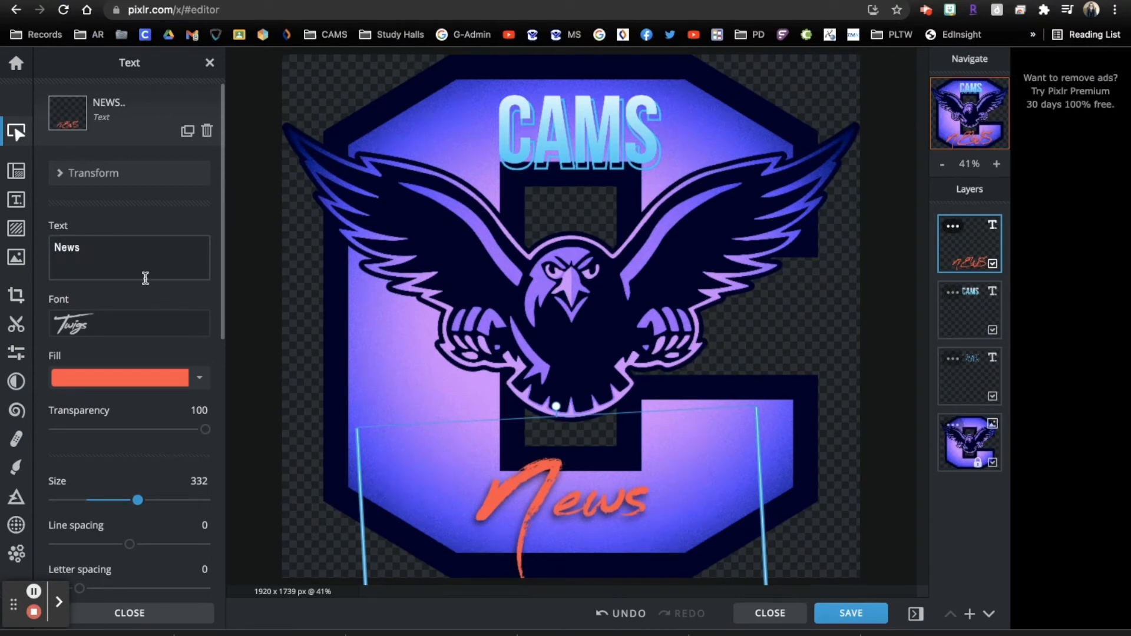
key("BackSpace")
key("BackSpace")
key("BackSpace")
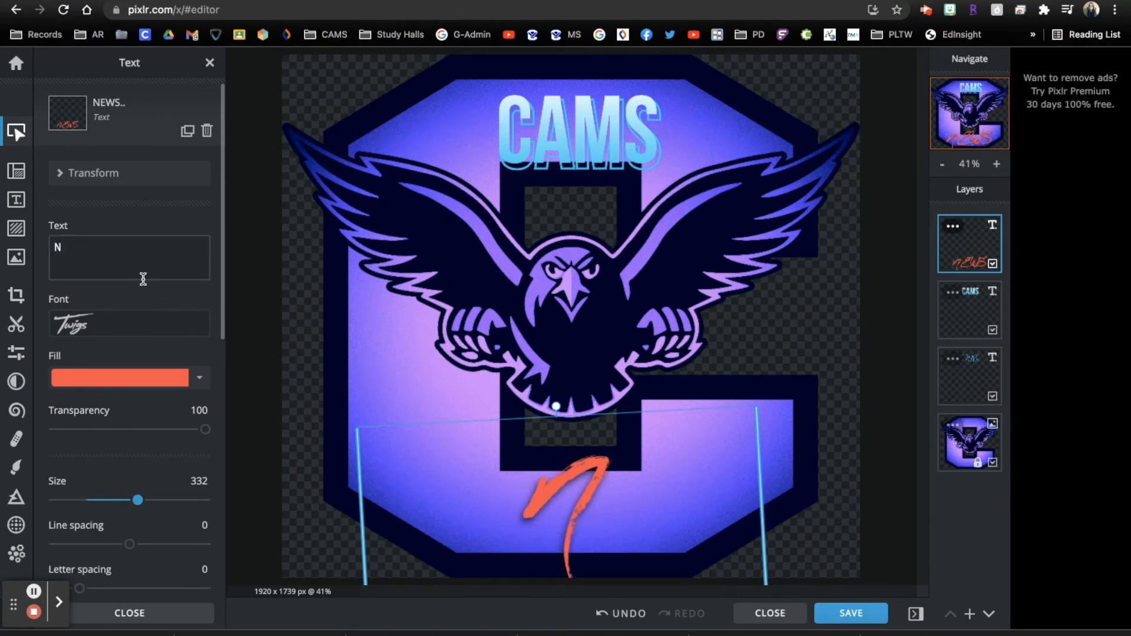
type("ews")
key("BackSpace")
key("BackSpace")
key("BackSpace")
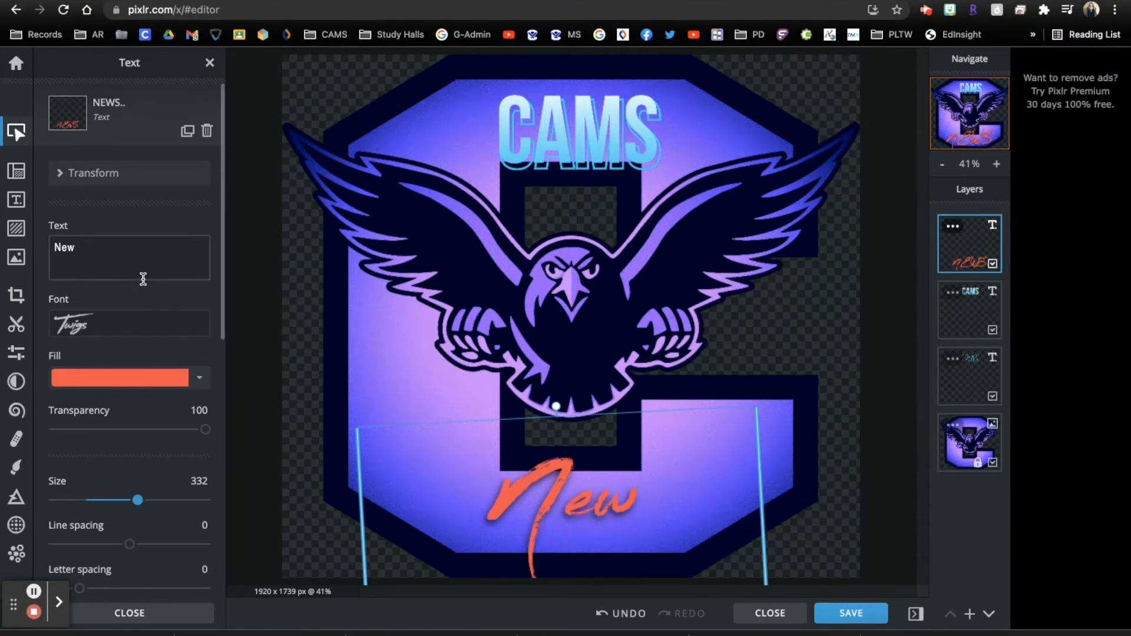
type("EWS")
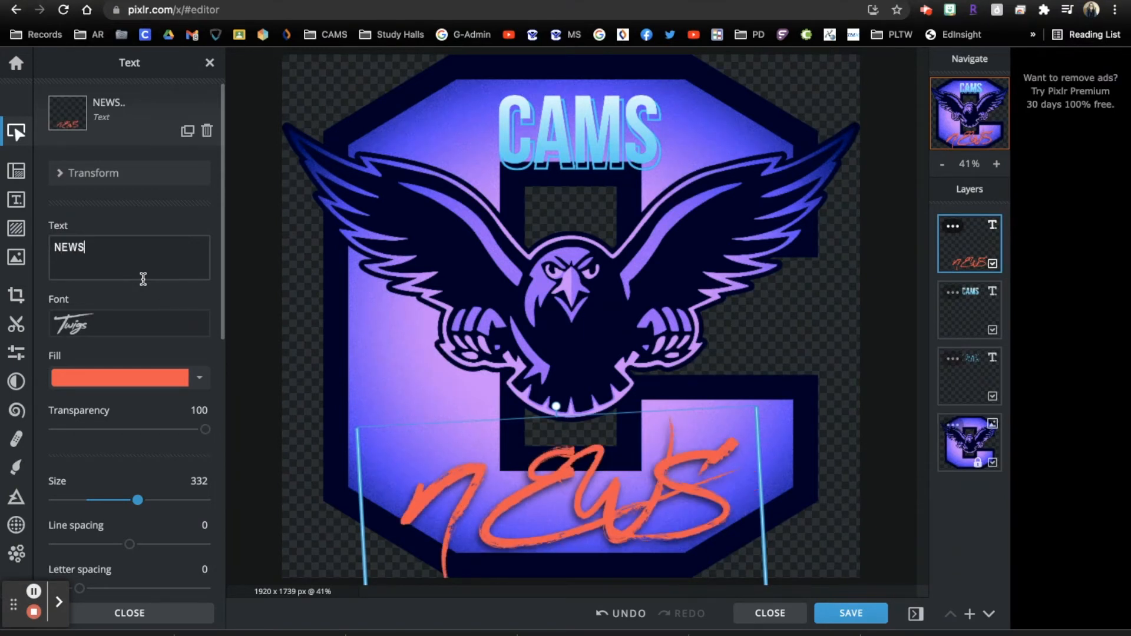
key("BackSpace")
key("BackSpace")
key("BackSpace")
type("ews")
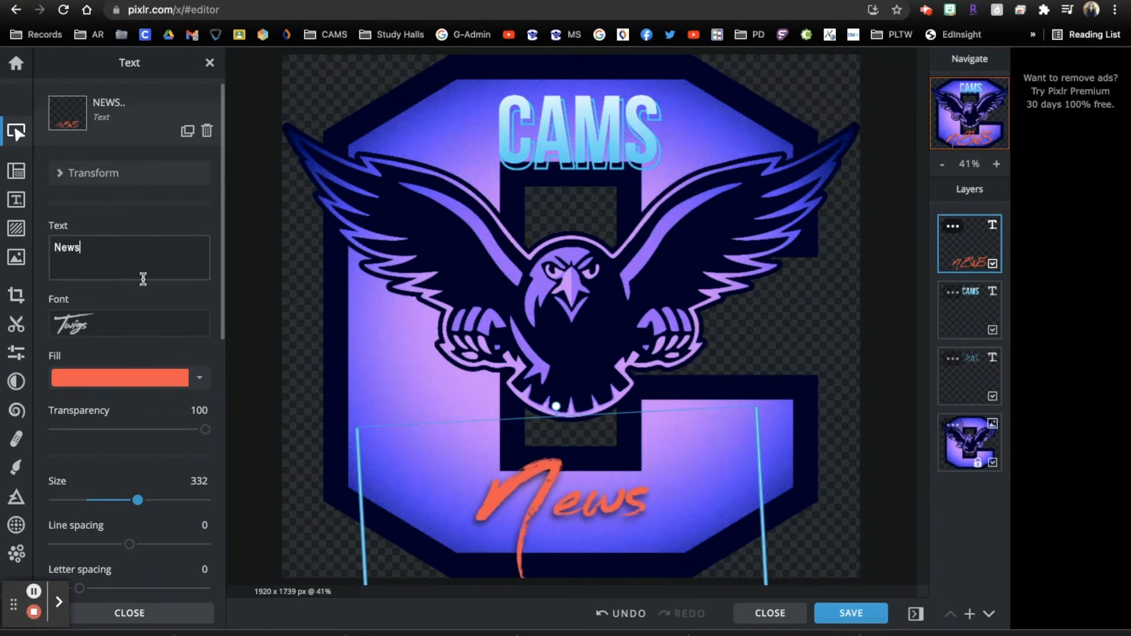
Make the News text fill white, leaving it without an outline
left_click(193, 382)
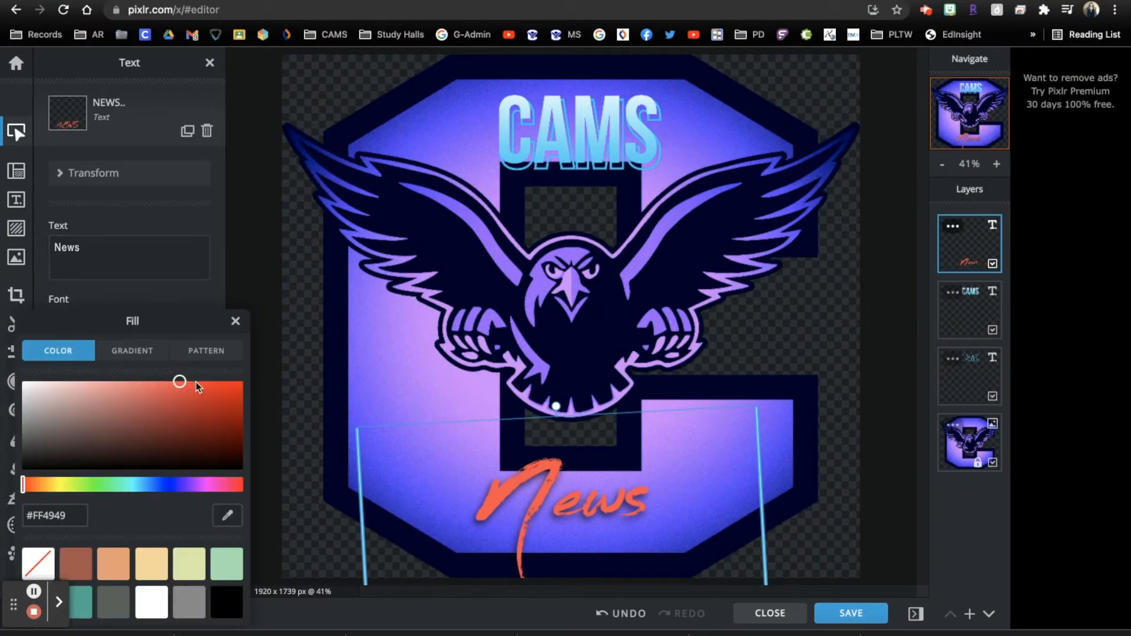
left_click(155, 601)
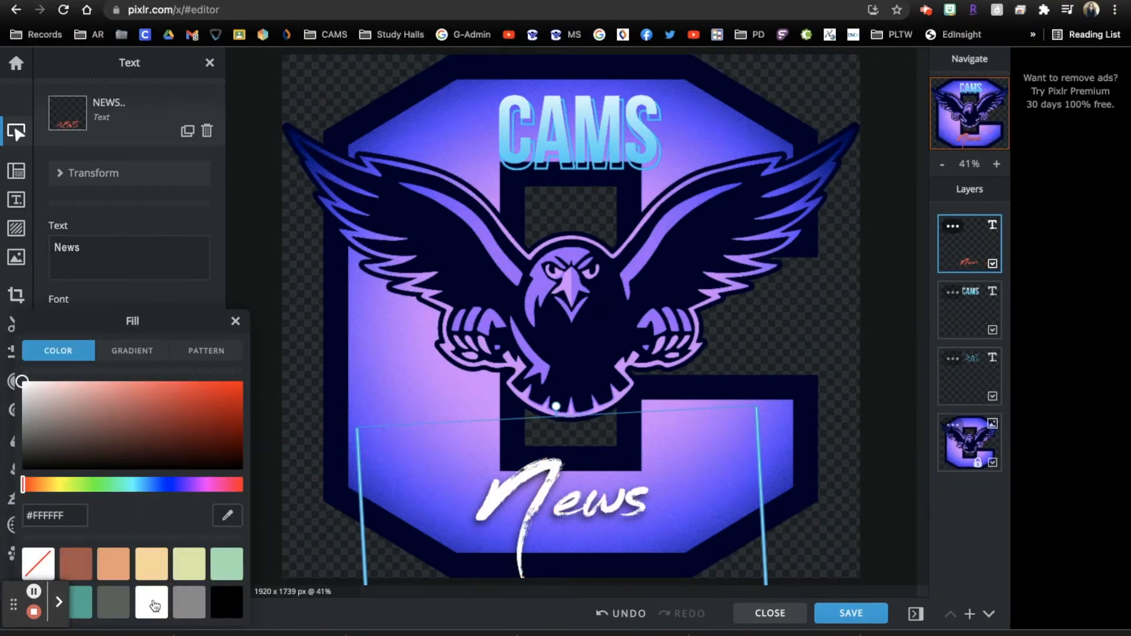
left_click(599, 512)
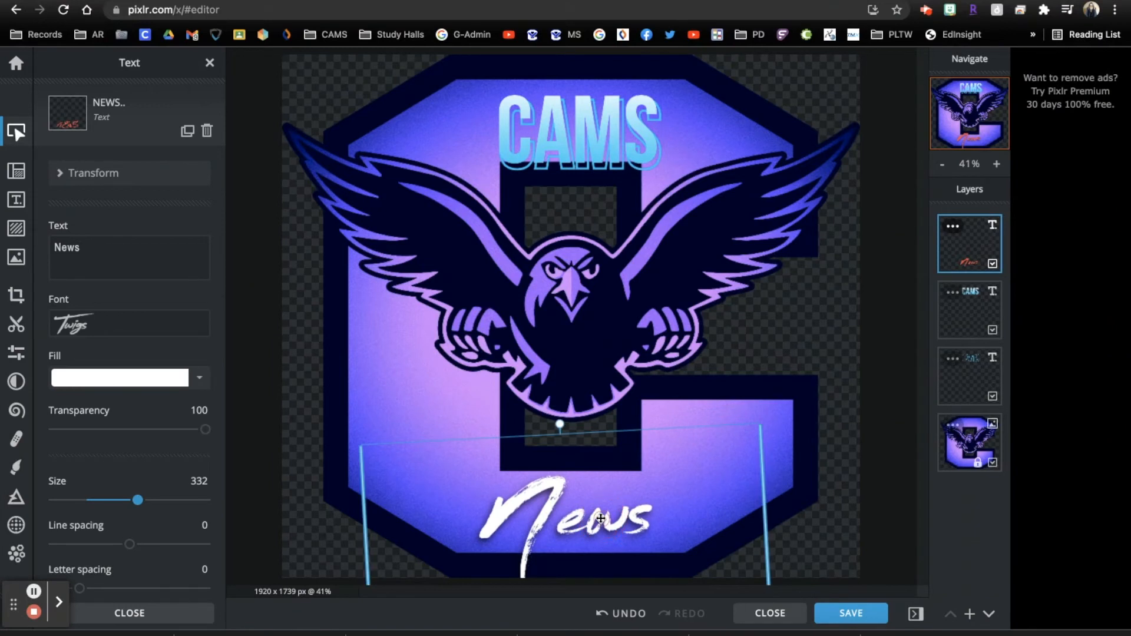
scroll(127, 420, "down", 6)
scroll(128, 424, "down", 3)
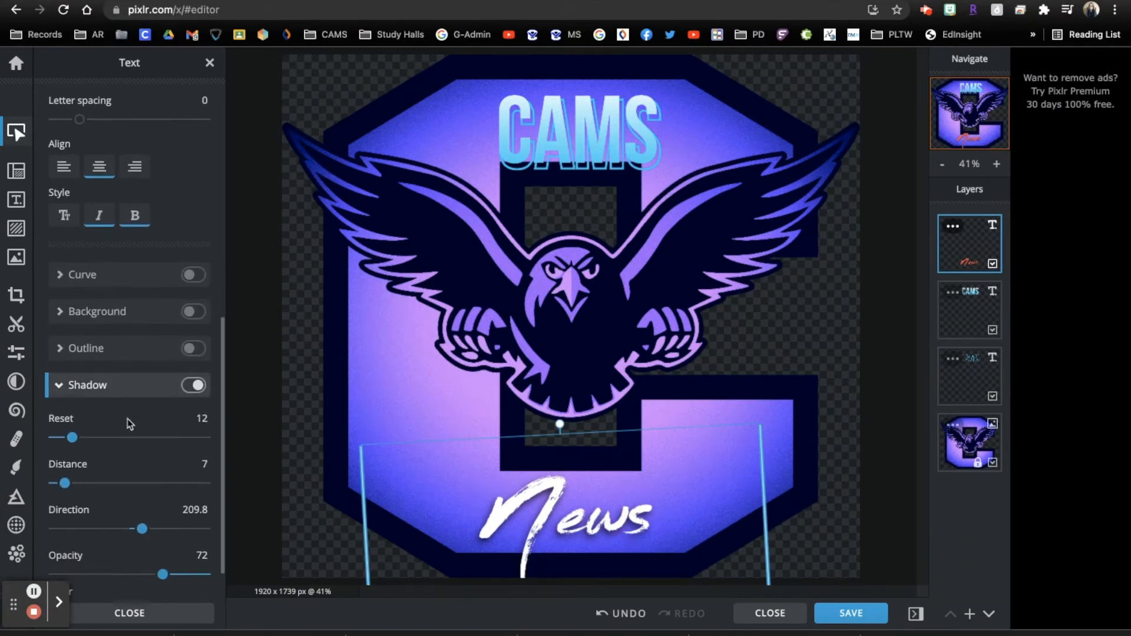
left_click(194, 337)
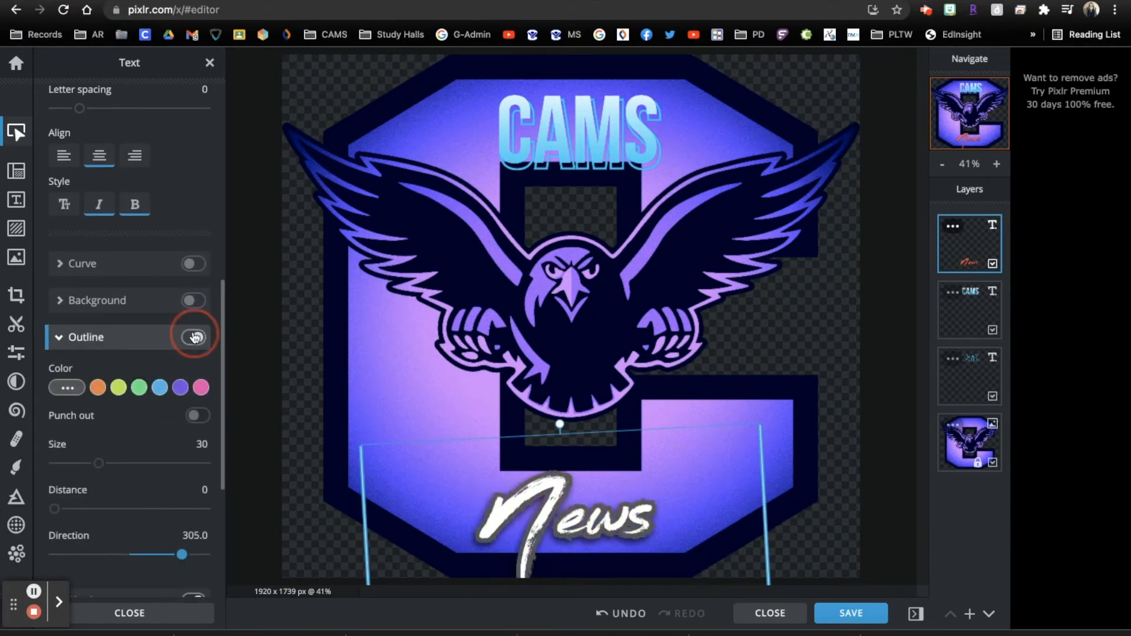
left_click(195, 338)
scroll(196, 377, "up", 3)
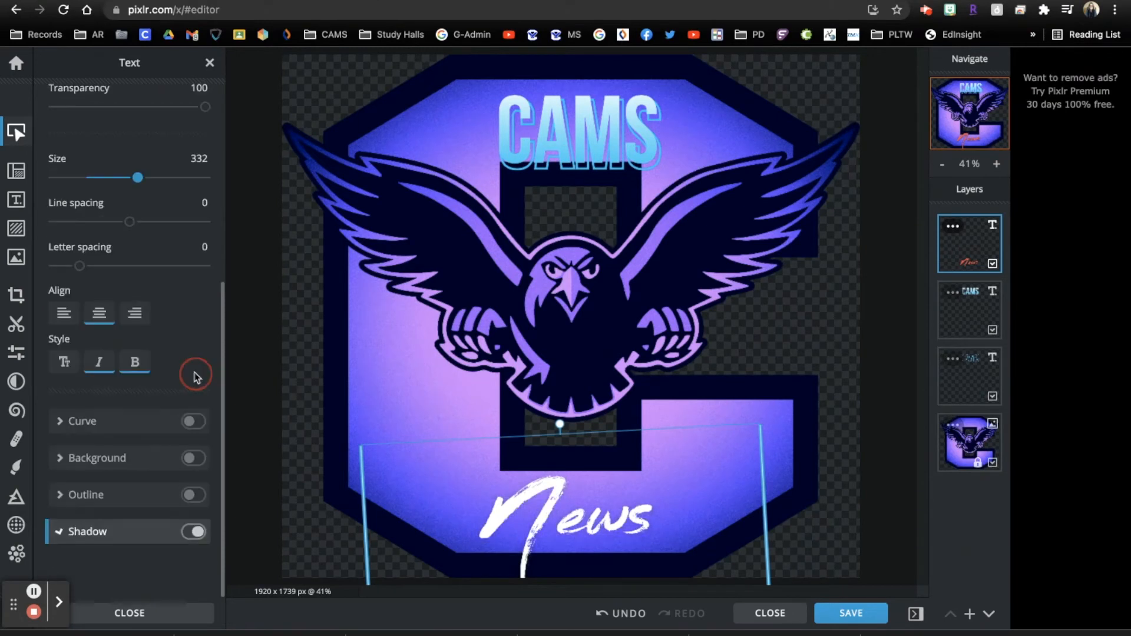
Give News a drop shadow at distance 11, nudge it left and raise CAMS slightly
left_click(193, 532)
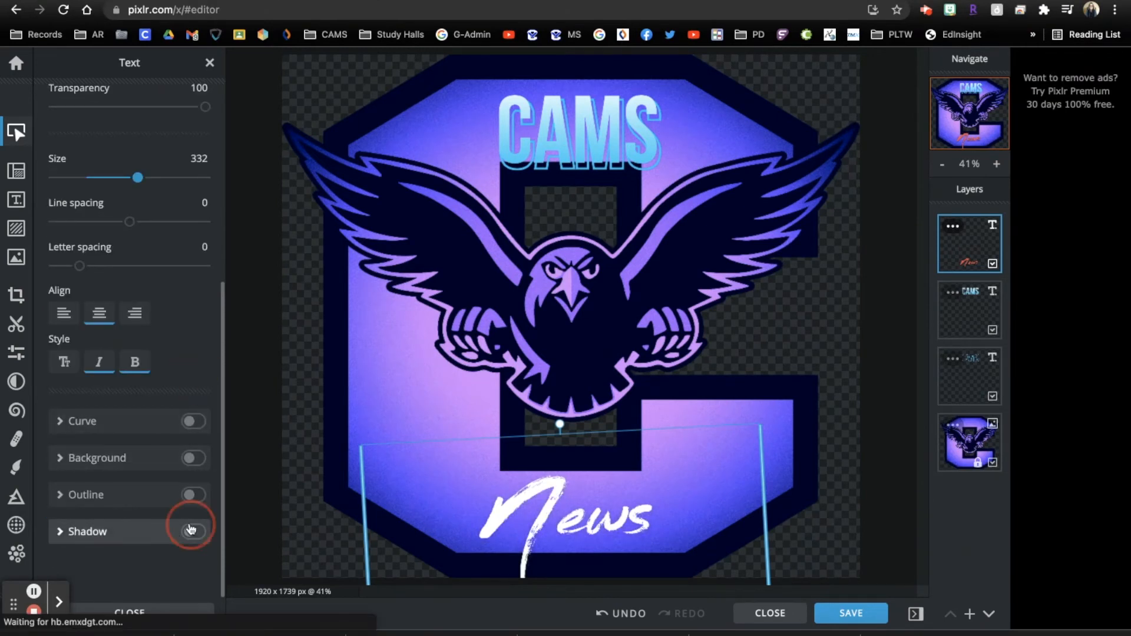
scroll(189, 524, "down", 2)
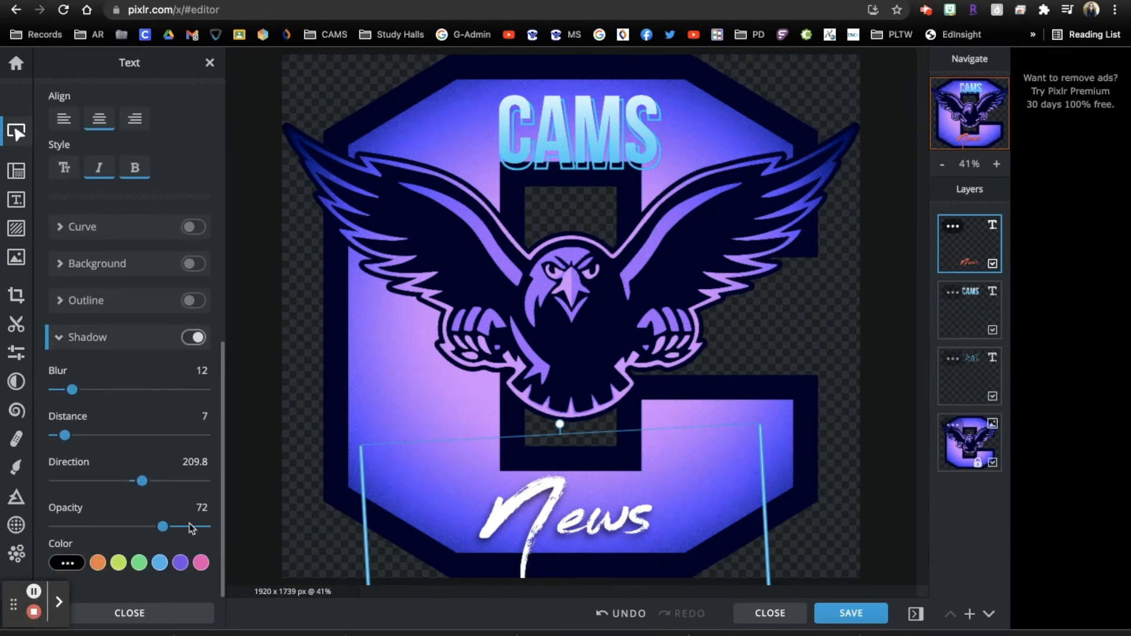
left_click_drag(66, 436, 76, 436)
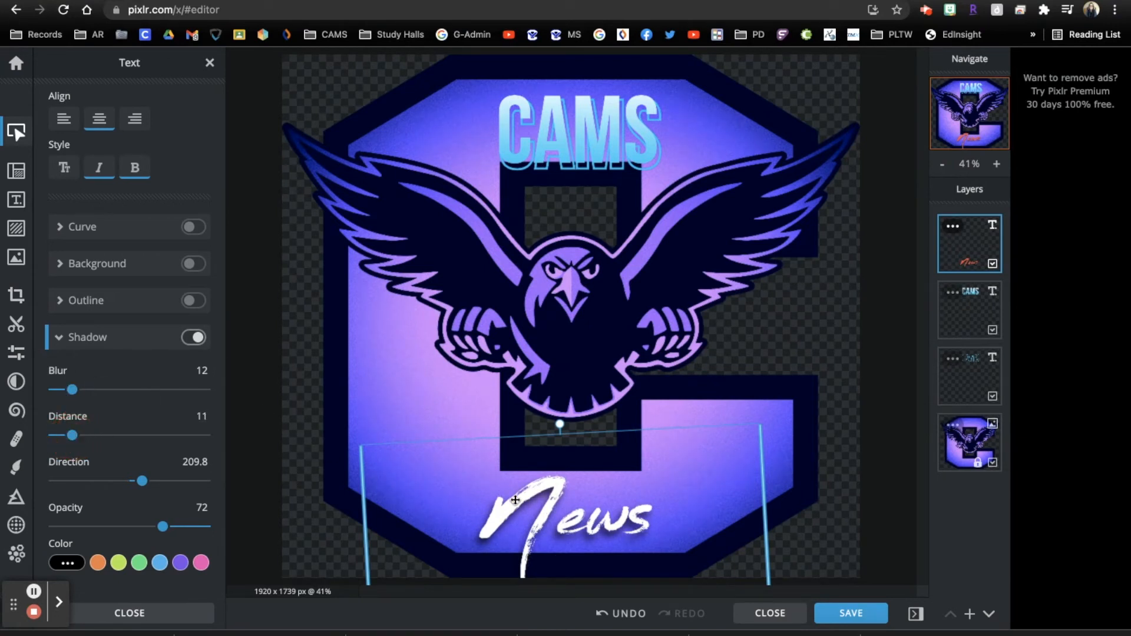
left_click_drag(553, 503, 543, 502)
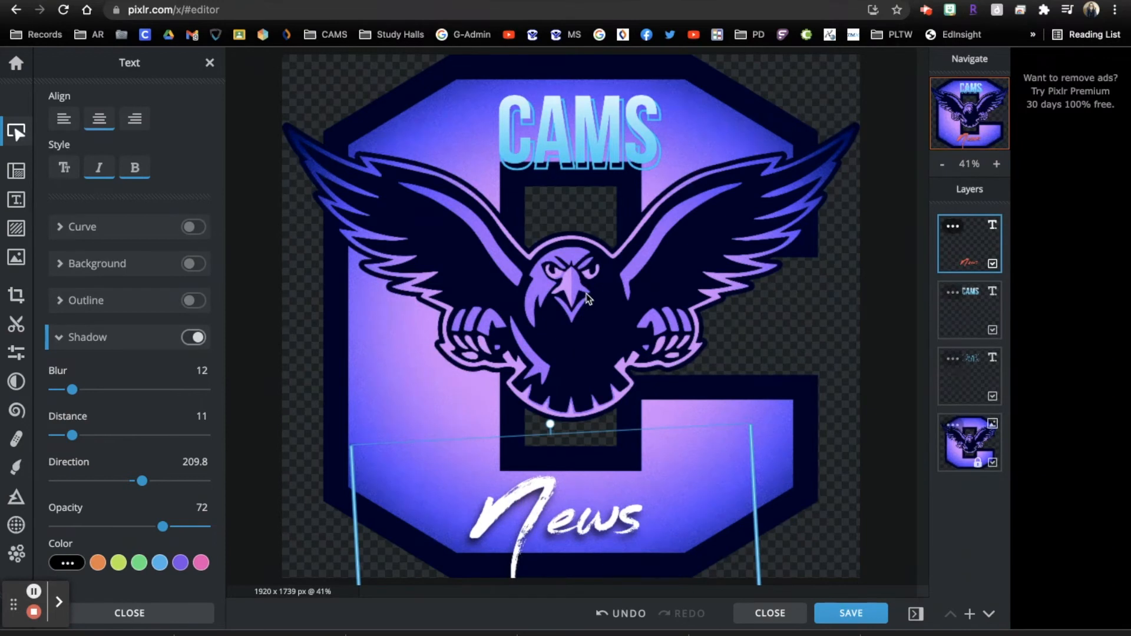
left_click_drag(595, 142, 593, 128)
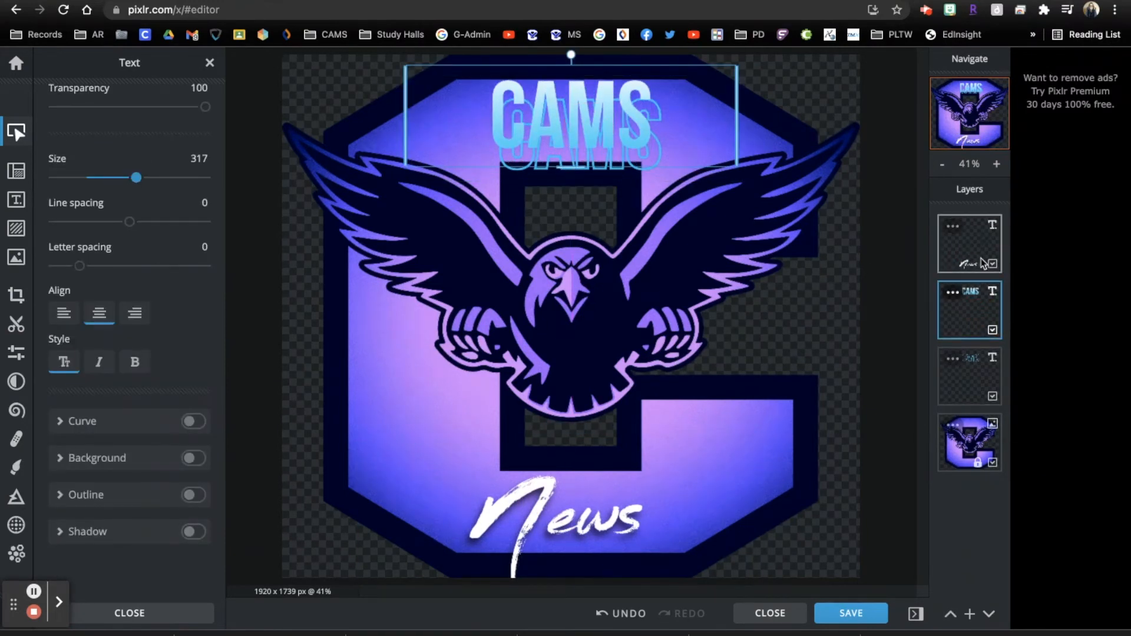
Move the outlined CAMS copy up to align behind the main CAMS heading
left_click(980, 396)
left_click_drag(609, 178, 606, 164)
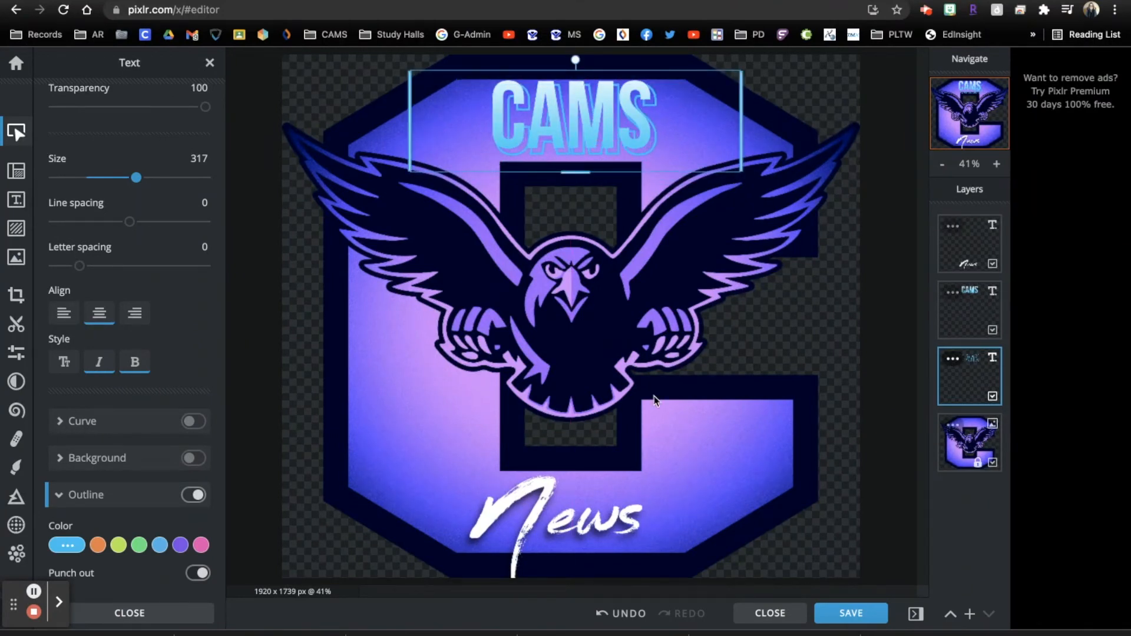
left_click(817, 389)
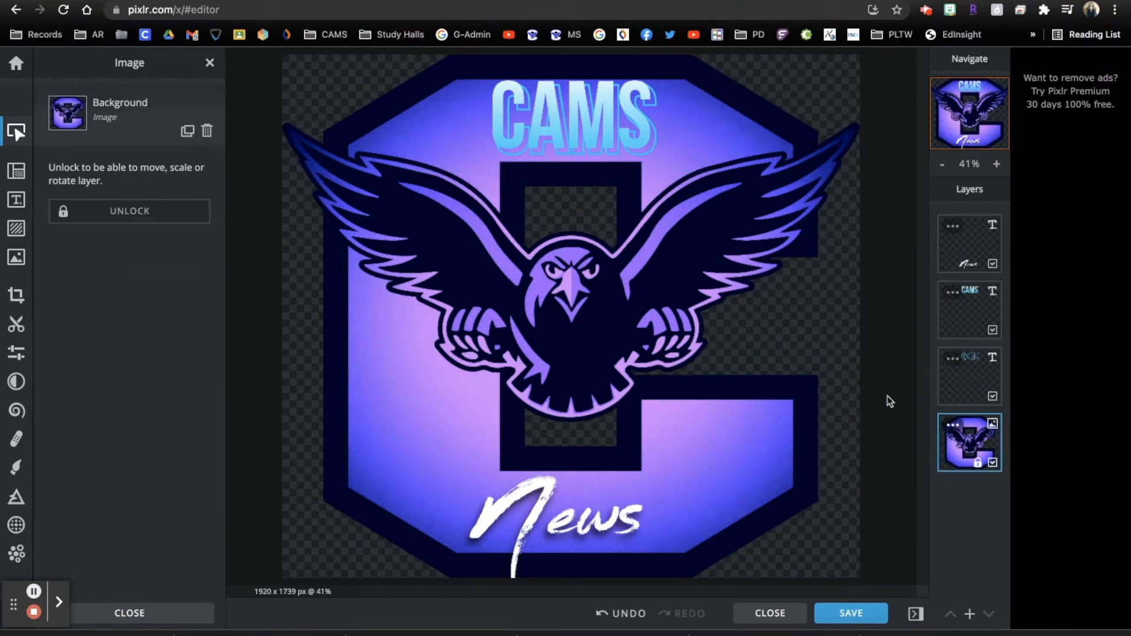
scroll(888, 400, "down", 4)
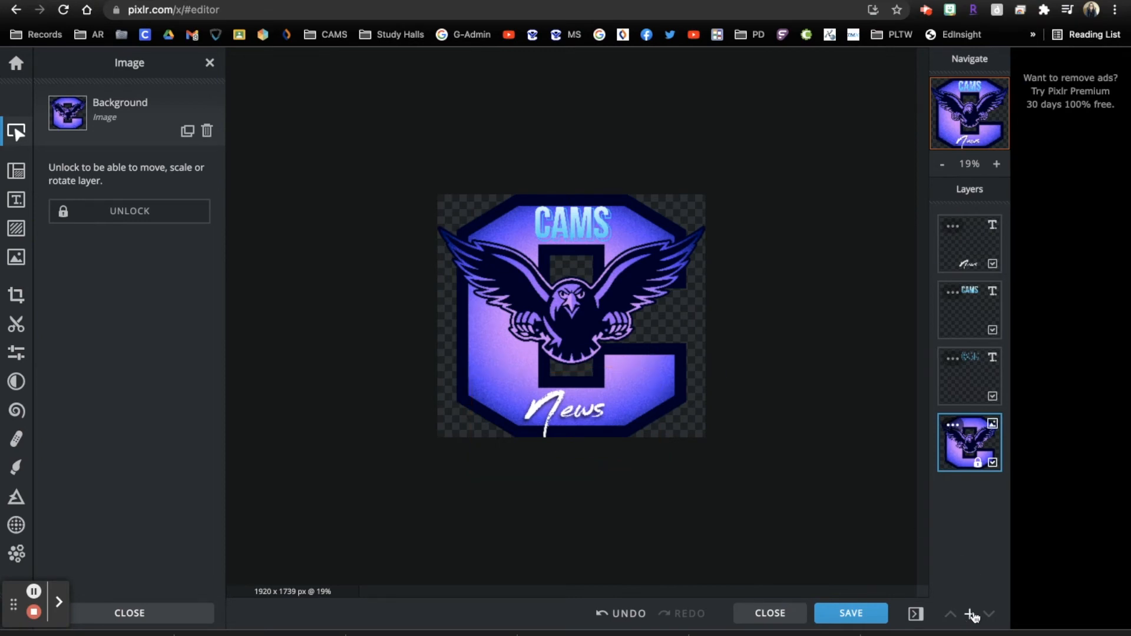
Insert the signature image from Downloads as a new layer and shrink it to a small size
left_click(971, 614)
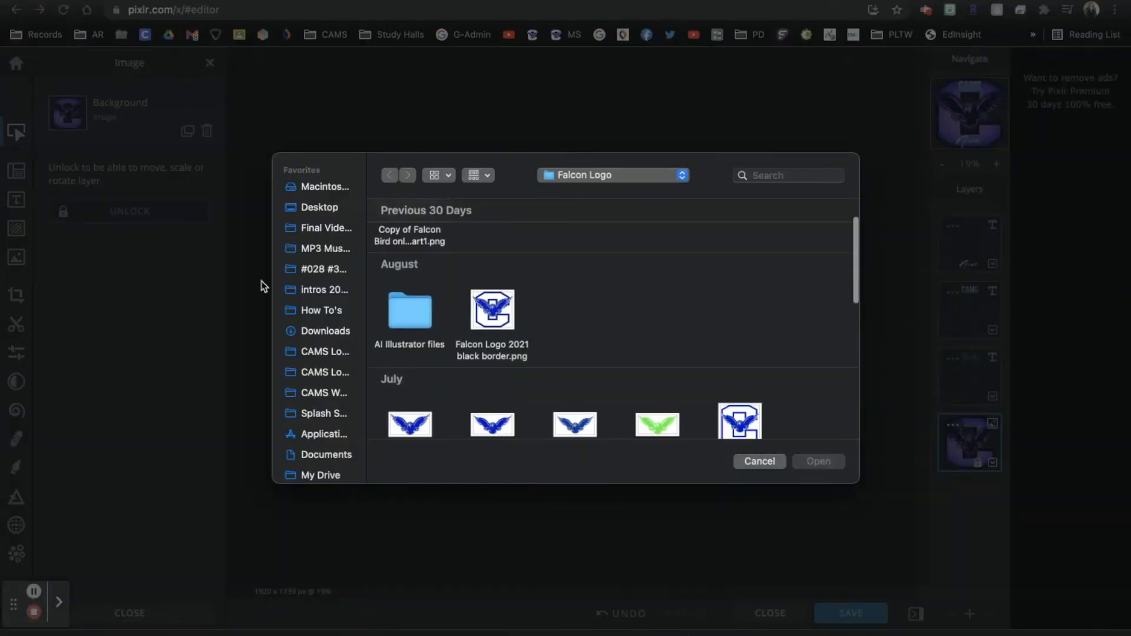
left_click(336, 312)
left_click(337, 331)
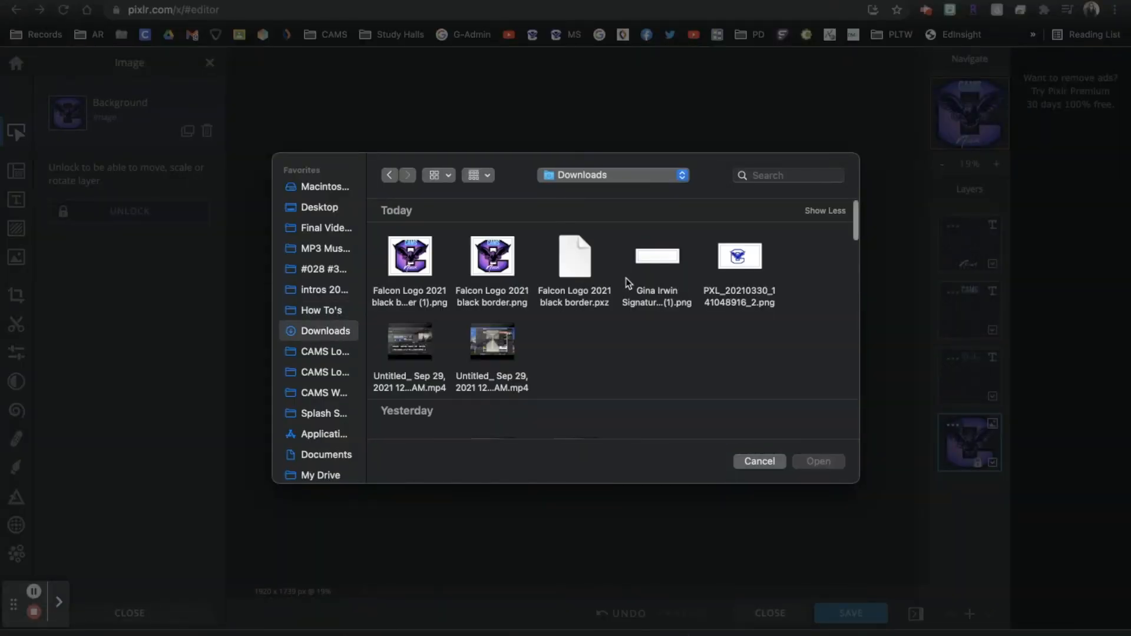
double_click(669, 263)
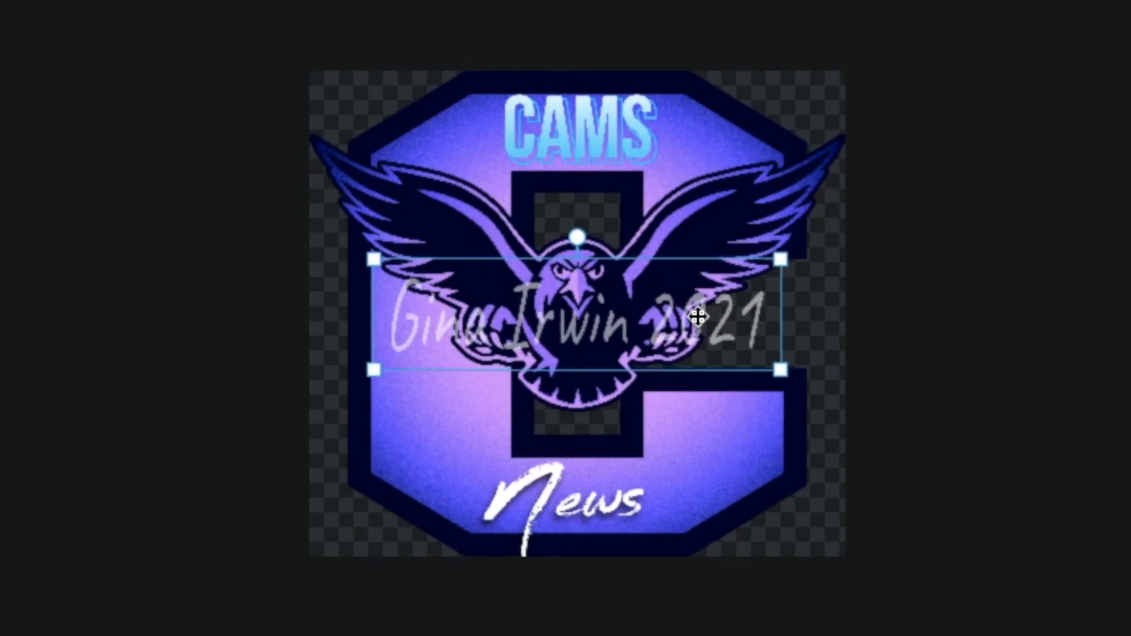
left_click(783, 261)
mouse_move(783, 261)
left_mouse_down()
mouse_move(763, 284)
mouse_move(448, 349)
mouse_move(581, 487)
mouse_move(652, 475)
left_mouse_up()
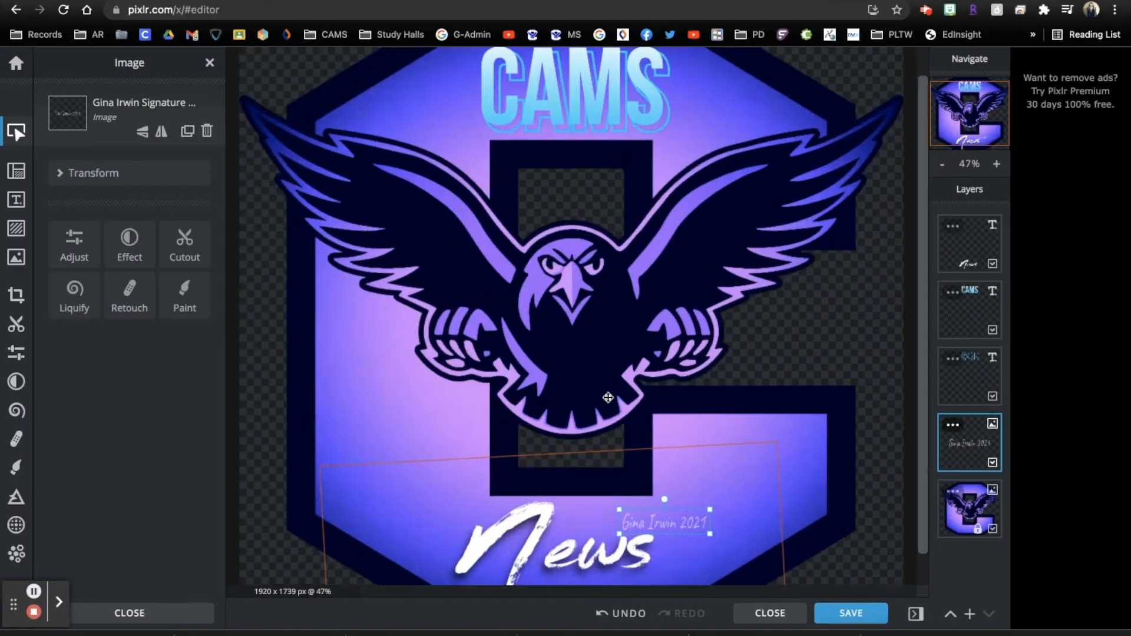
Move the News text down and recentre it
scroll(608, 397, "up", 2)
scroll(608, 397, "down", 10)
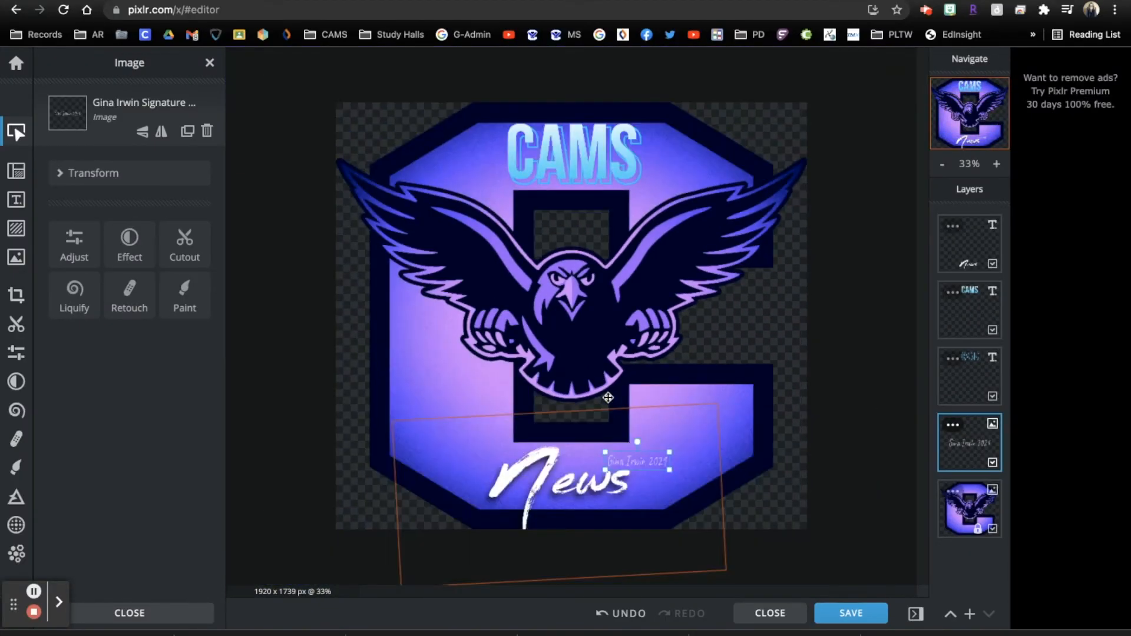
scroll(608, 398, "up", 9)
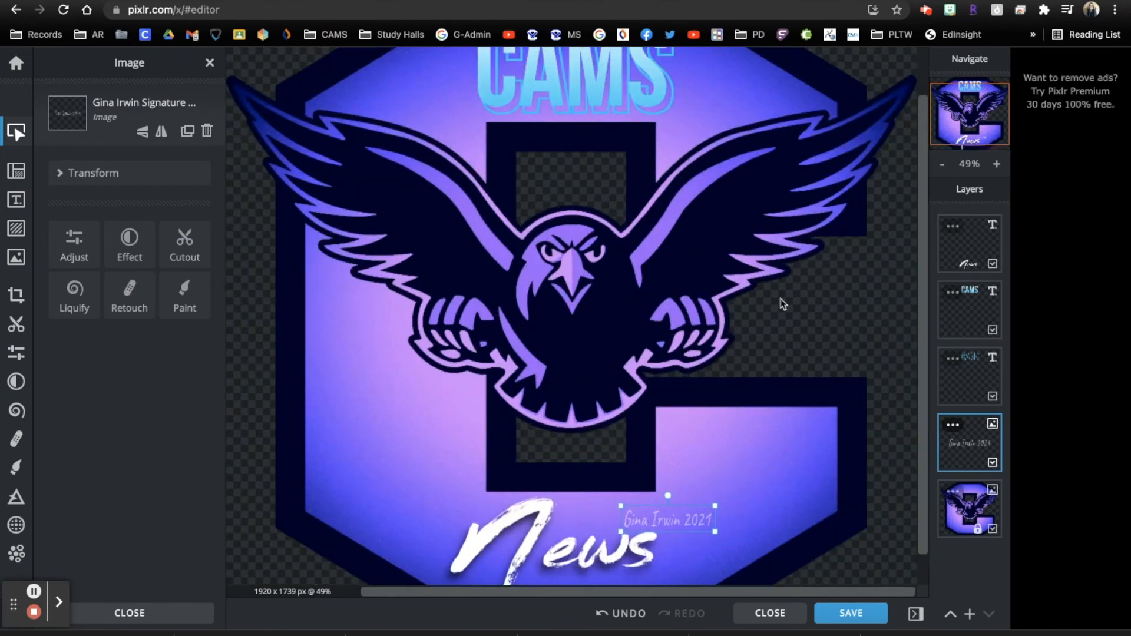
left_click(779, 268)
mouse_move(671, 525)
left_mouse_down()
mouse_move(669, 573)
mouse_move(667, 526)
left_mouse_up()
left_click_drag(583, 564, 598, 519)
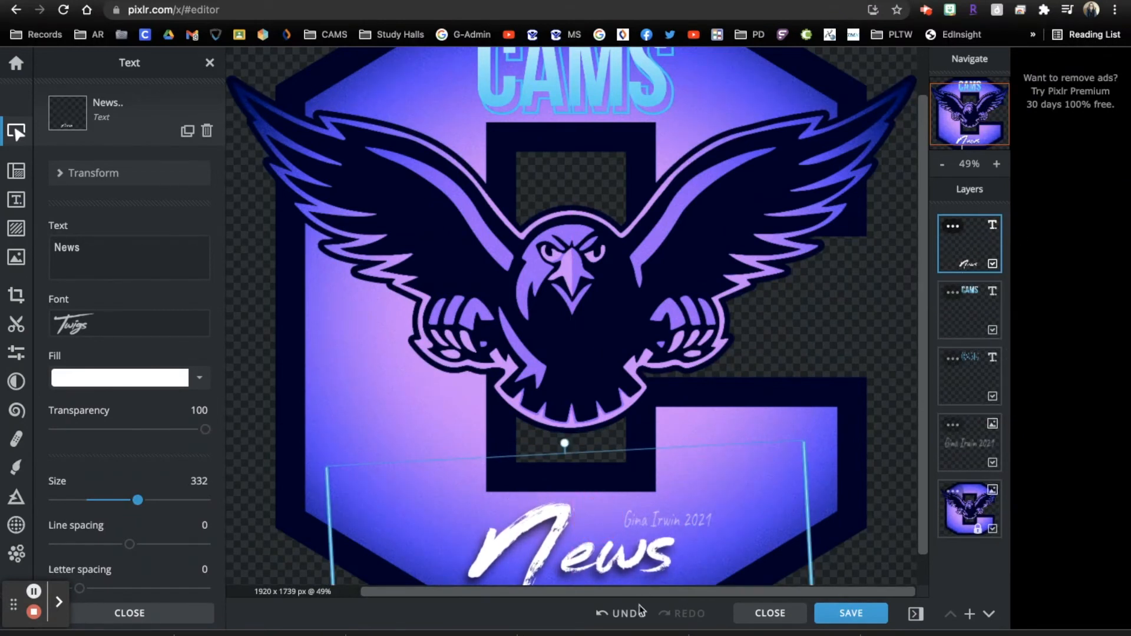
Lay the signature along the C's lower-right edge and centre News at the bottom
left_click(975, 446)
mouse_move(684, 521)
left_mouse_down()
mouse_move(717, 541)
mouse_move(660, 477)
mouse_move(475, 399)
left_mouse_up()
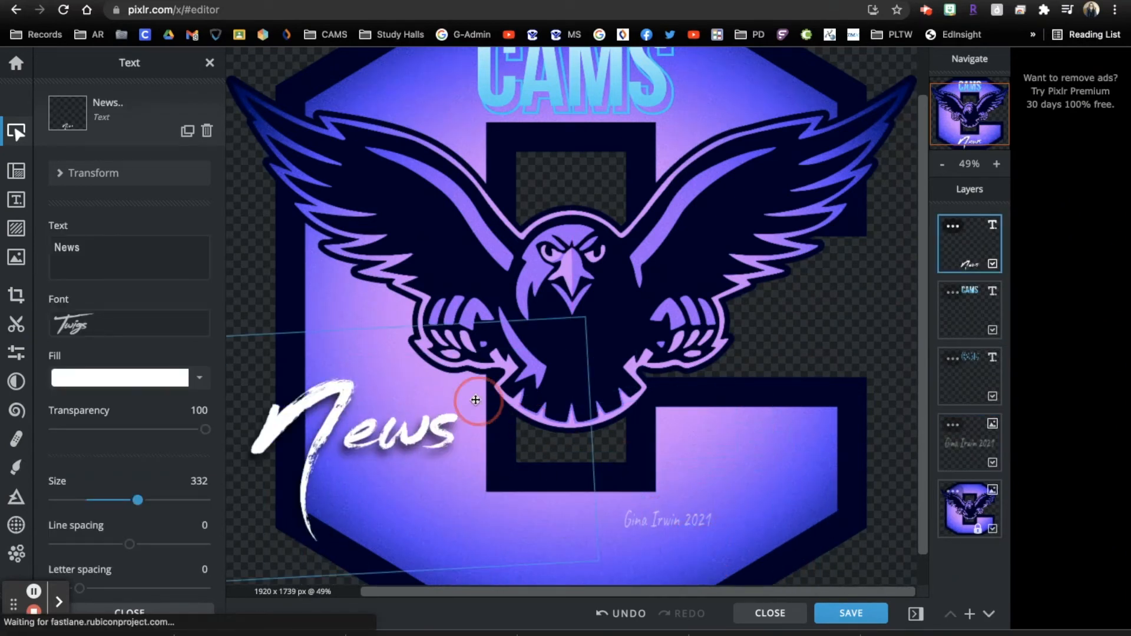
left_click_drag(480, 454, 452, 377)
left_click(684, 522)
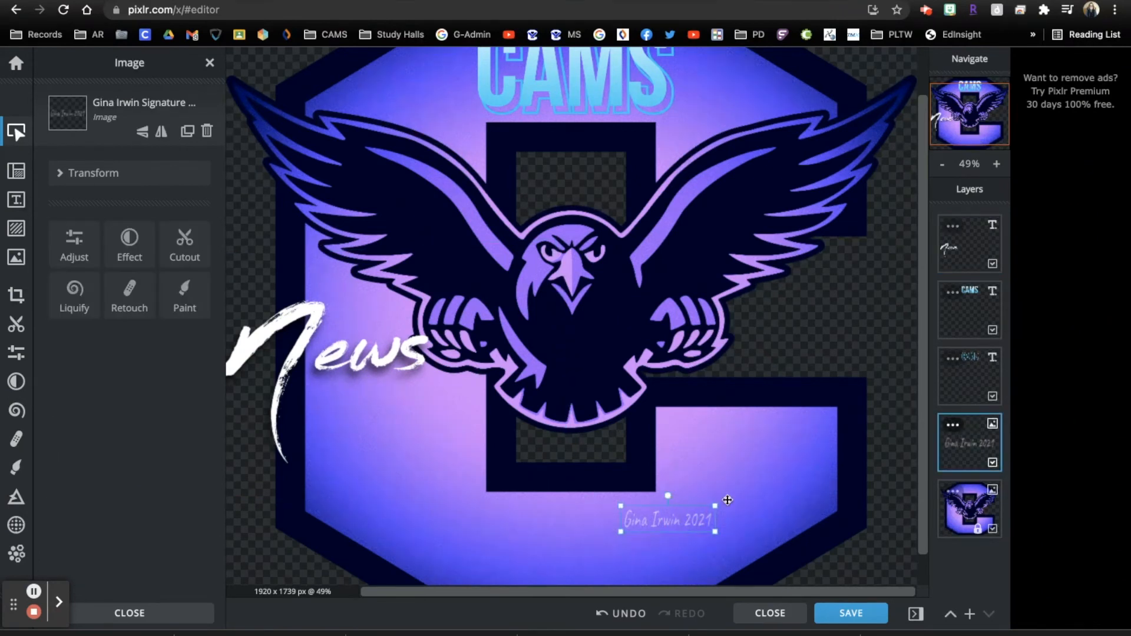
left_click_drag(926, 492, 927, 523)
mouse_move(682, 484)
left_mouse_down()
mouse_move(677, 574)
mouse_move(764, 404)
mouse_move(768, 506)
mouse_move(696, 548)
mouse_move(771, 547)
mouse_move(753, 526)
mouse_move(740, 532)
mouse_move(792, 516)
left_mouse_up()
mouse_move(413, 324)
left_mouse_down()
mouse_move(521, 383)
mouse_move(562, 475)
left_mouse_up()
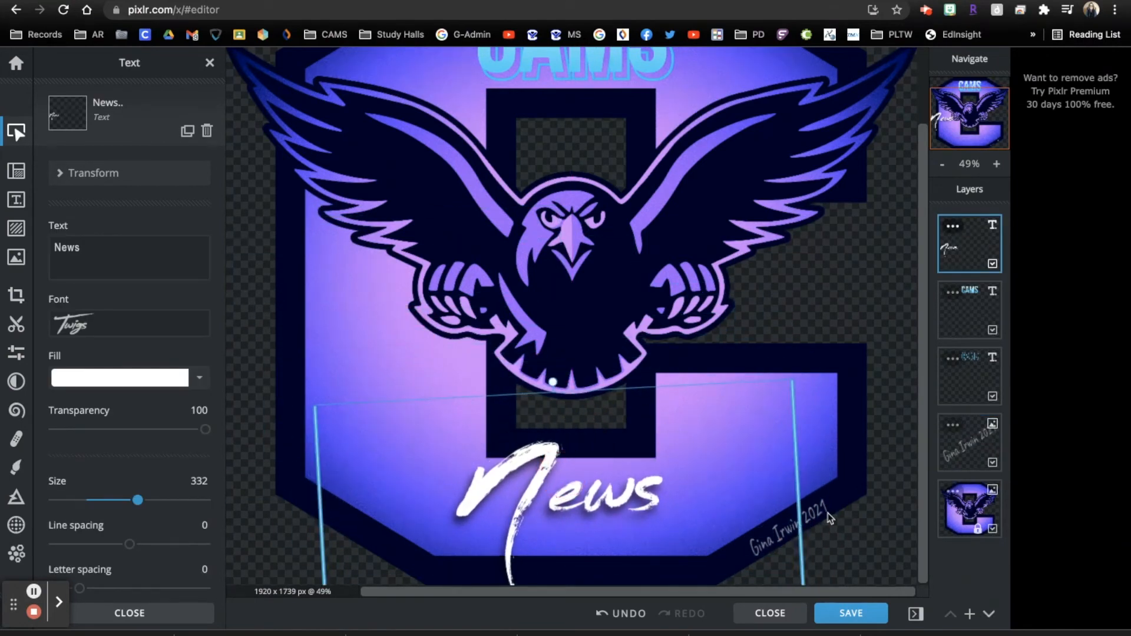
left_click(829, 519)
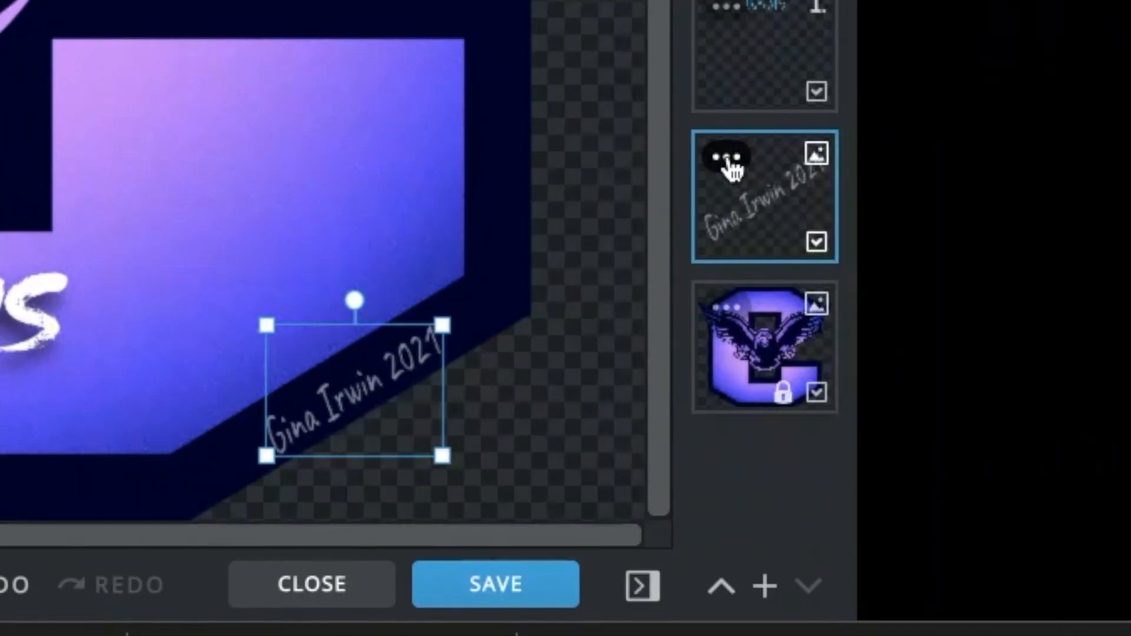
Fade the signature layer to transparency 29
left_click(954, 426)
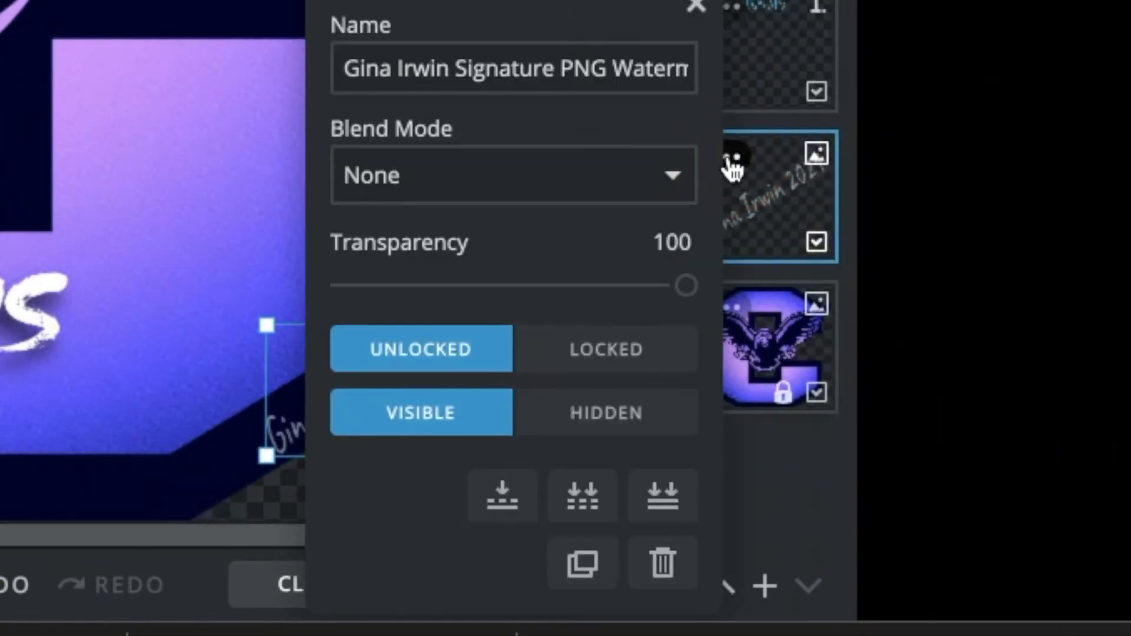
left_click_drag(684, 285, 441, 292)
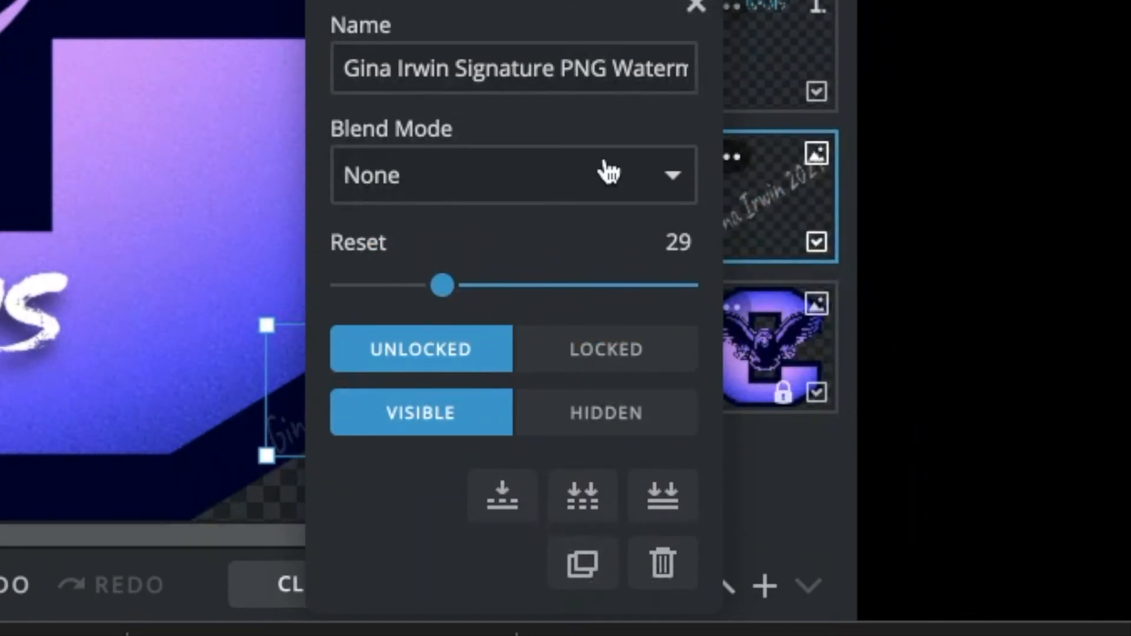
left_click(696, 7)
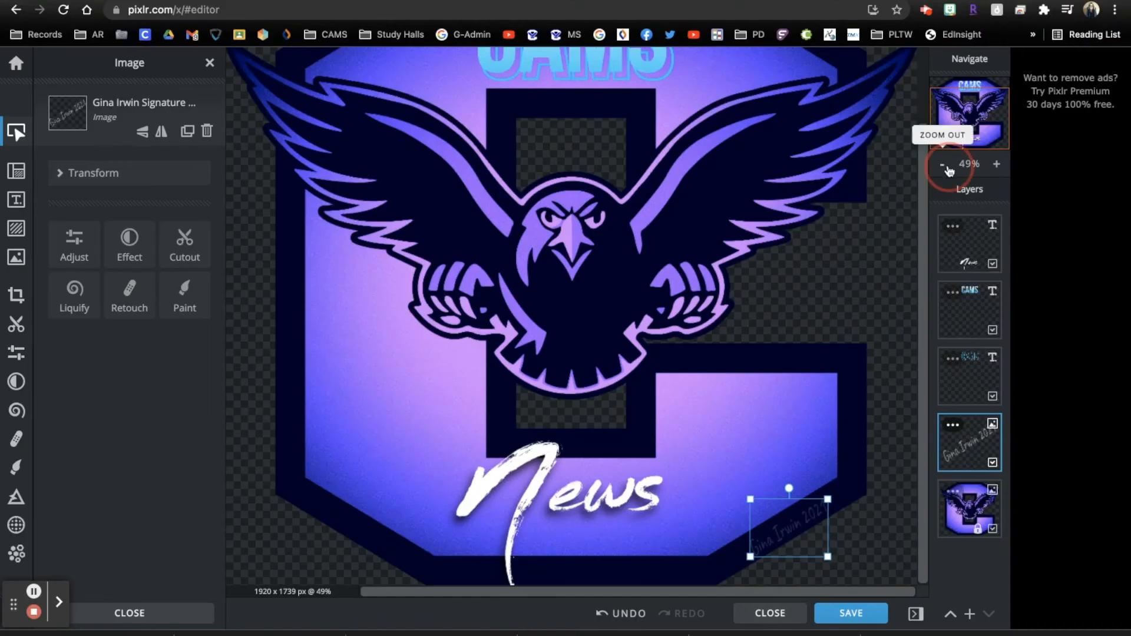
Zoom to review the finished logo and deselect the signature via the Background layer
left_click(944, 165)
left_click(946, 167)
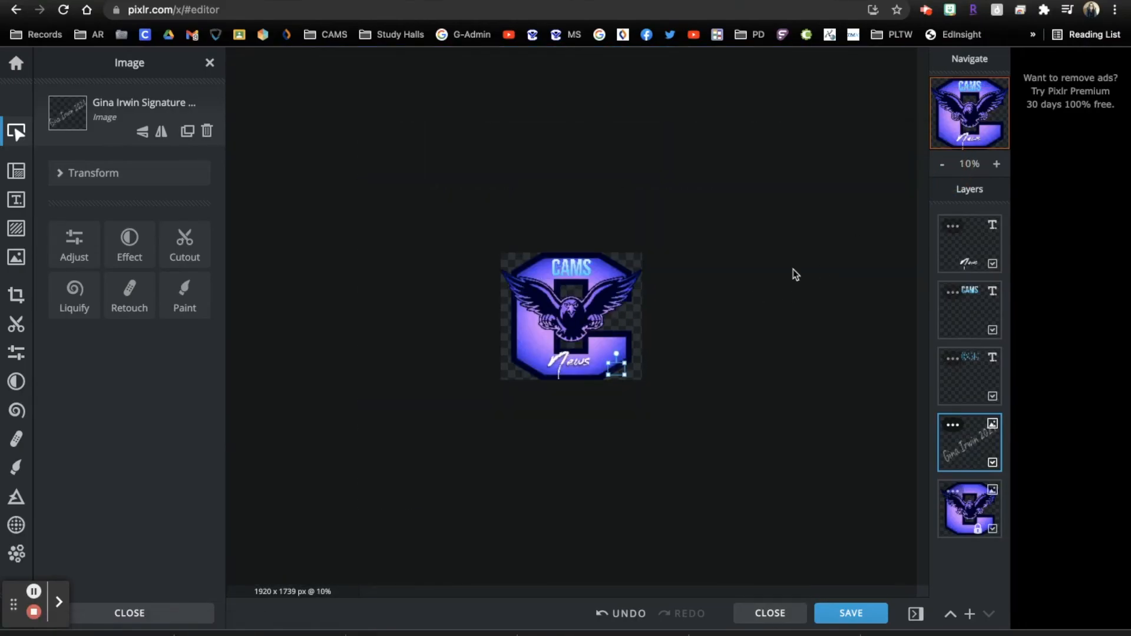
left_click(997, 164)
left_click(997, 164)
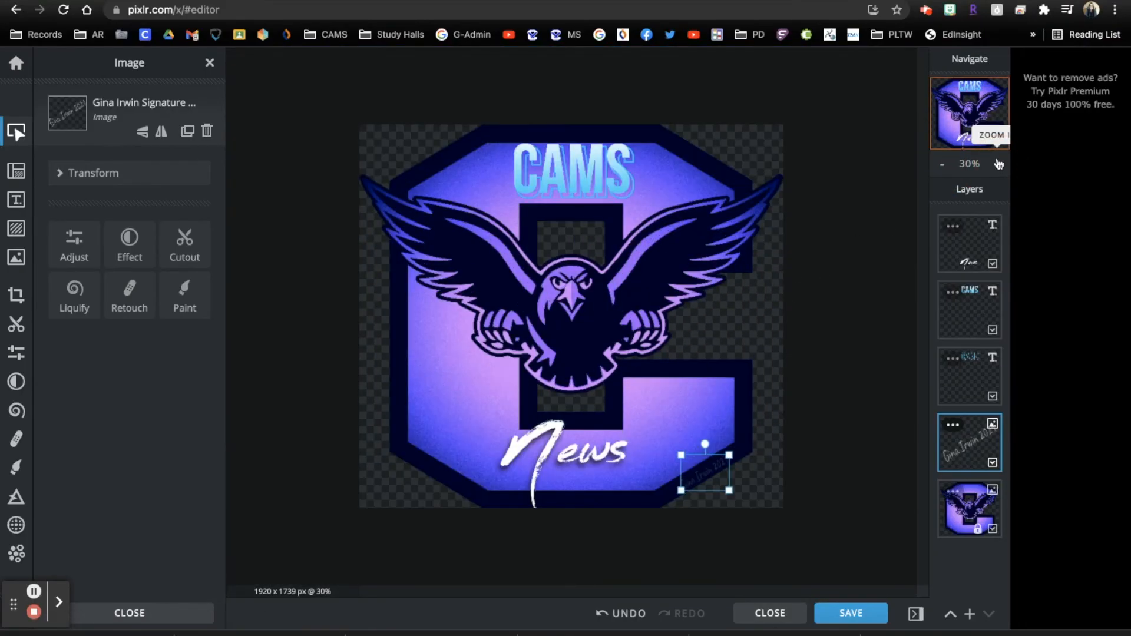
left_click(852, 250)
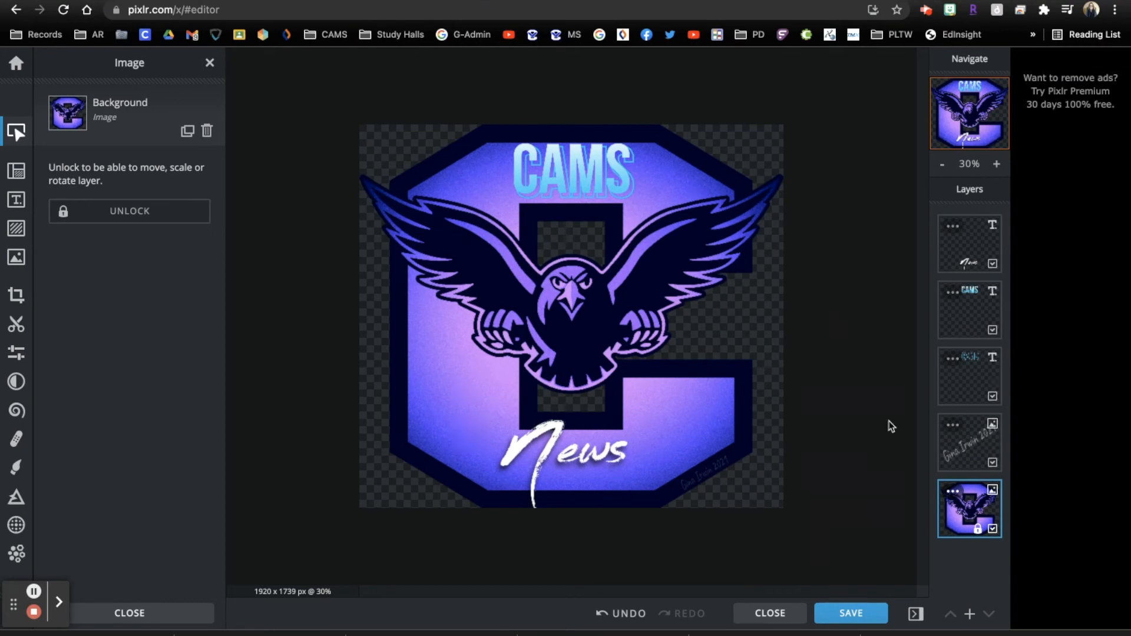
Download the logo as a PNG named with the designer's name plus 'Logo Version A 2021'
left_click(850, 614)
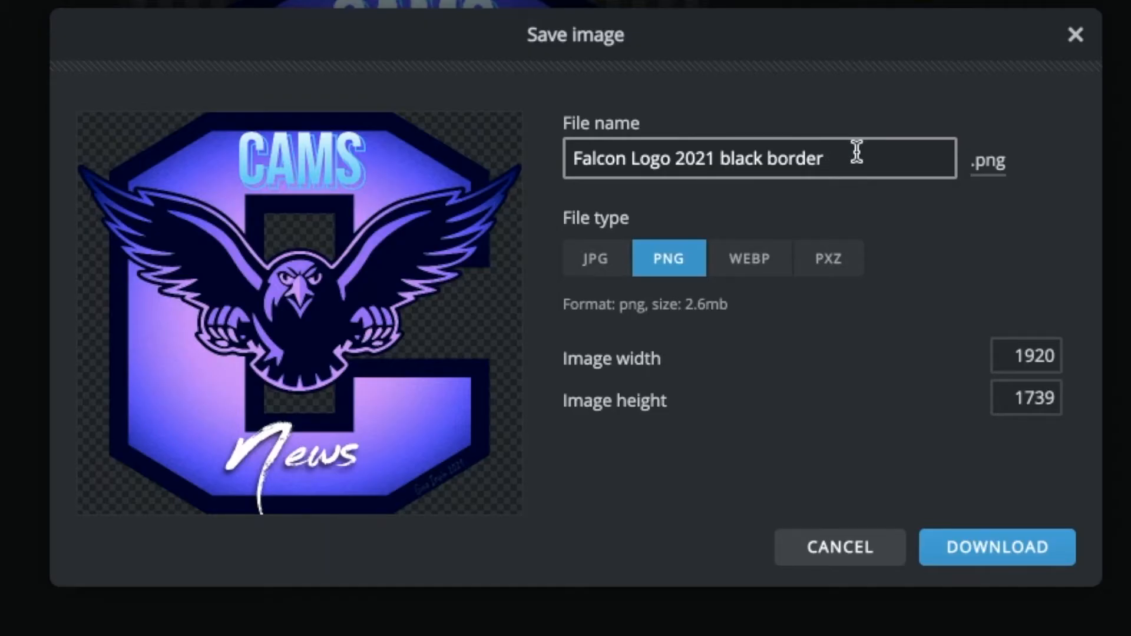
left_click_drag(723, 269, 541, 264)
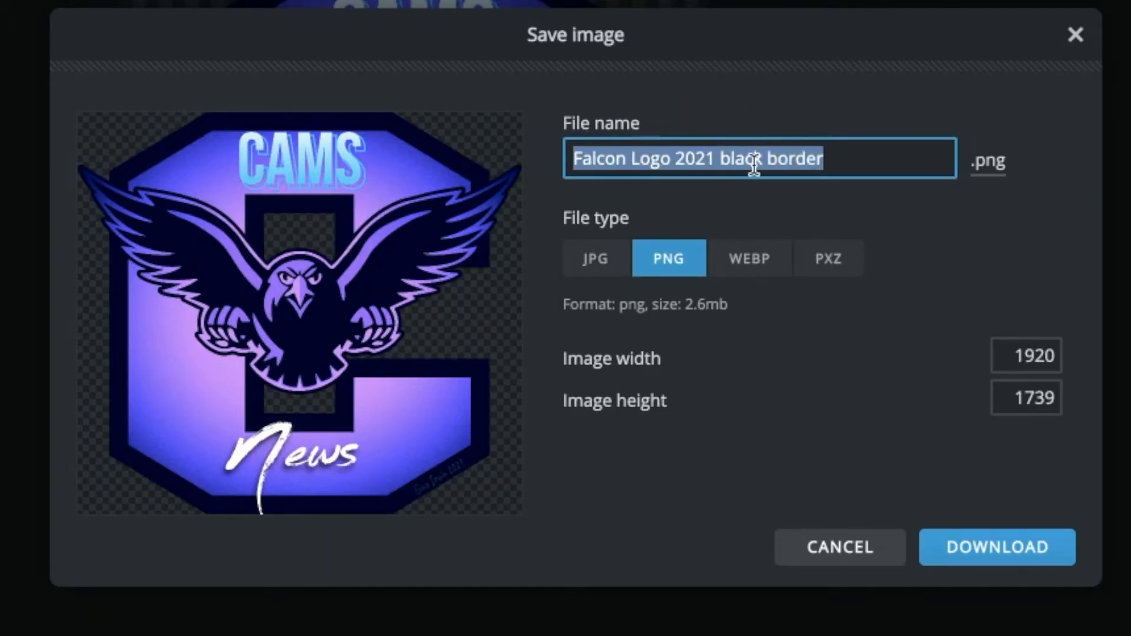
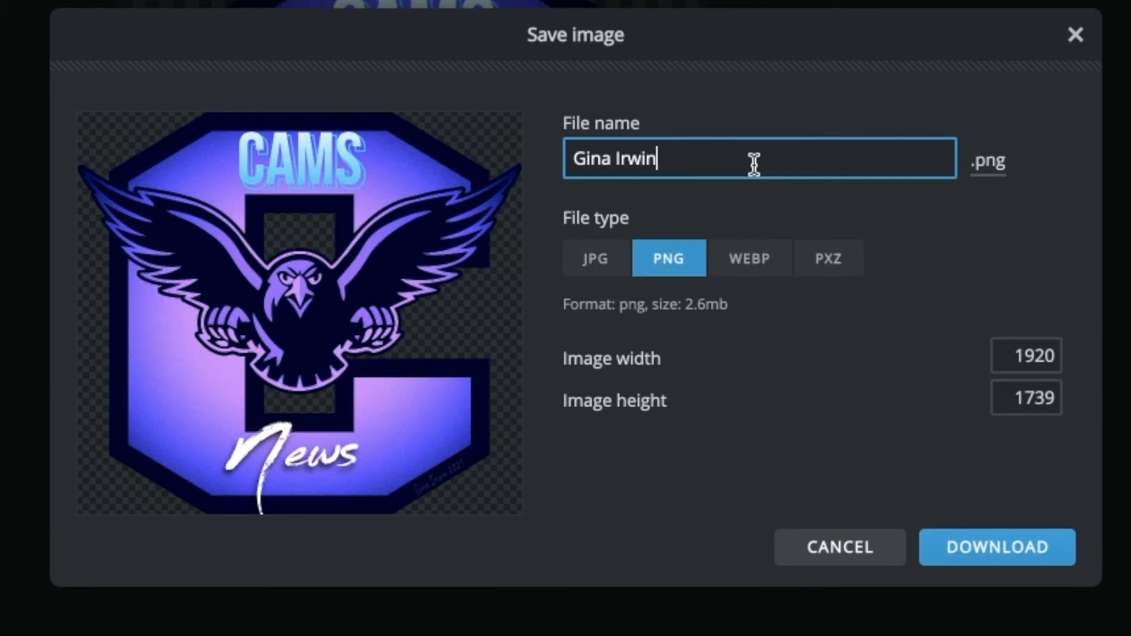
type("Log")
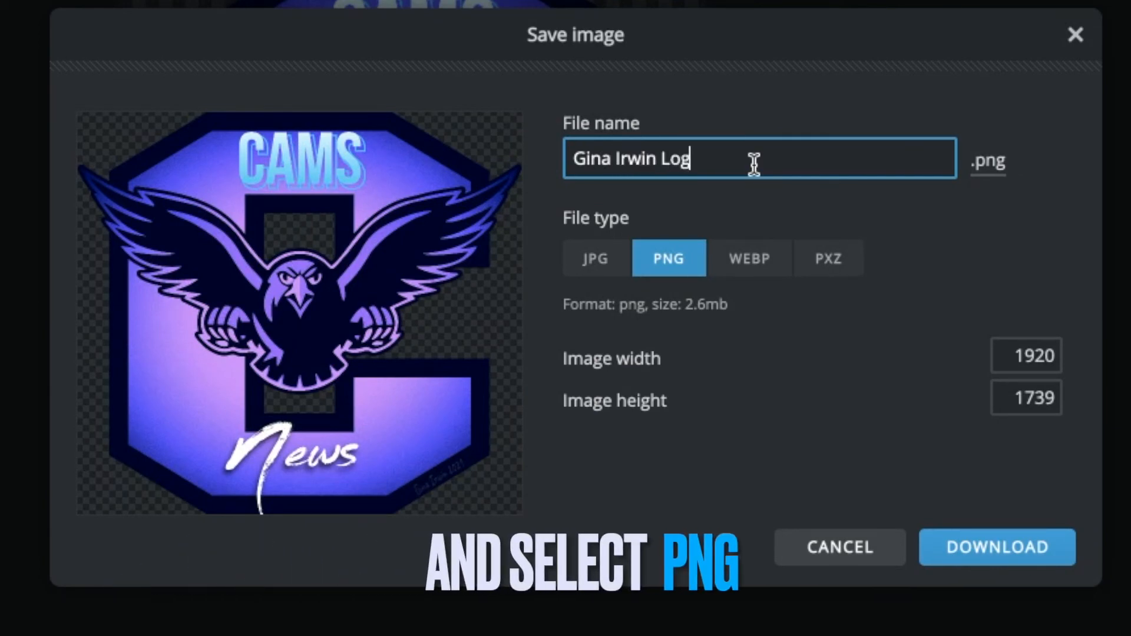
type("o 2021")
key("BackSpace")
type("2021")
key("BackSpace")
key("BackSpace")
key("BackSpace")
type("Version A 202")
left_click_drag(656, 158, 641, 158)
mouse_move(573, 158)
left_mouse_down()
mouse_move(538, 152)
mouse_move(586, 158)
left_mouse_up()
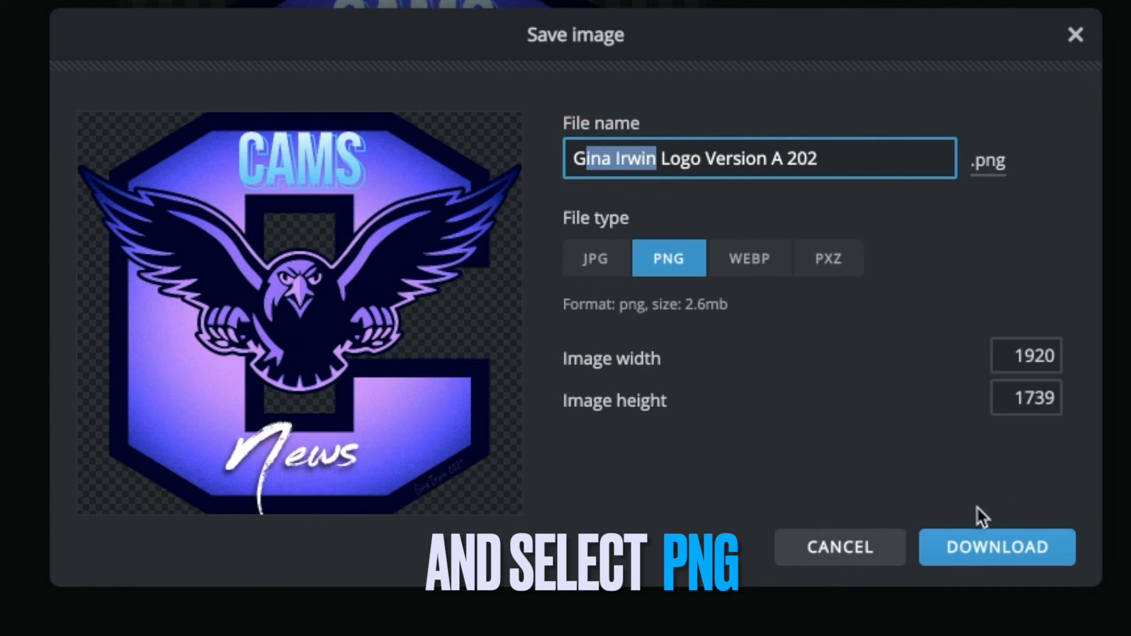
left_click(824, 162)
type("1")
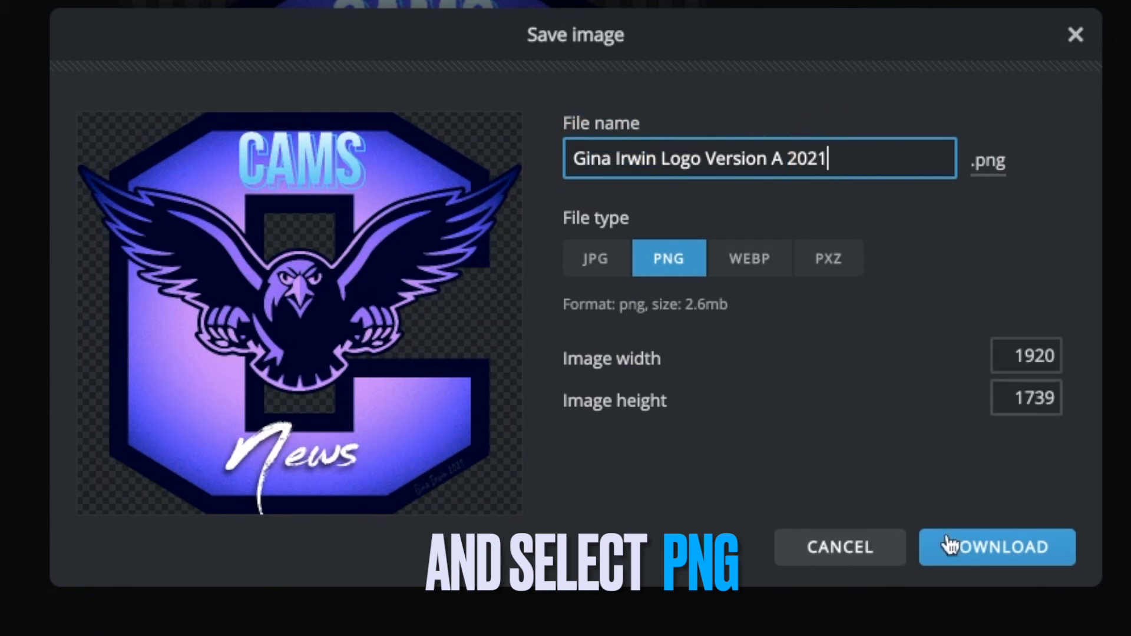
left_click(1005, 559)
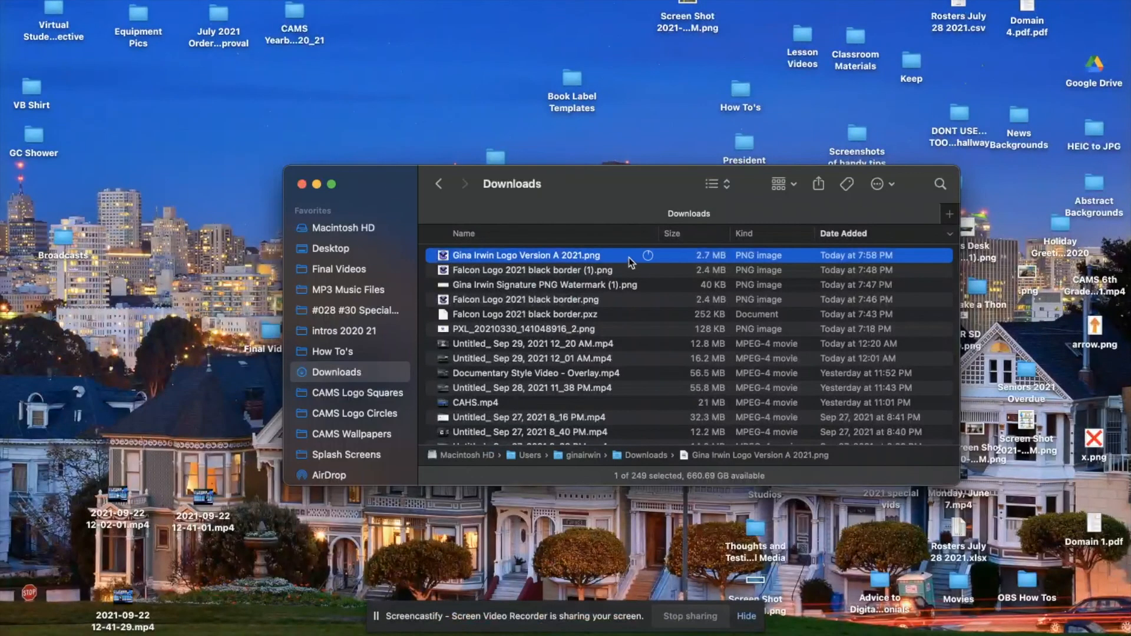
Quick Look the new Logo Version A PNG alongside the earlier black-border logo
key("space")
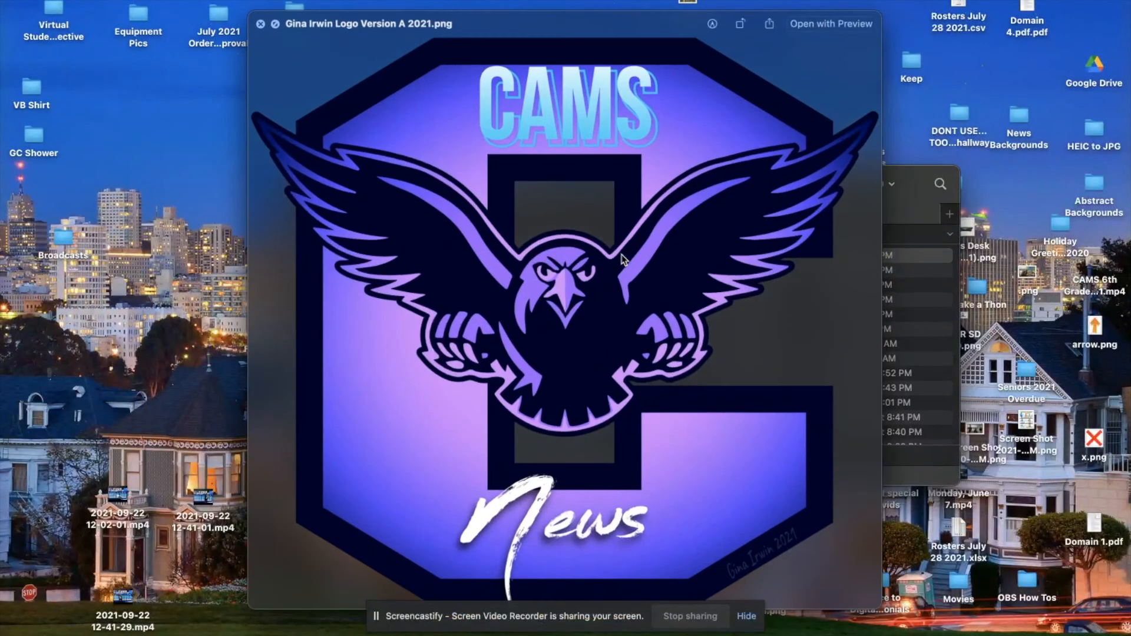
key("Down")
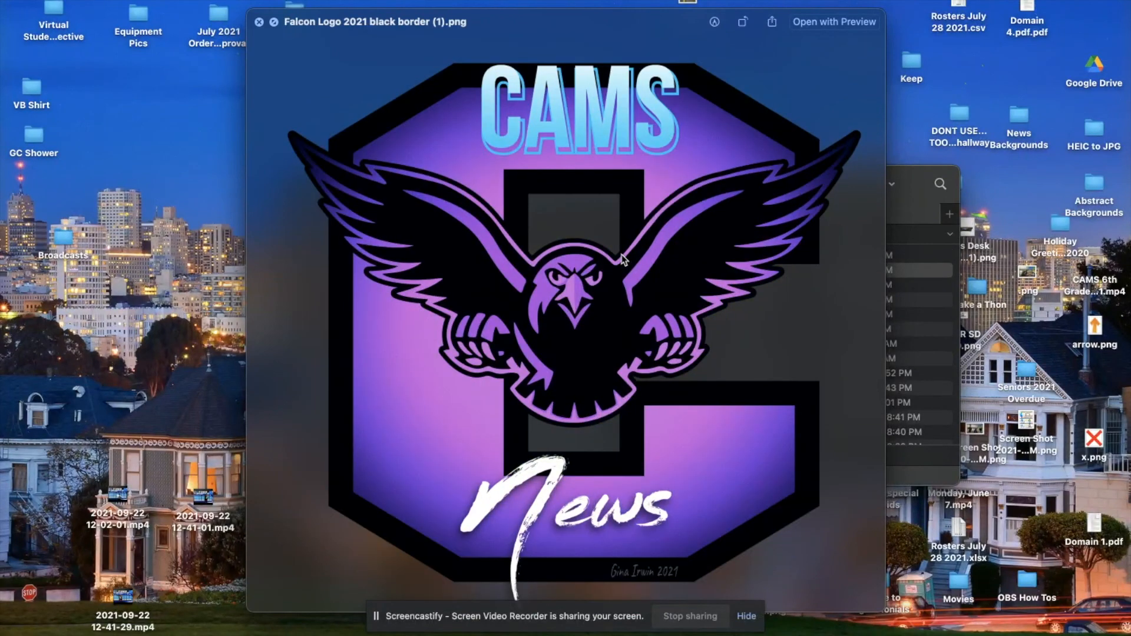
key("Up")
key("Down")
key("space")
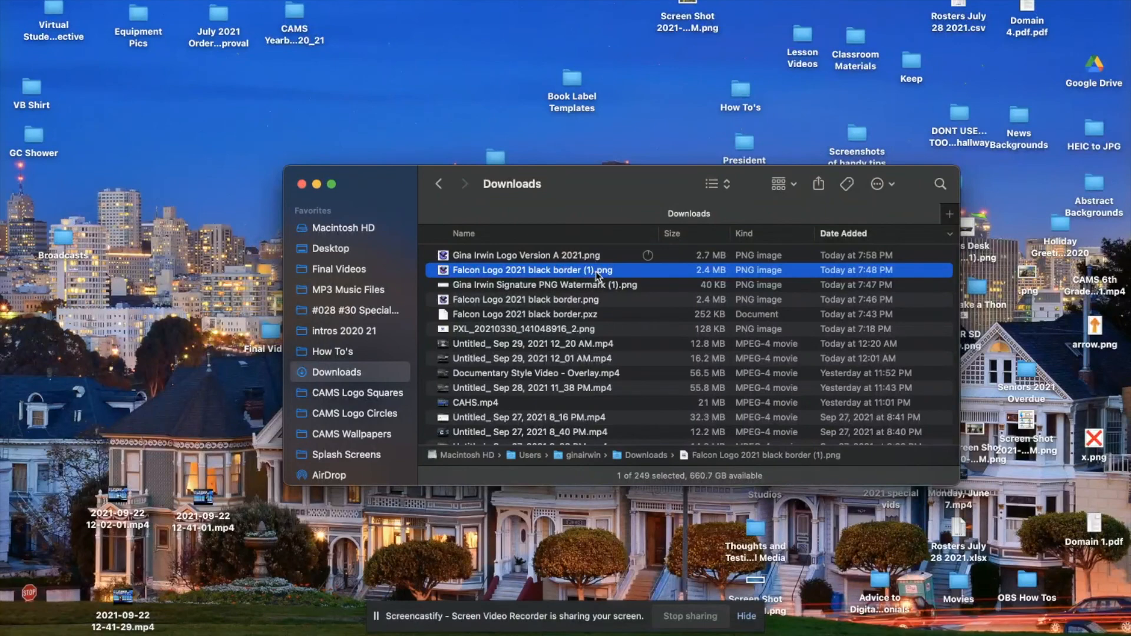
Return to the Chrome browser window
mouse_move(300, 621)
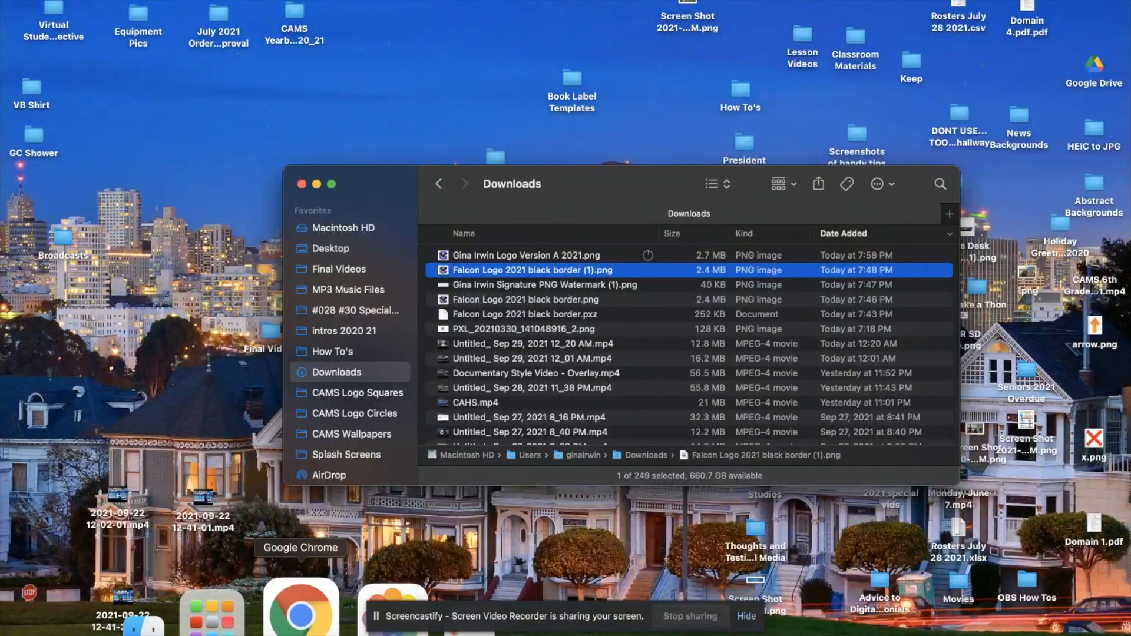
left_click(300, 615)
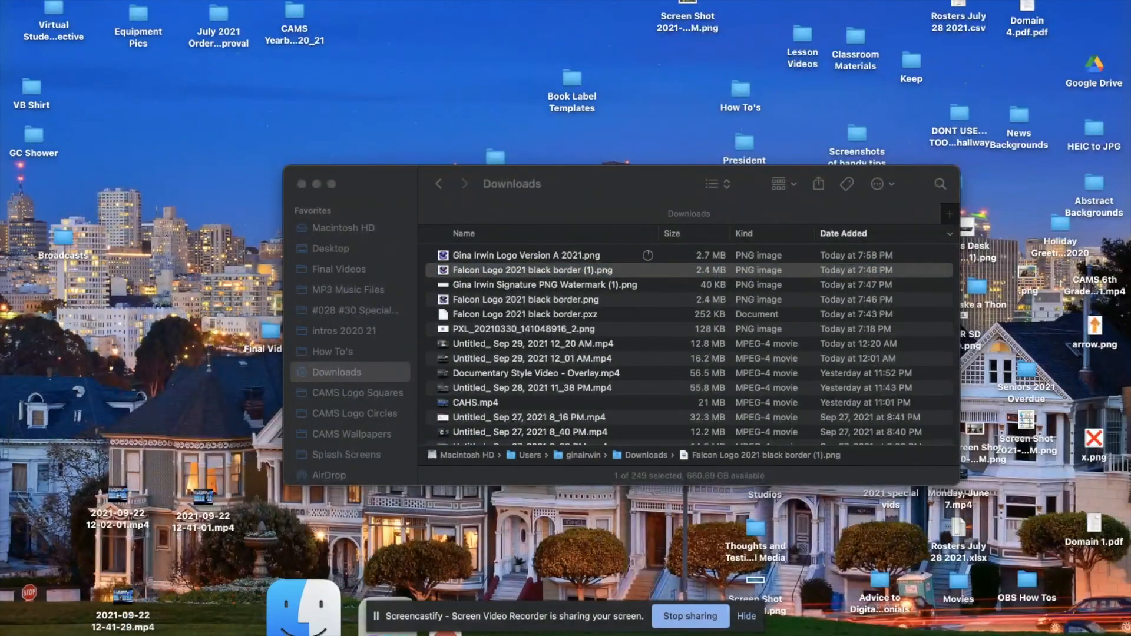
left_click(305, 628)
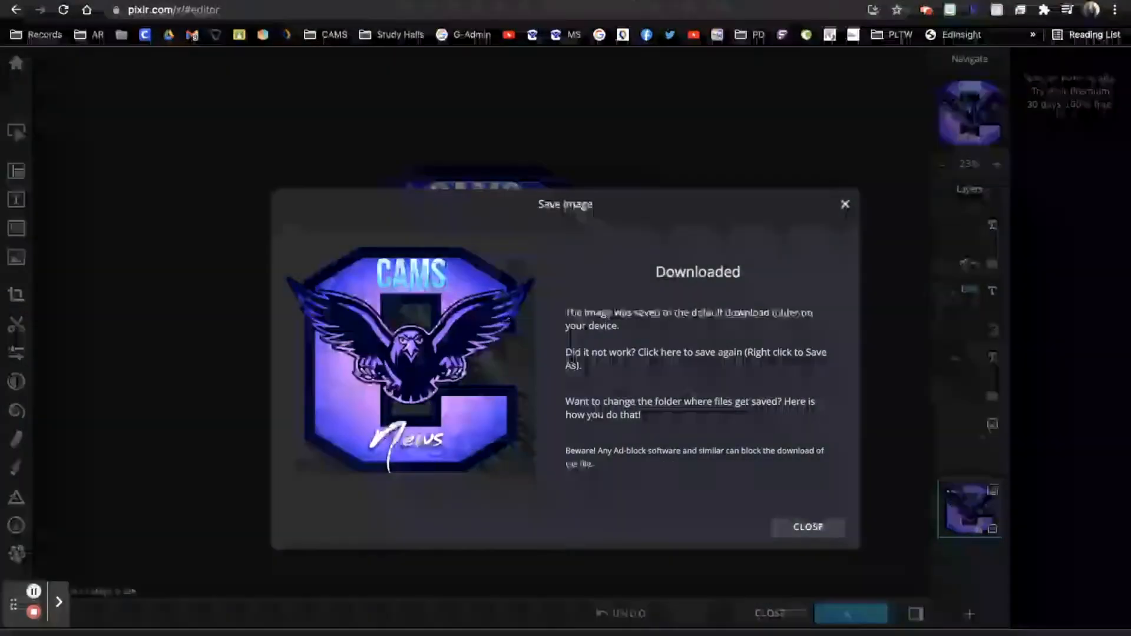
Close the Drive image preview and go to Shared drives > Digital Media Files > Final Falcon Transparent Logos 2021
left_click(629, 0)
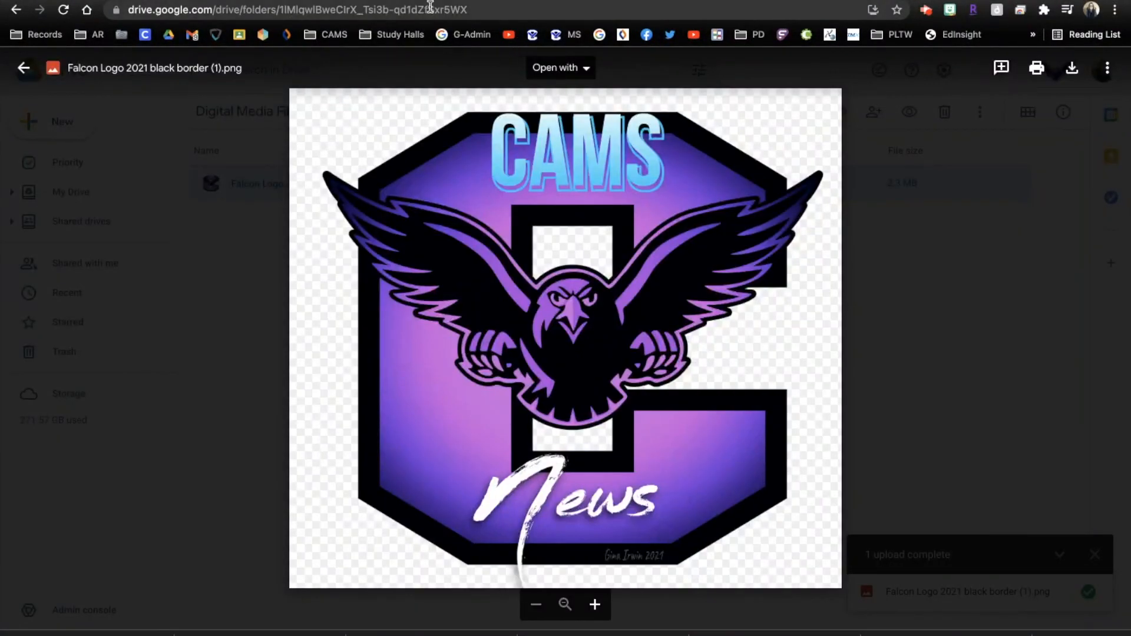
left_click(24, 68)
left_click(70, 73)
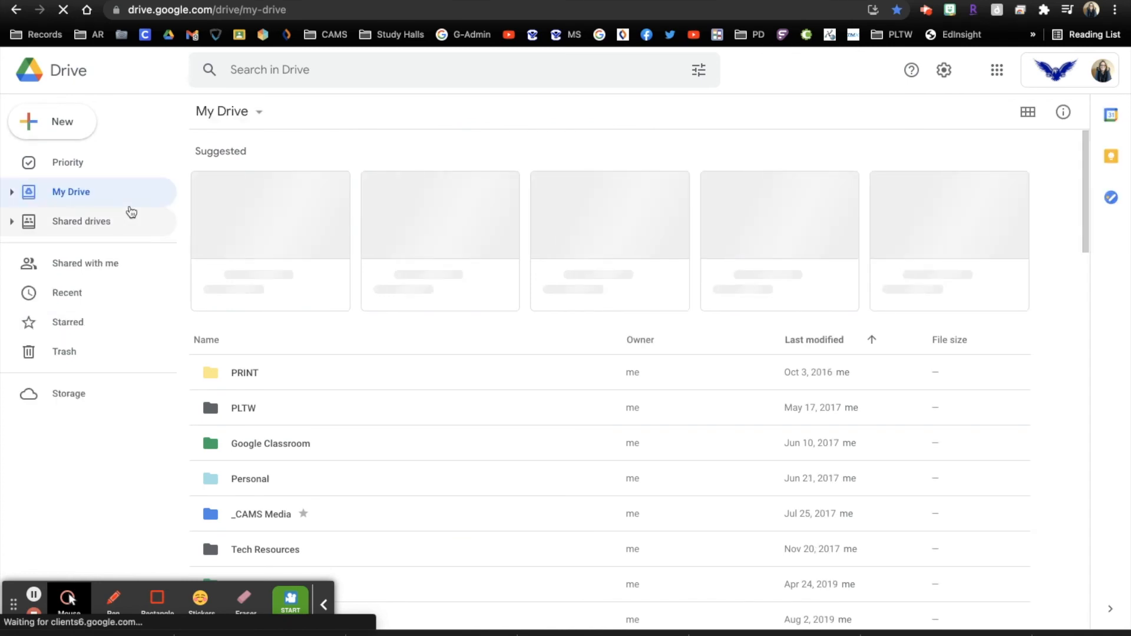
left_click(77, 224)
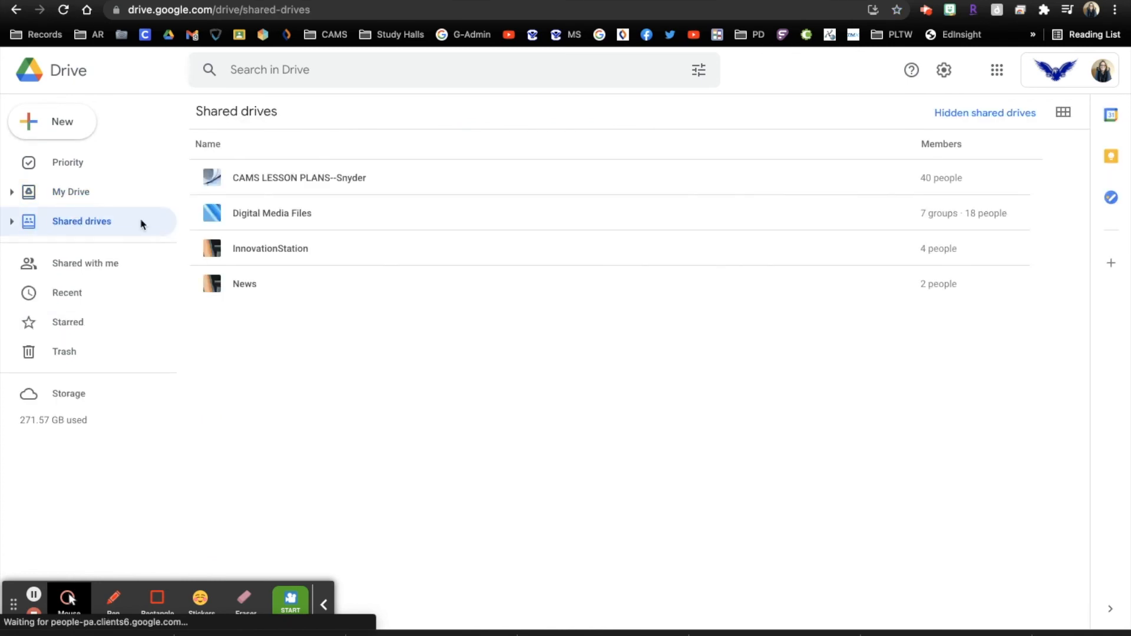
left_click(259, 222)
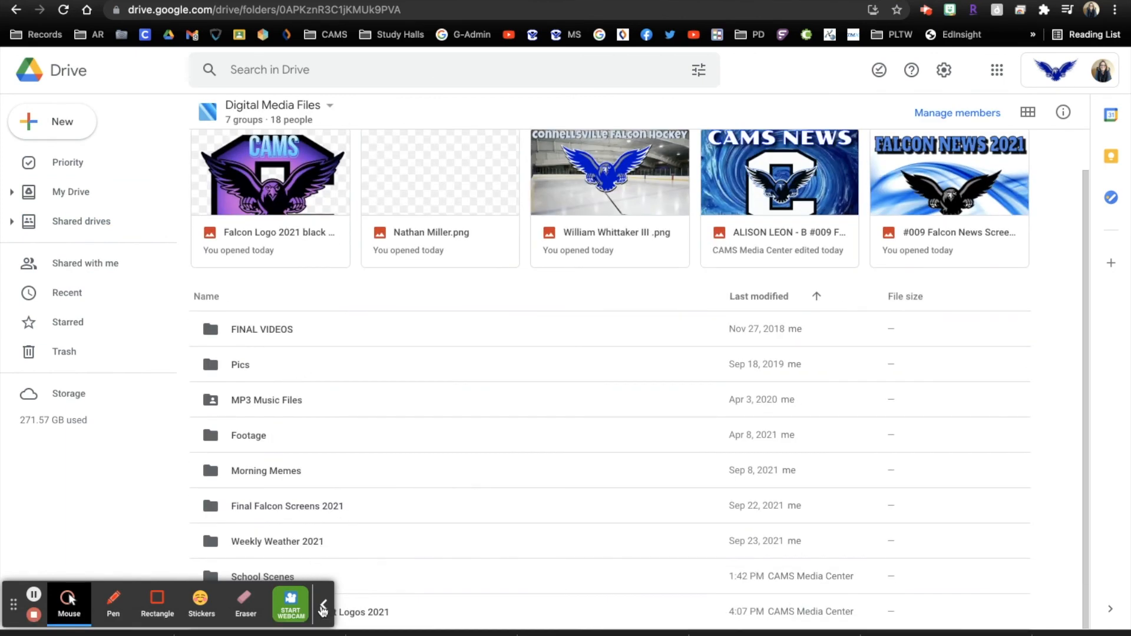
left_click(322, 606)
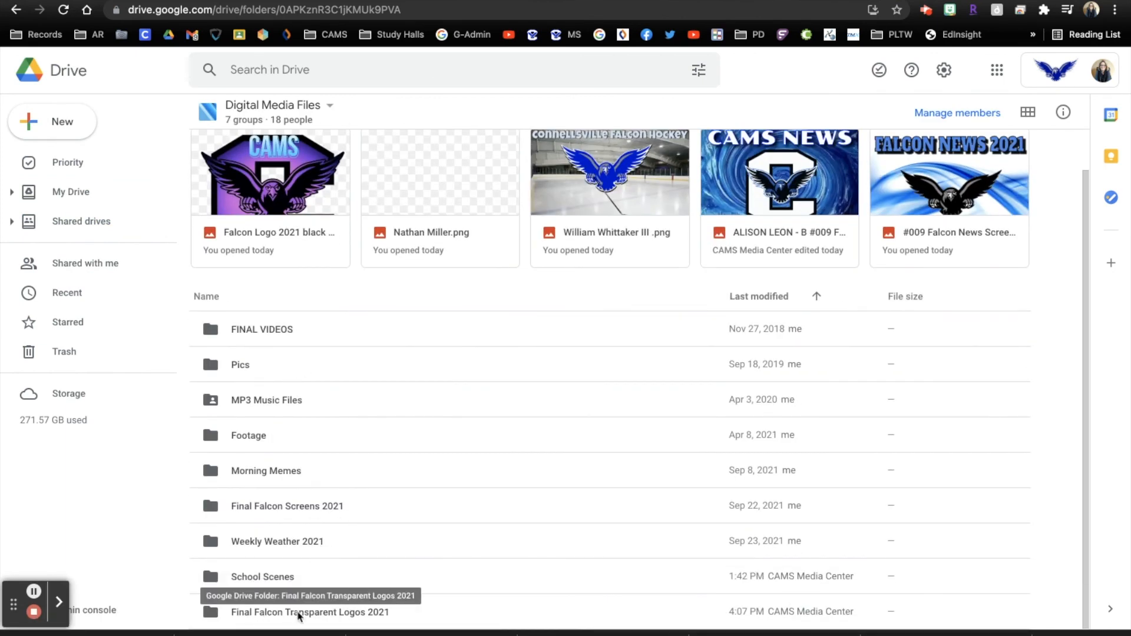
left_click(316, 613)
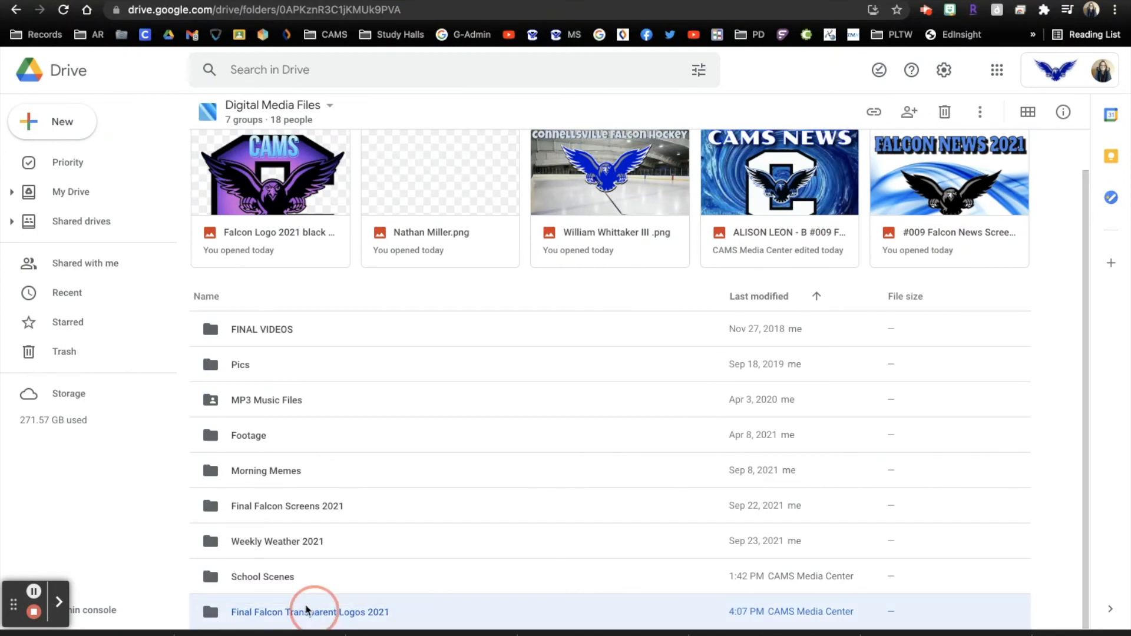
double_click(324, 612)
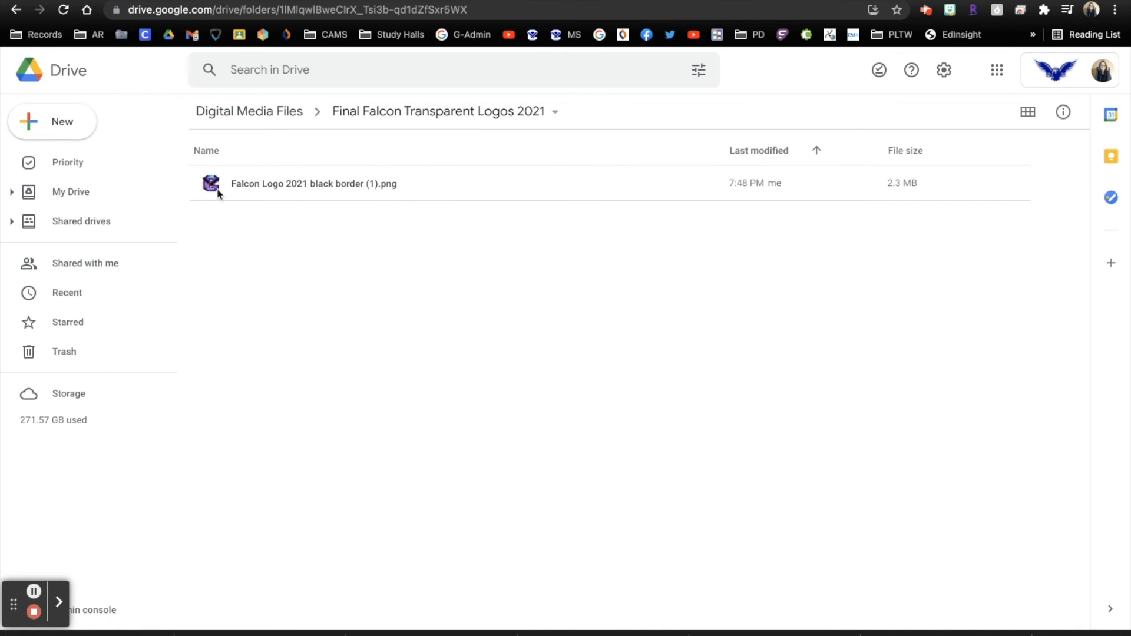
Upload the Logo Version A 2021 PNG from Downloads into this folder and preview it
left_click(64, 125)
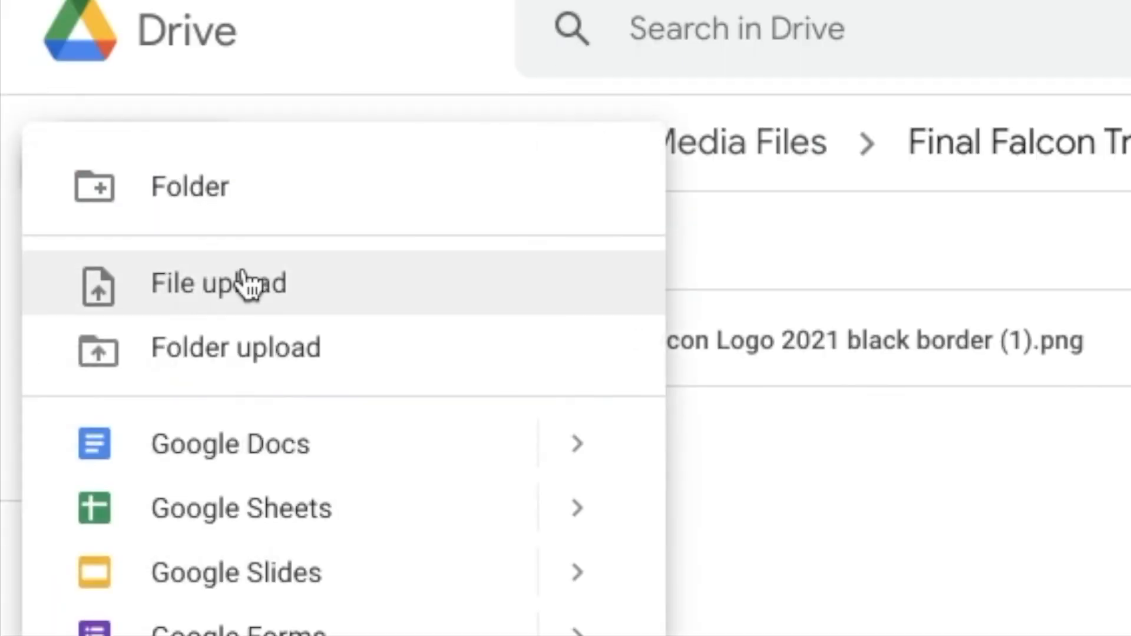
left_click(247, 281)
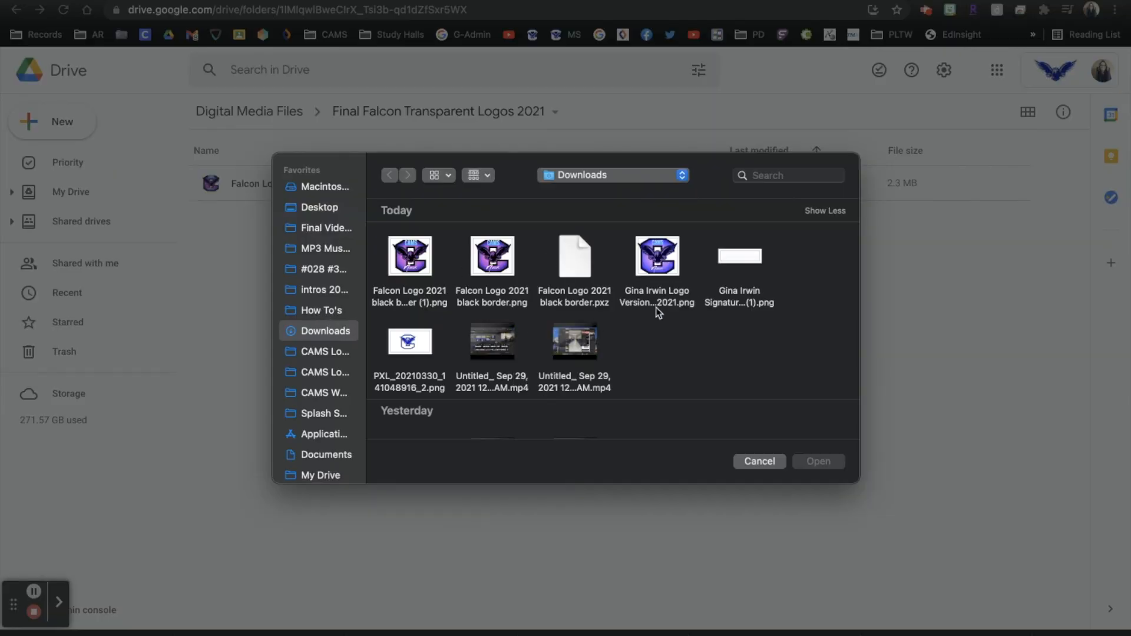
left_click(666, 264)
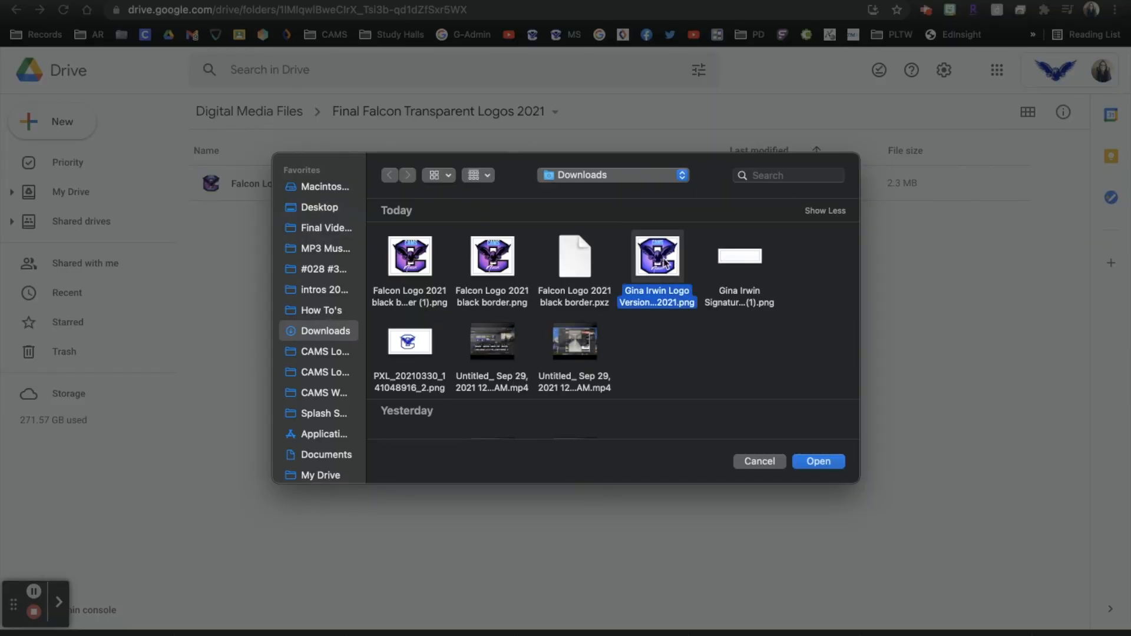
double_click(665, 263)
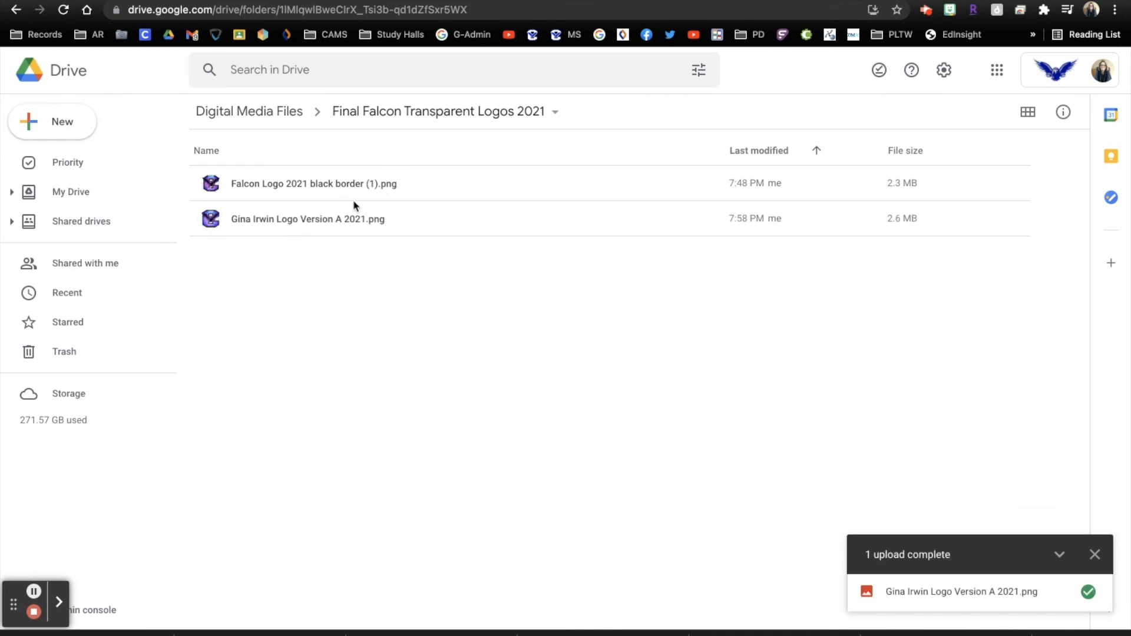
left_click(299, 221)
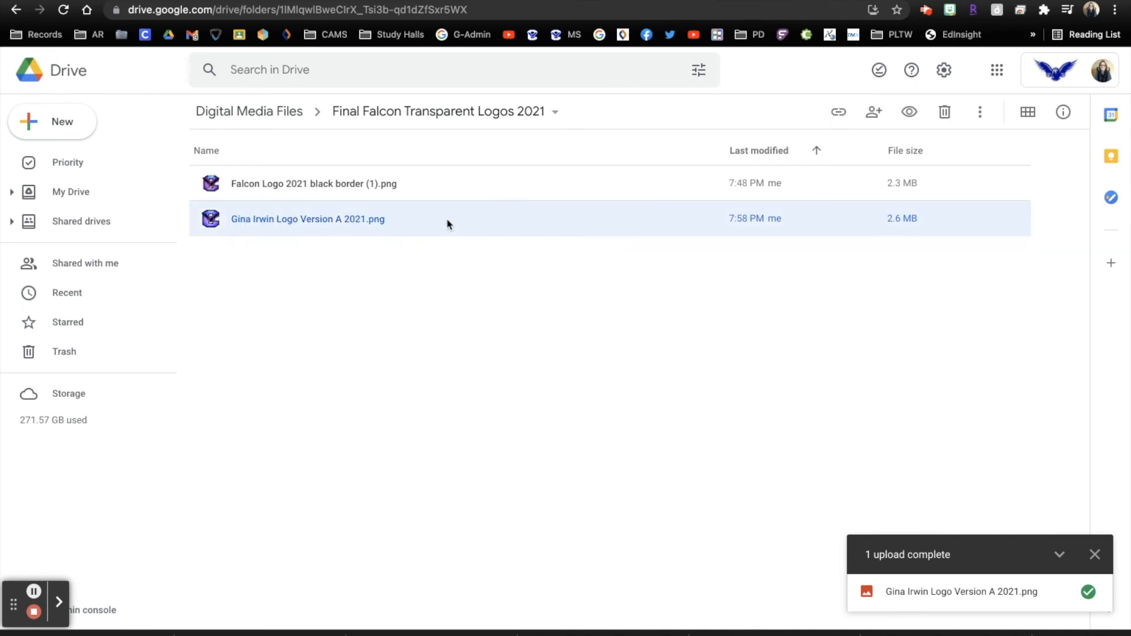
double_click(400, 221)
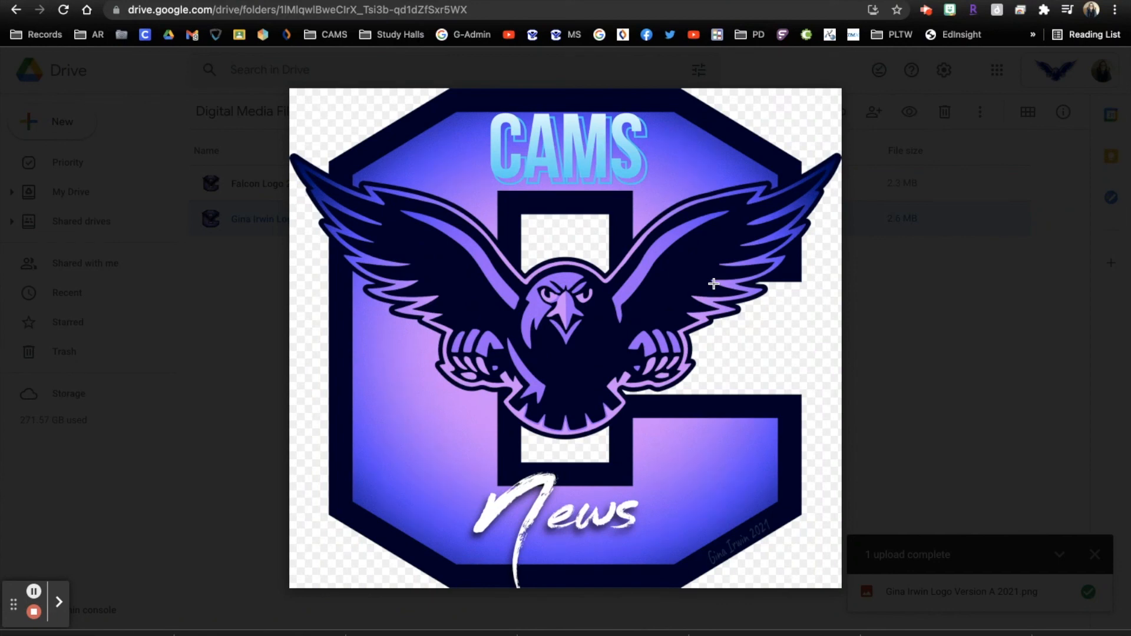
Close the uploaded logo's preview in Google Drive
left_click(970, 303)
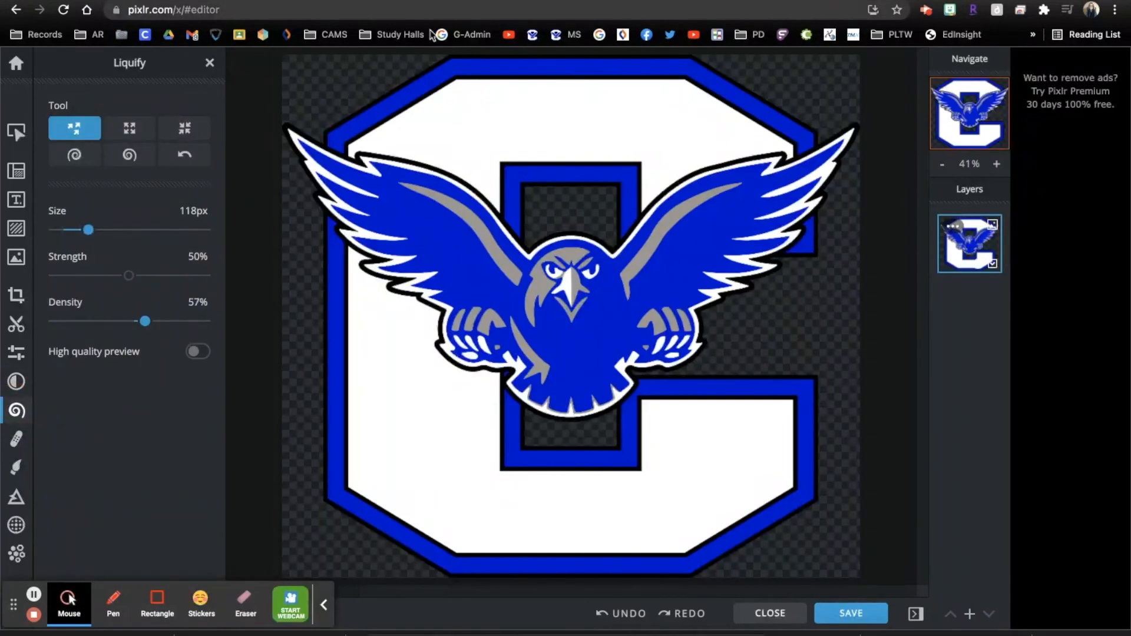
In Pixlr X, warp the top edge of the blue falcon C with Liquify
mouse_move(352, 85)
left_mouse_down()
mouse_move(434, 118)
mouse_move(751, 46)
left_mouse_up()
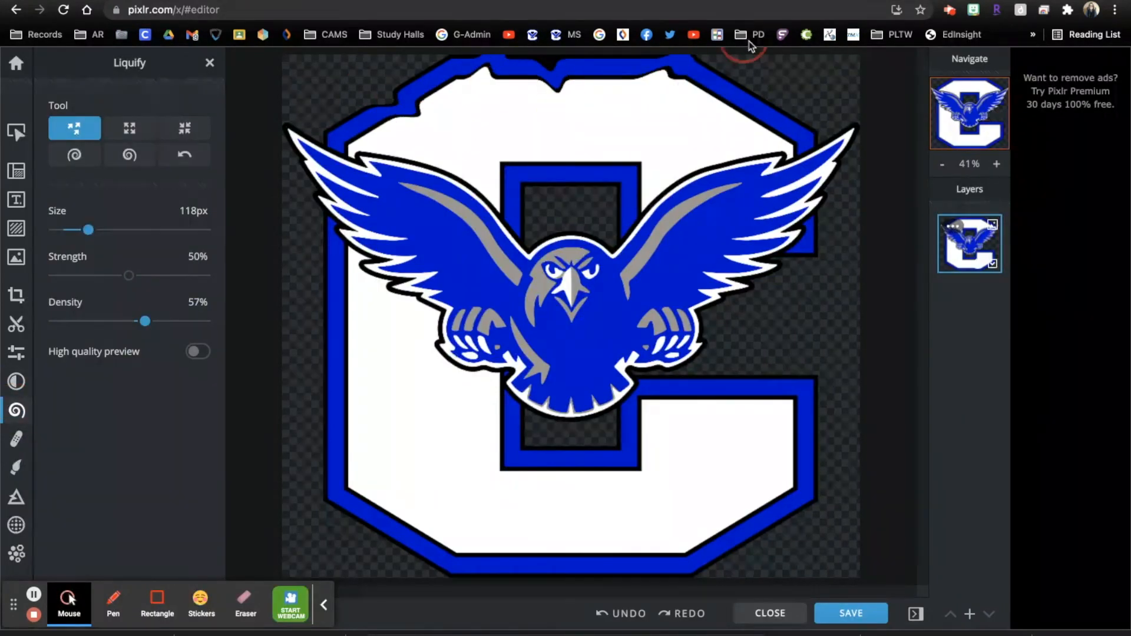